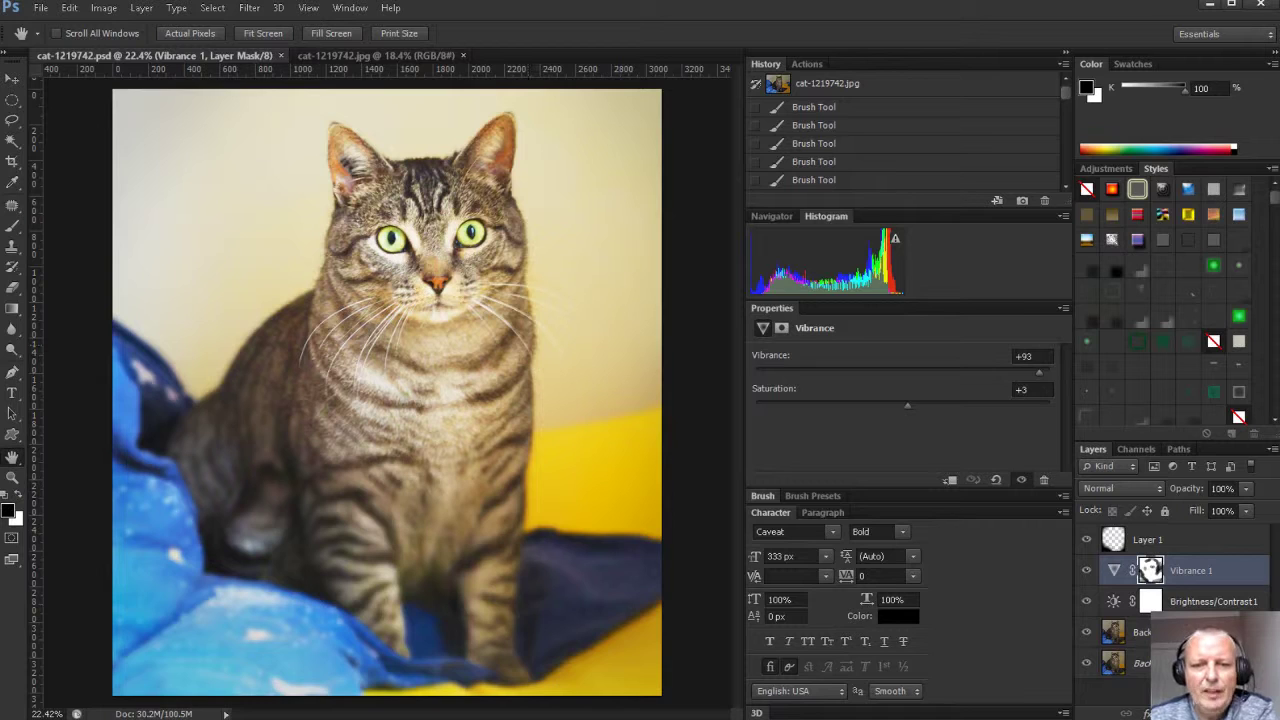
- Switch to the browser and look over the cat photo's Pixabay page, including its licence terms
key(alt+Tab)
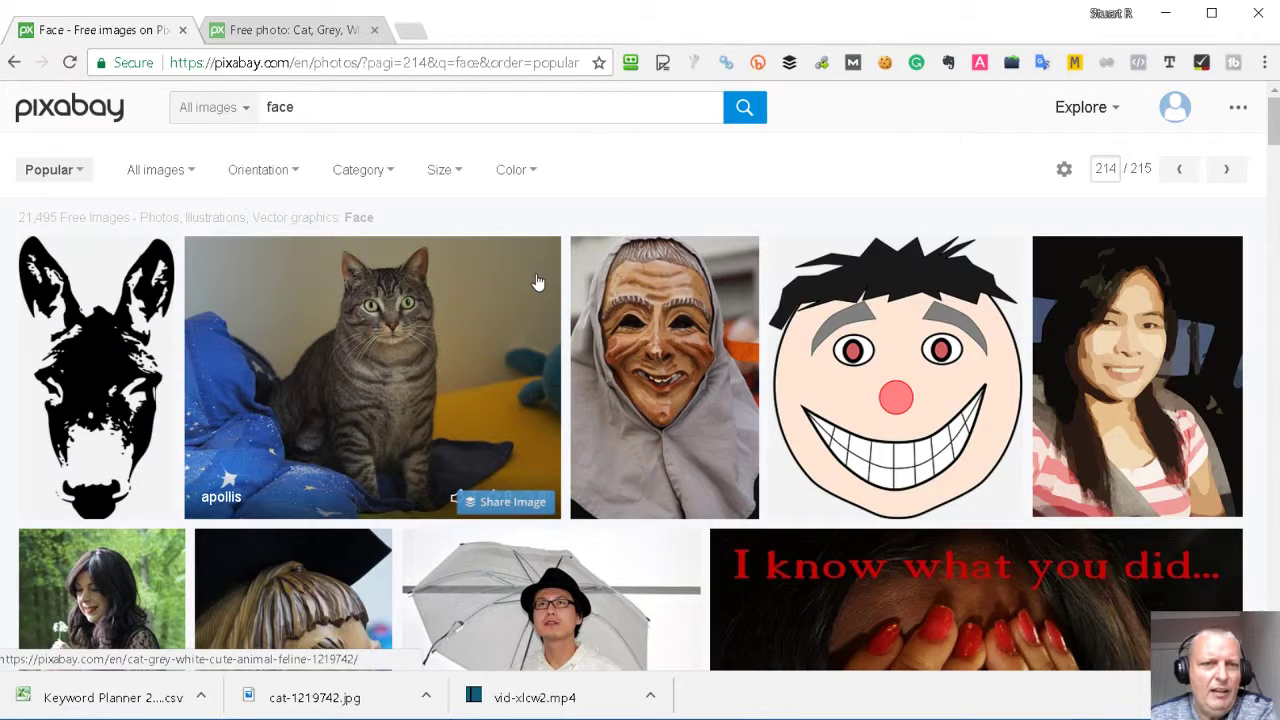
click(292, 32)
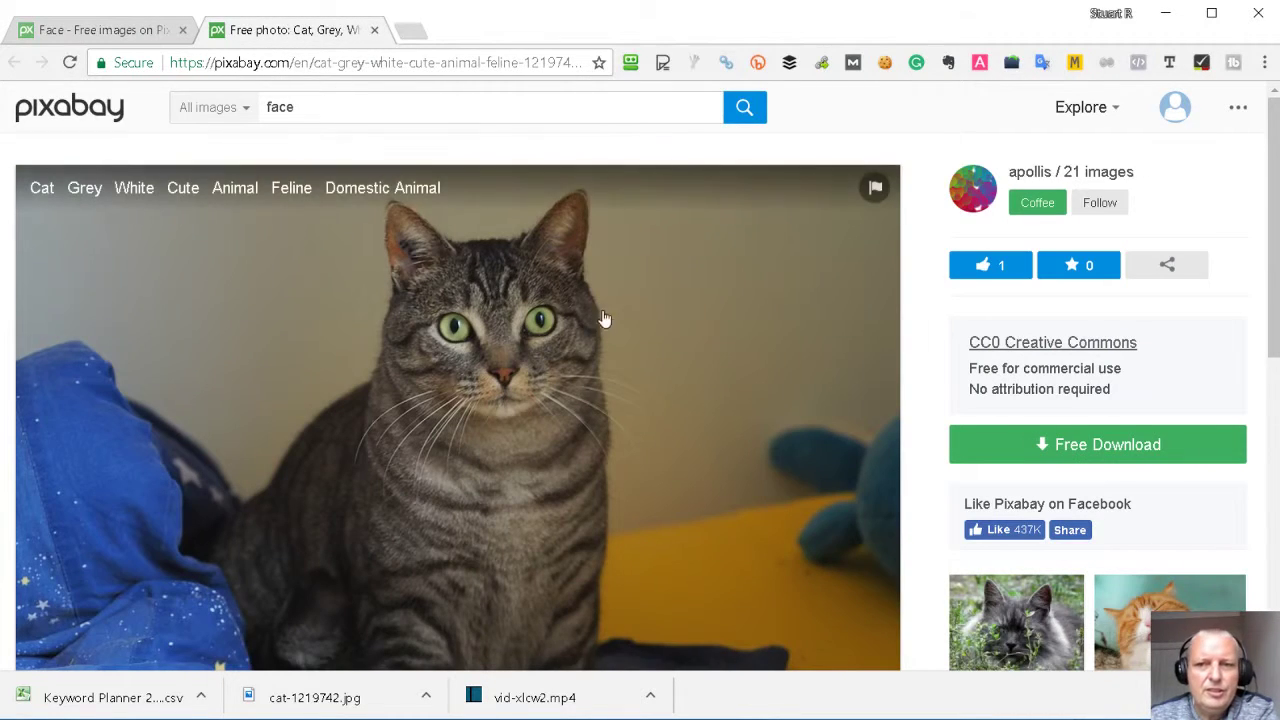
scroll(700, 360, down, 1)
scroll(803, 400, up, 1)
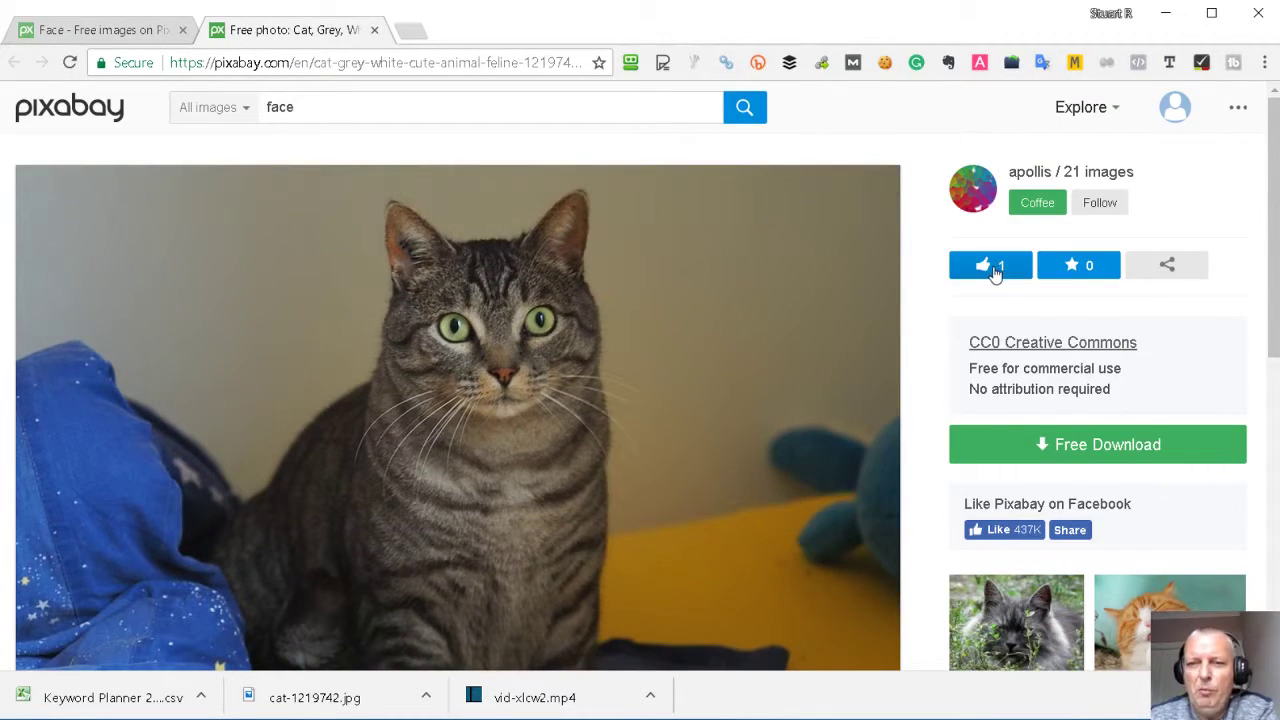
scroll(957, 300, down, 1)
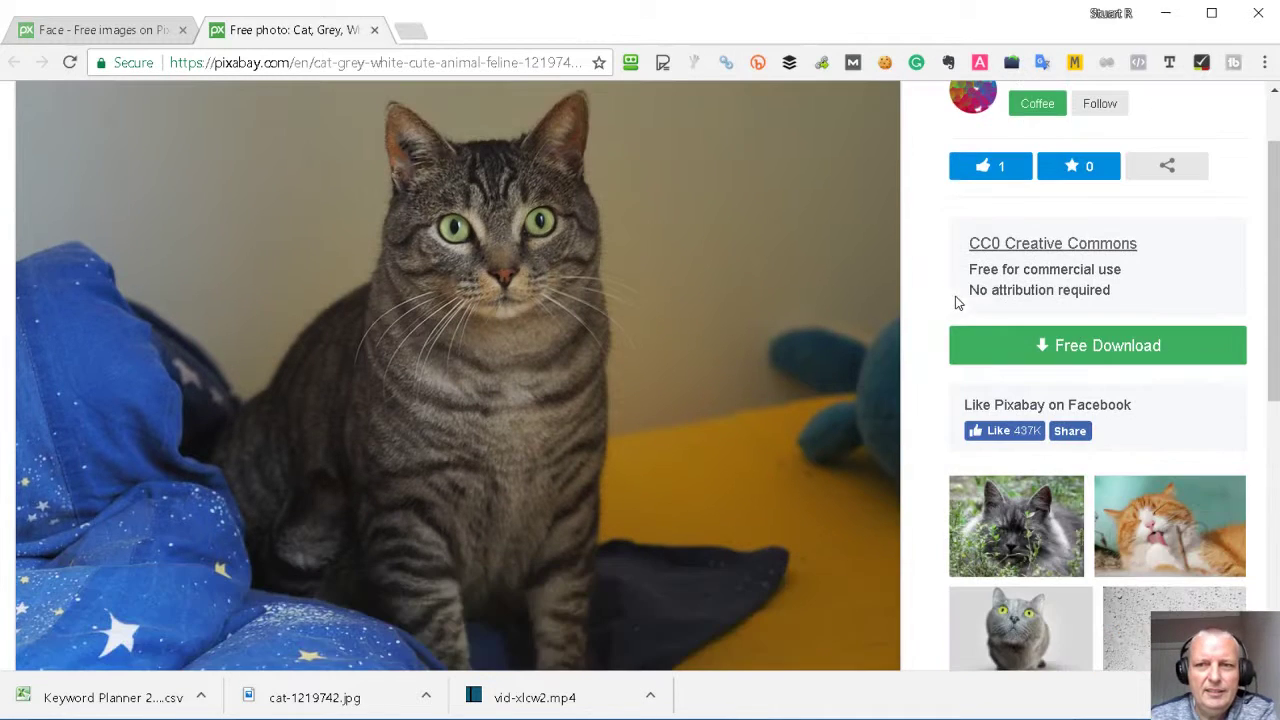
scroll(877, 346, down, 1)
scroll(820, 360, up, 2)
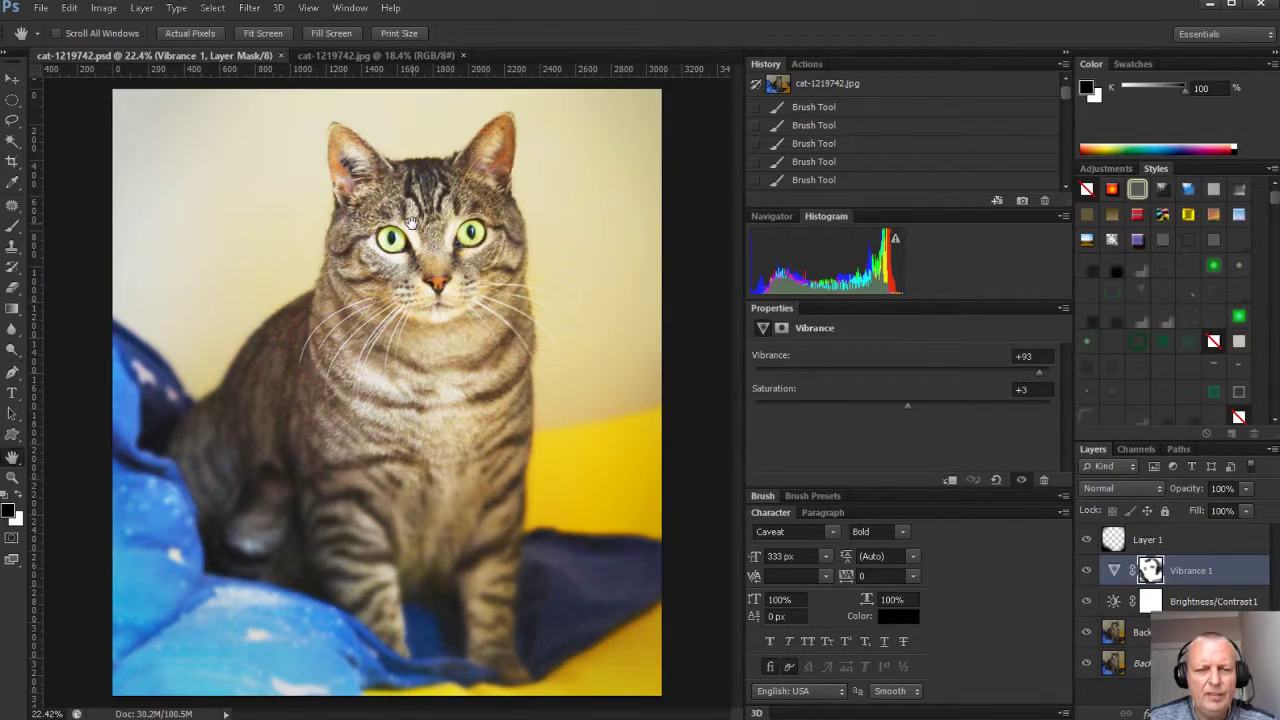
- Duplicate the Background layer of cat-1219742.jpg and add a Brightness/Contrast adjustment layer above the copy with brightness 126
click(372, 58)
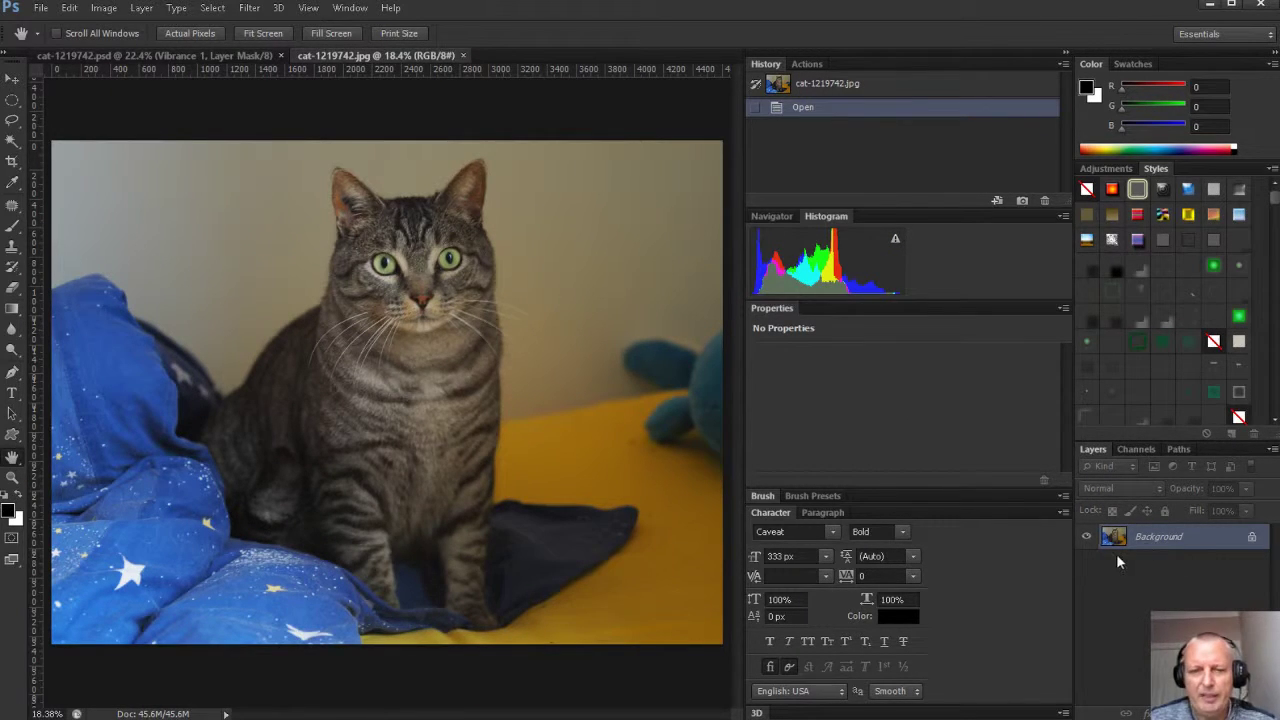
drag(1170, 541, 1145, 713)
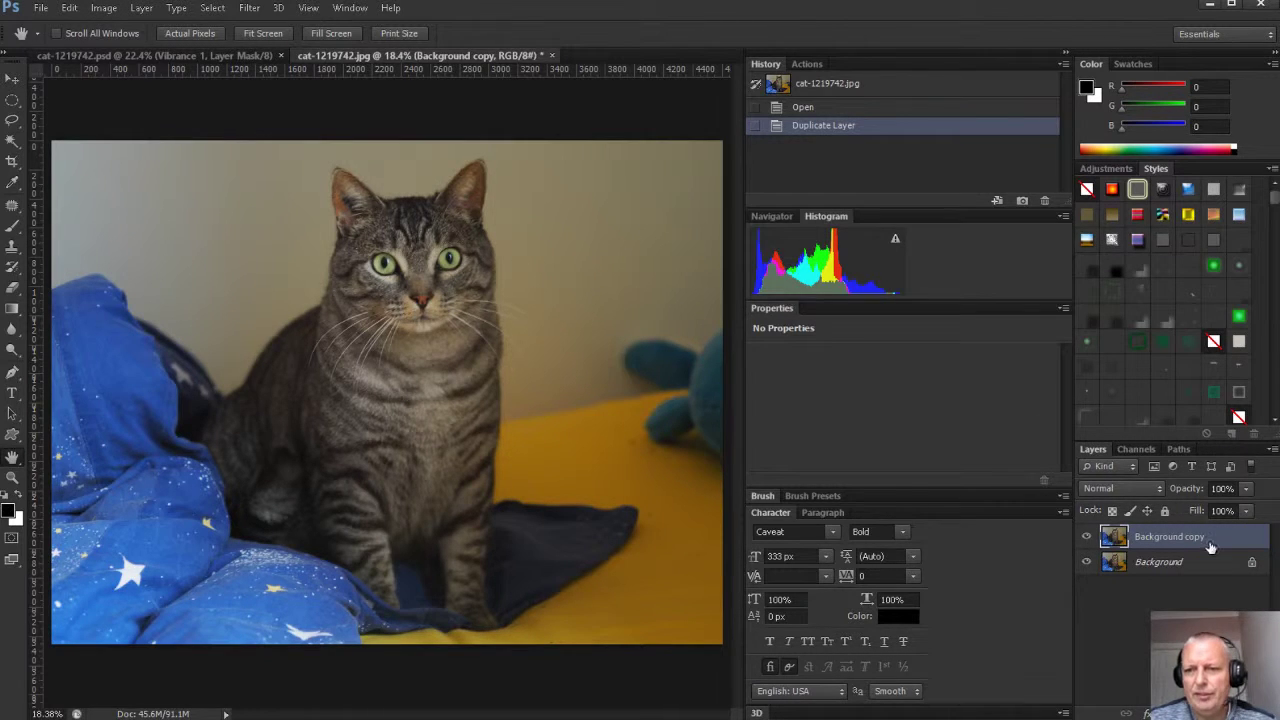
click(1190, 713)
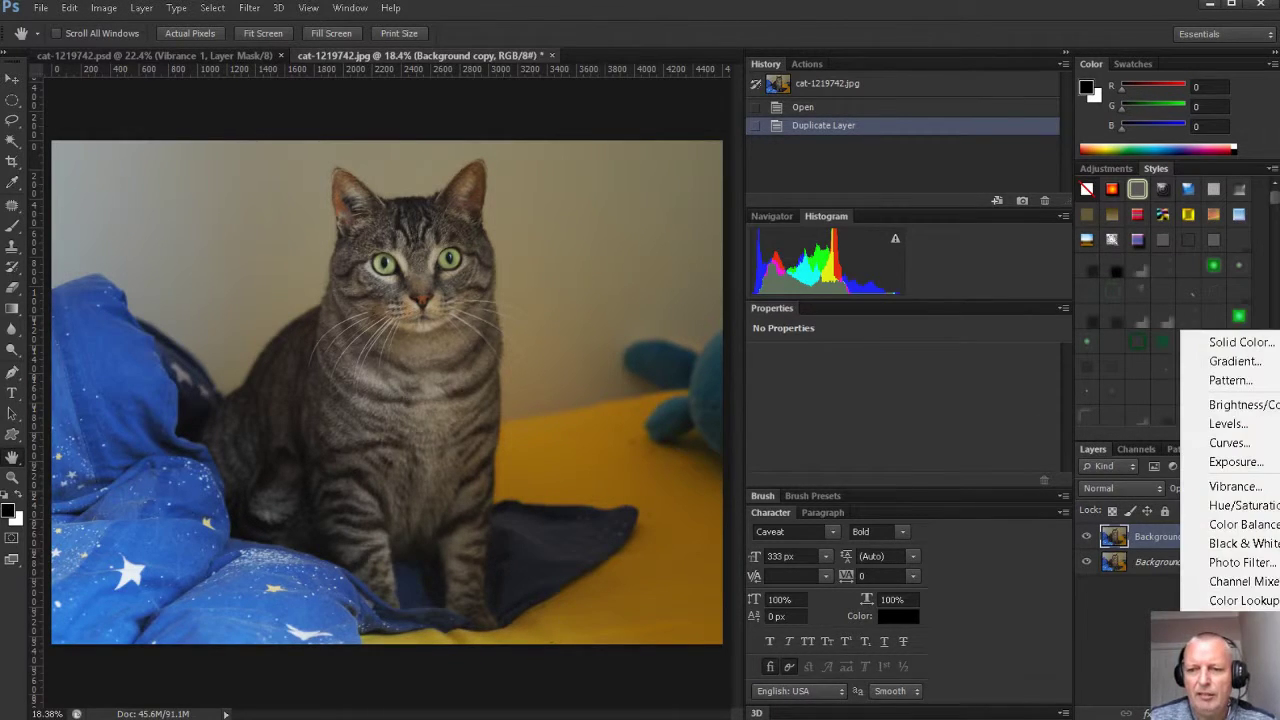
click(1232, 406)
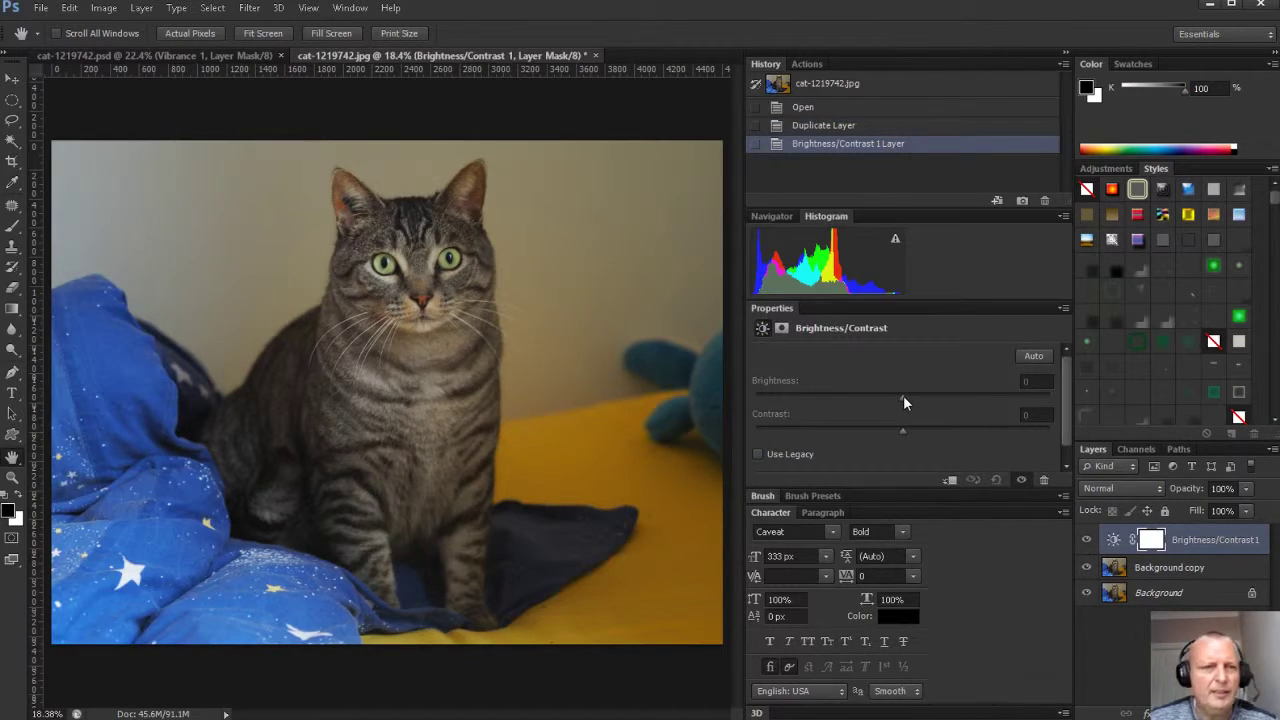
drag(903, 398, 1026, 424)
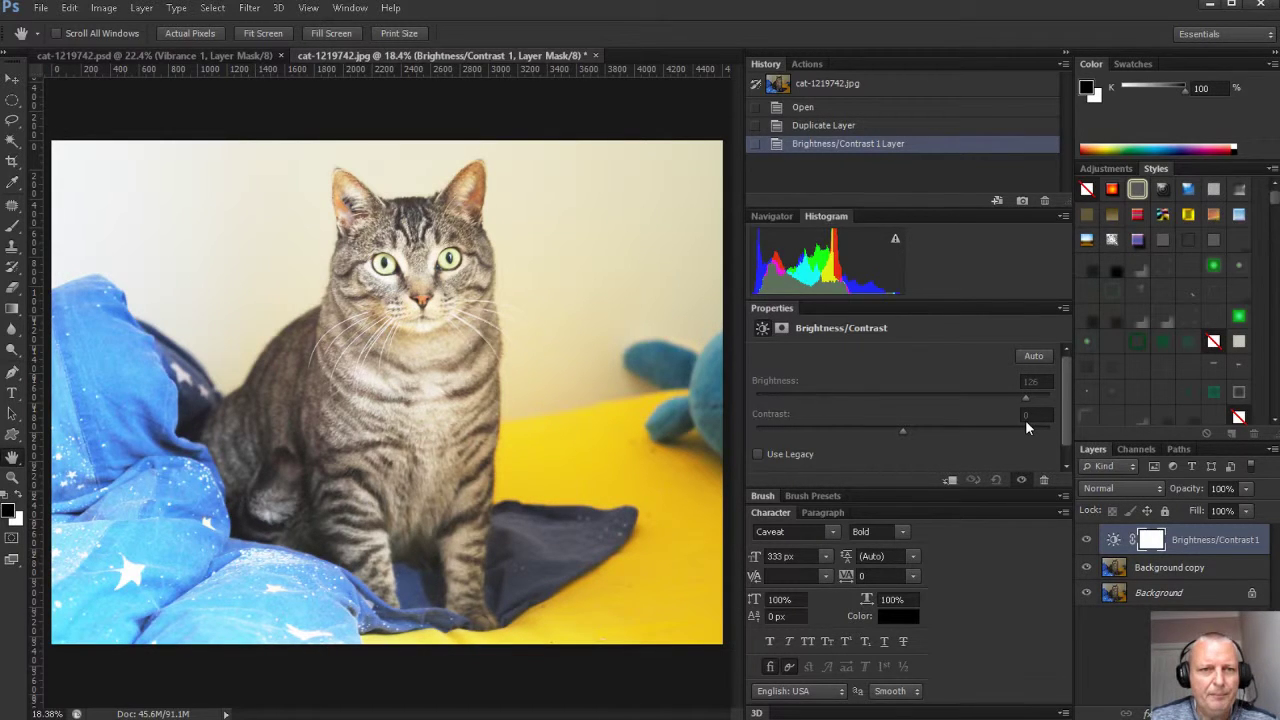
drag(1026, 422, 1026, 422)
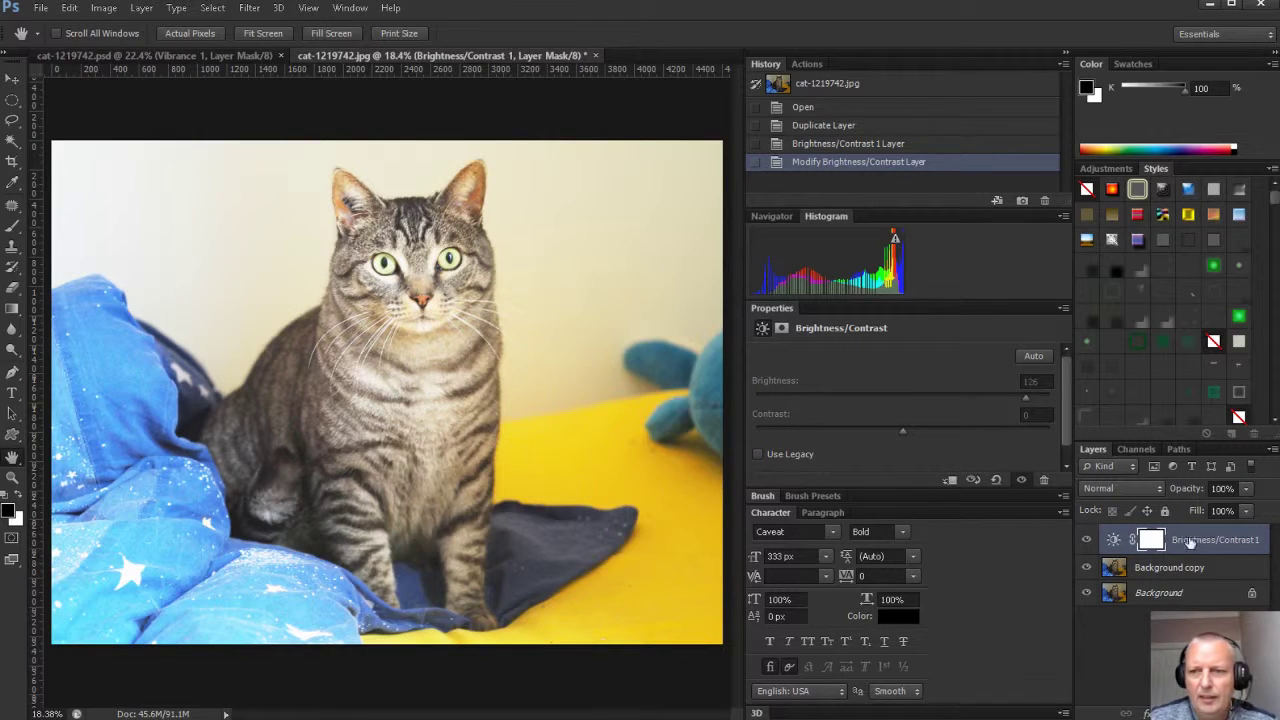
- Paint black over the cat's eyes and nose on the Brightness/Contrast layer mask with a soft 195 px brush at 10% opacity
click(1152, 540)
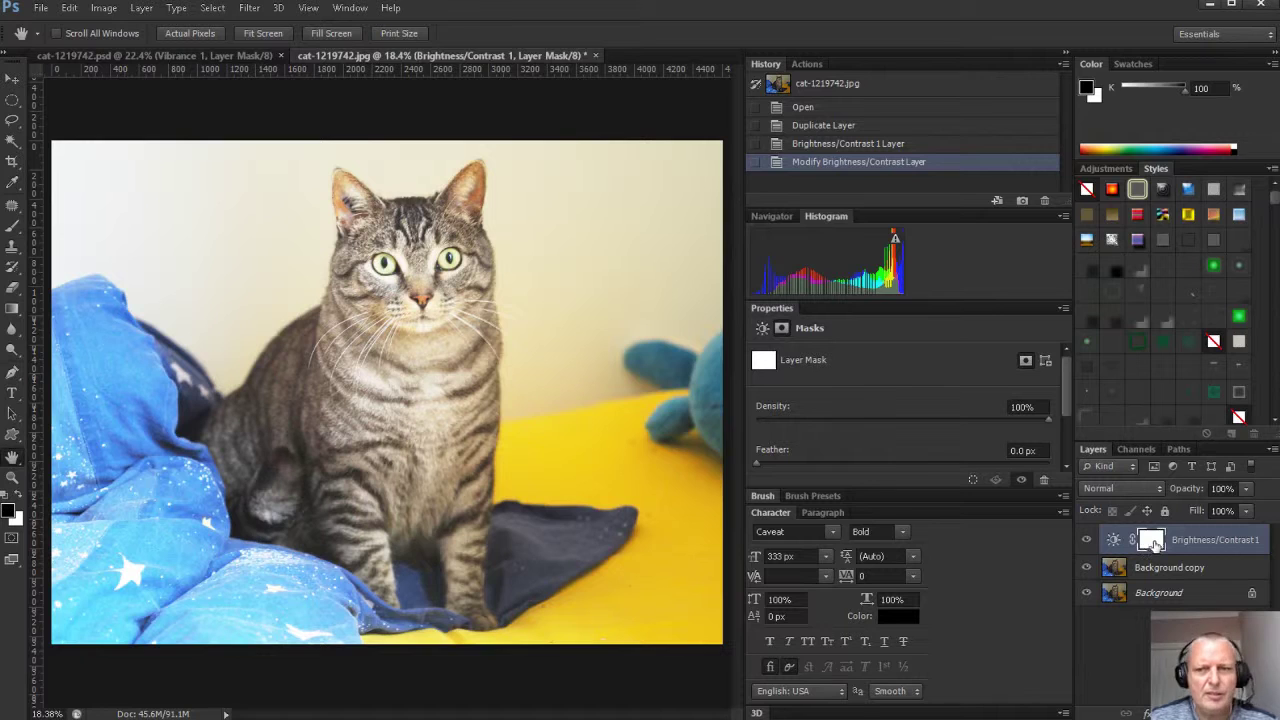
click(12, 229)
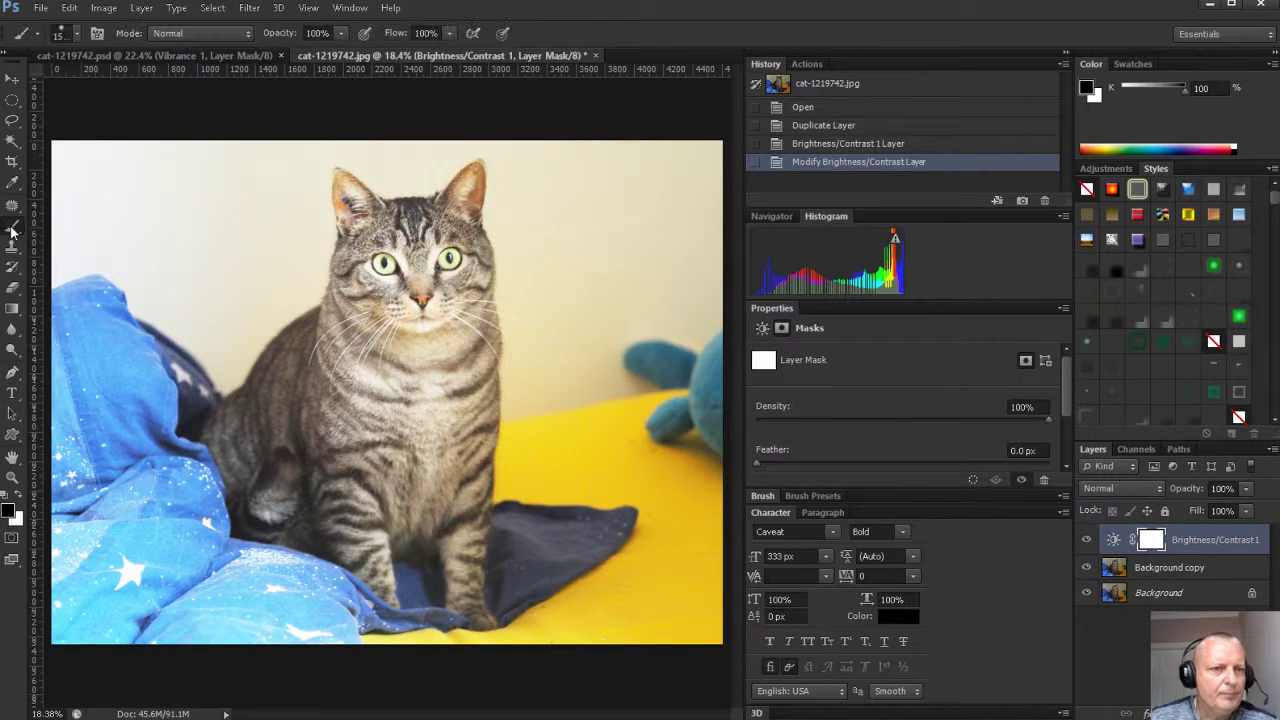
click(76, 33)
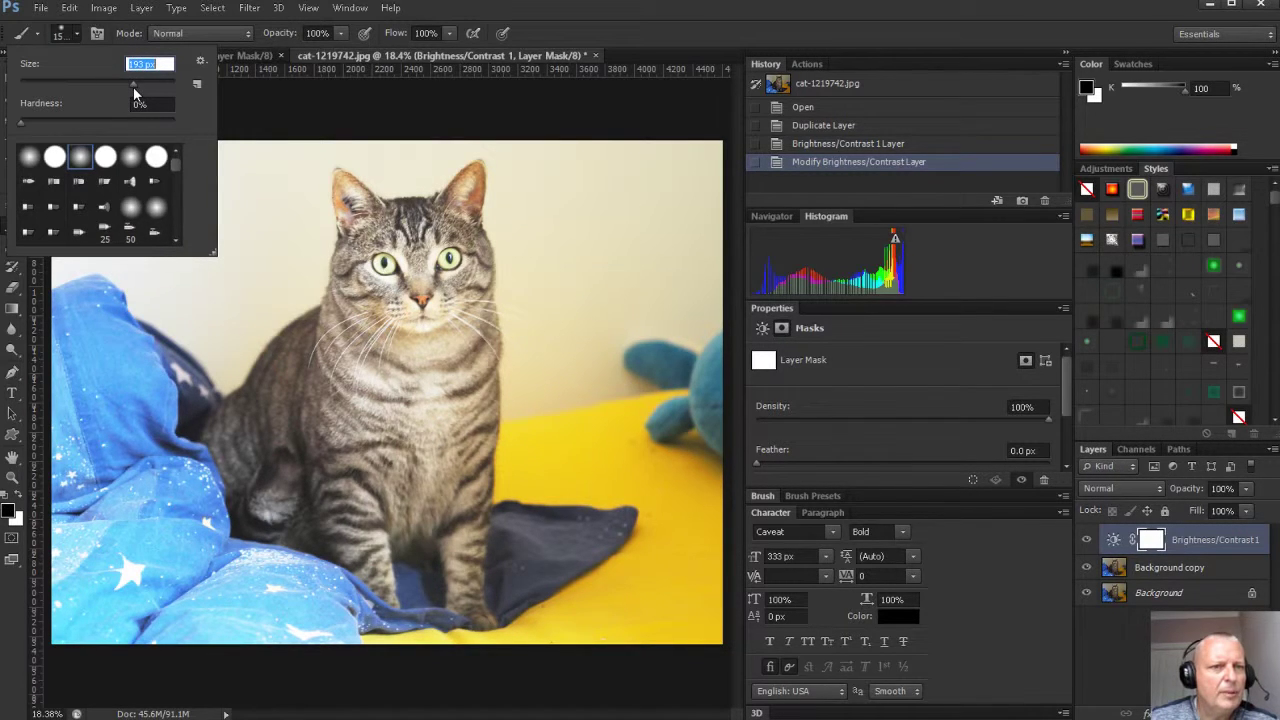
drag(135, 93, 137, 93)
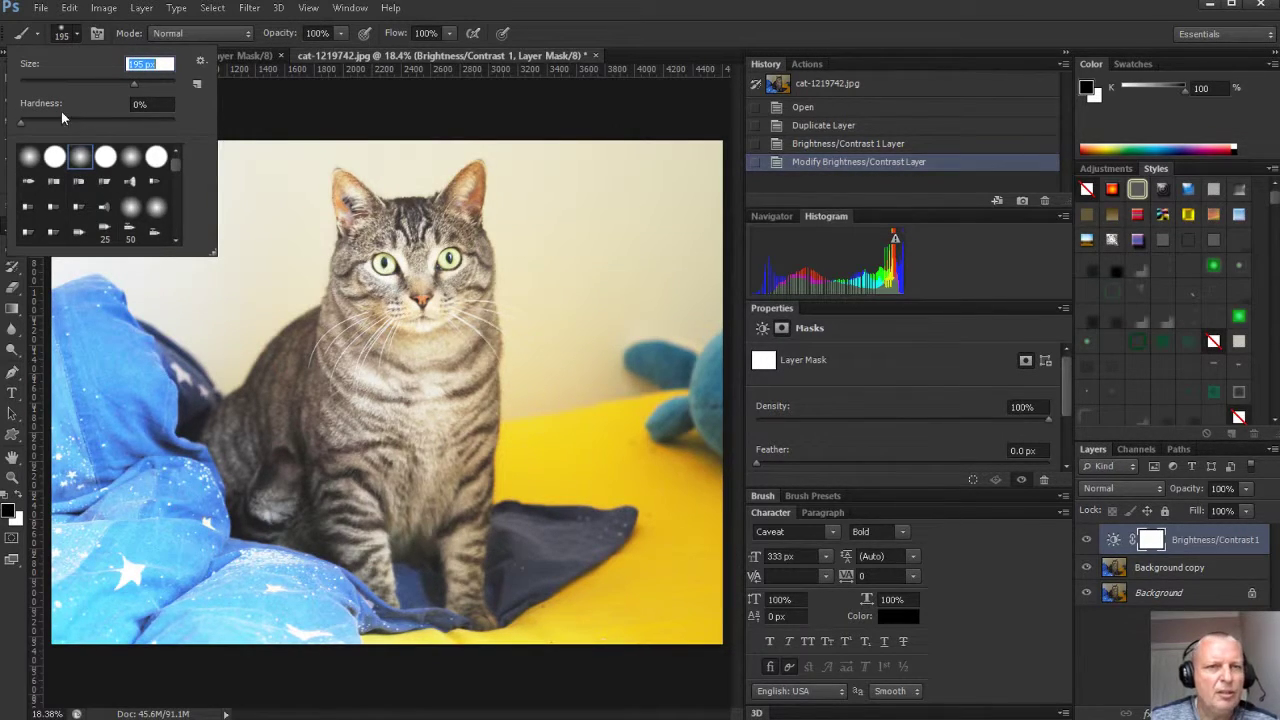
click(316, 33)
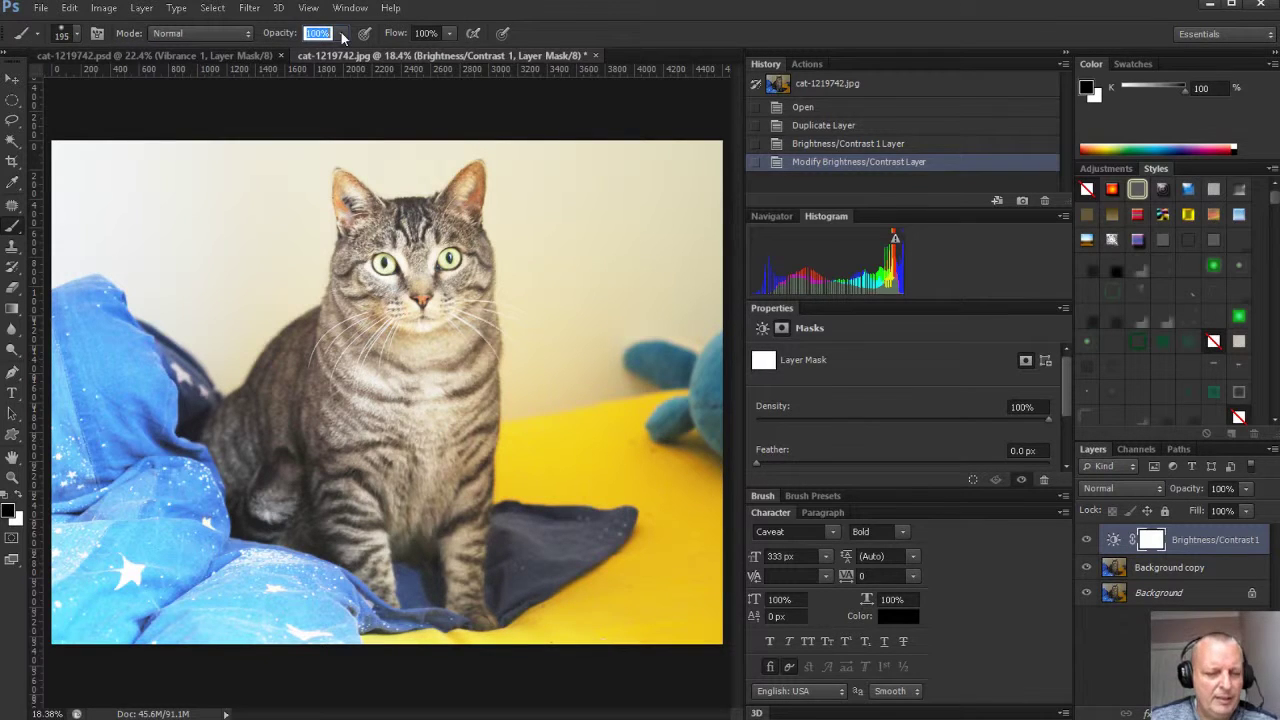
text(10)
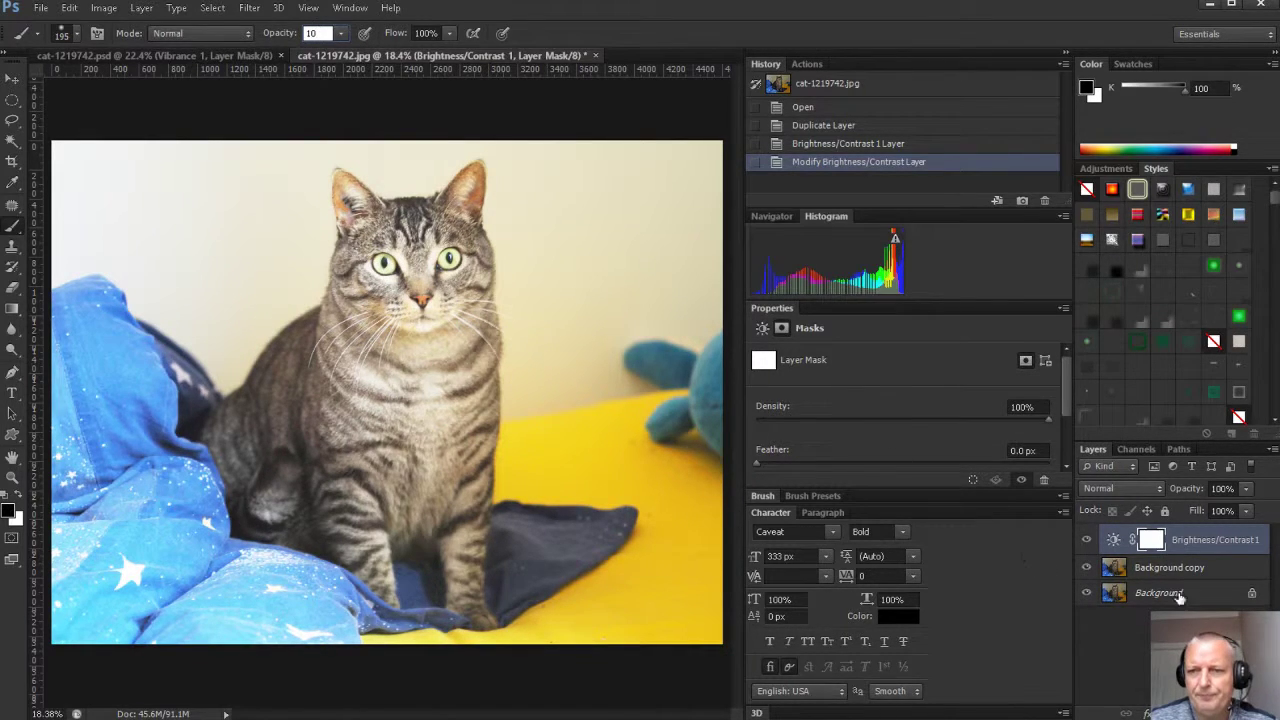
mouse_move(370, 256)
mouse_down()
mouse_move(395, 273)
mouse_move(361, 253)
mouse_move(436, 257)
mouse_move(445, 245)
mouse_move(433, 308)
mouse_move(413, 309)
mouse_move(327, 400)
mouse_move(393, 257)
mouse_up()
mouse_move(421, 303)
mouse_down()
mouse_move(403, 266)
mouse_move(446, 267)
mouse_move(439, 256)
mouse_move(385, 326)
mouse_move(363, 290)
mouse_move(383, 267)
mouse_move(408, 334)
mouse_up()
- Lower the layer mask's density to 94% and set the Brightness/Contrast layer's contrast to 23
drag(1048, 418, 1031, 418)
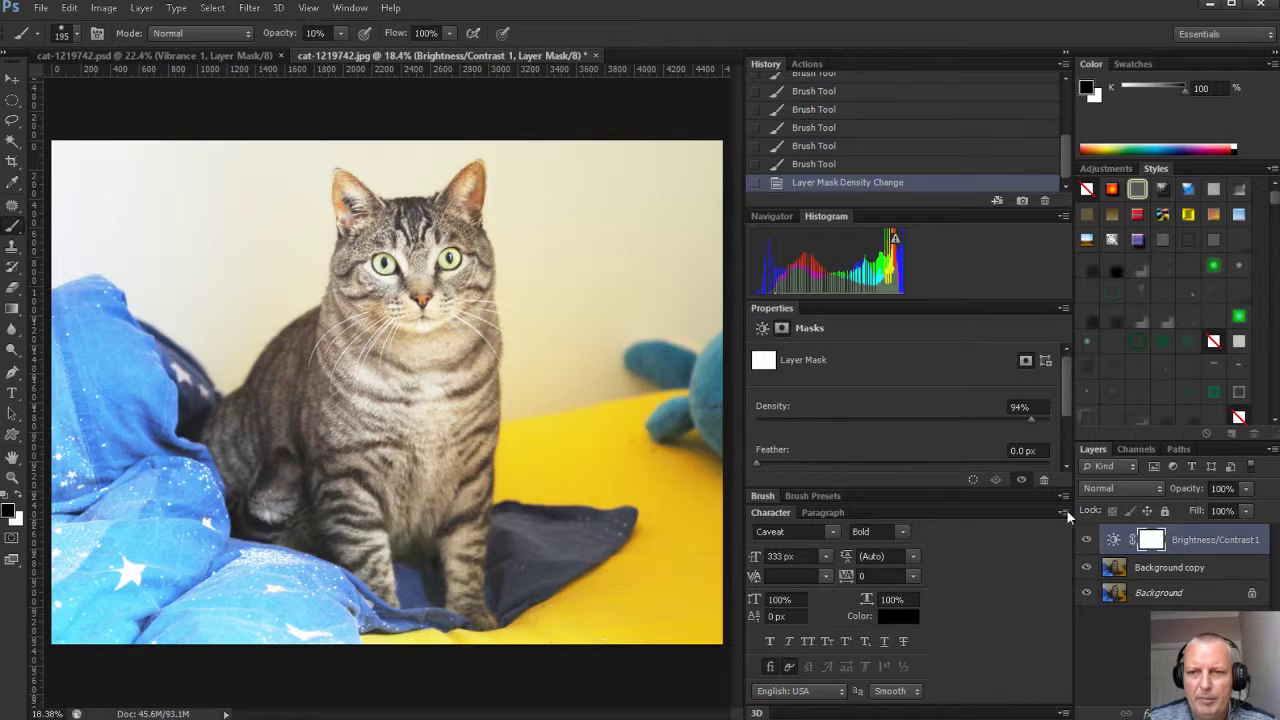
click(1112, 541)
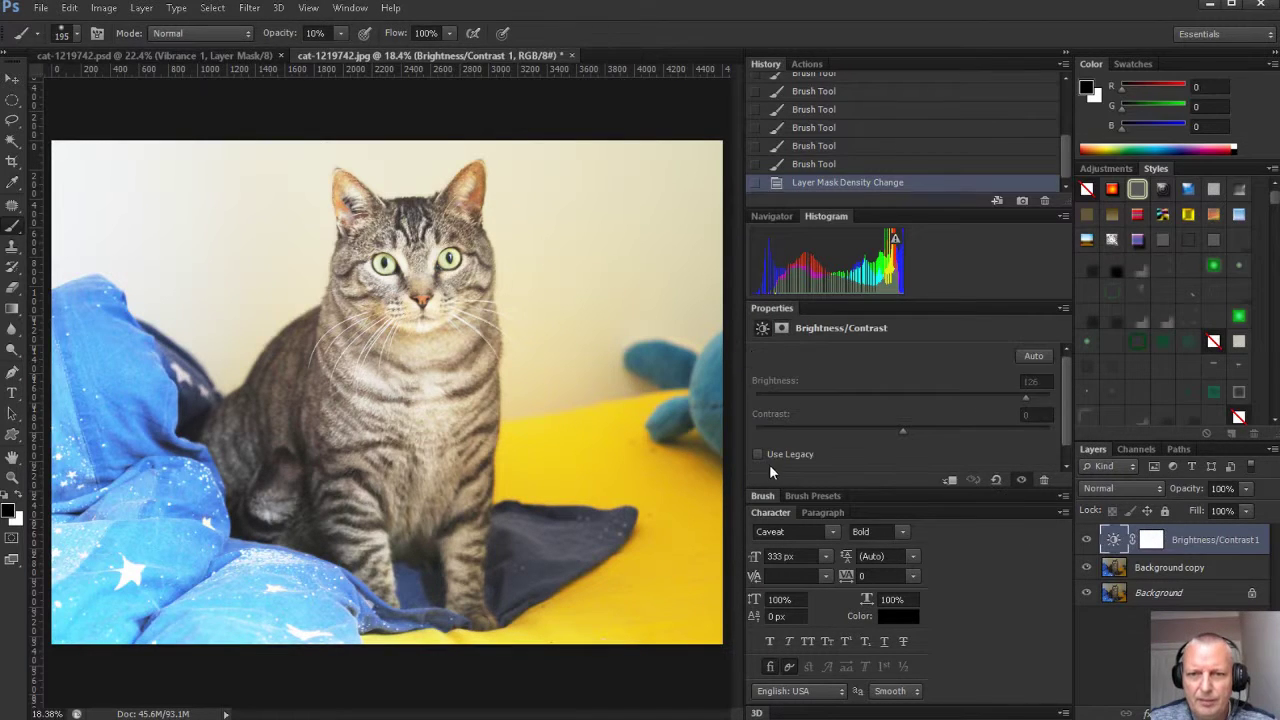
drag(899, 431, 948, 439)
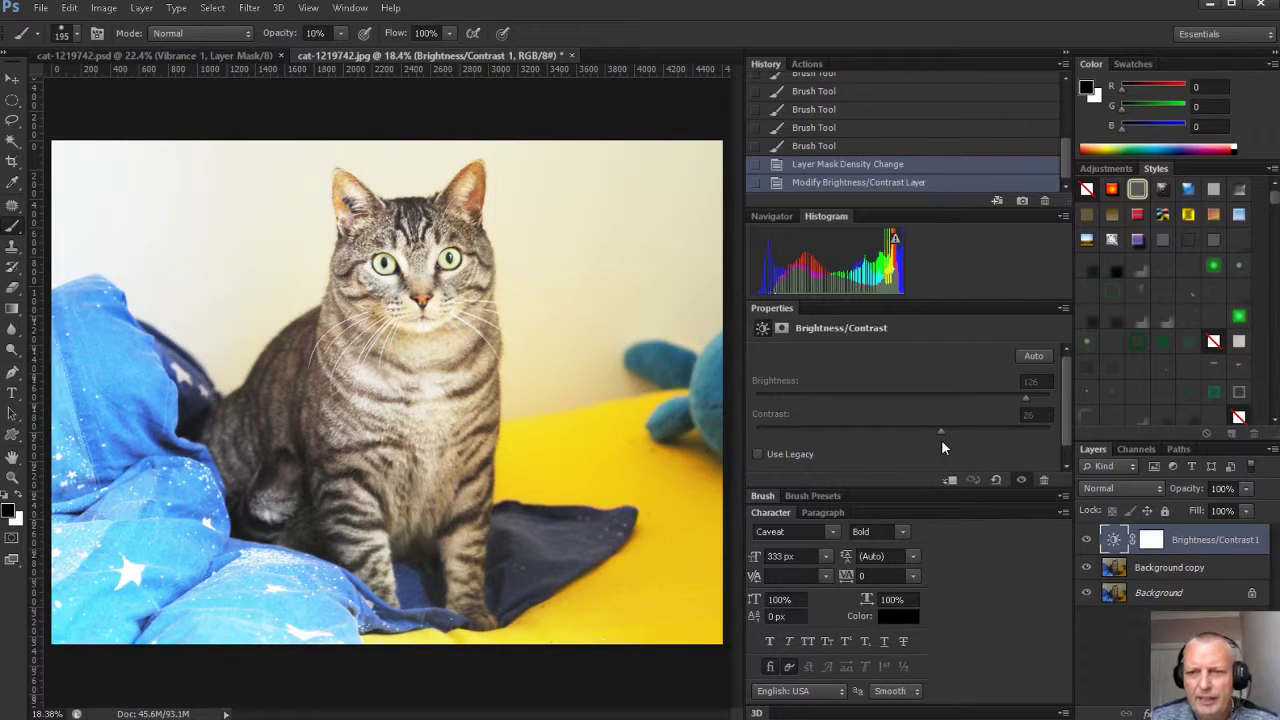
drag(934, 439, 937, 440)
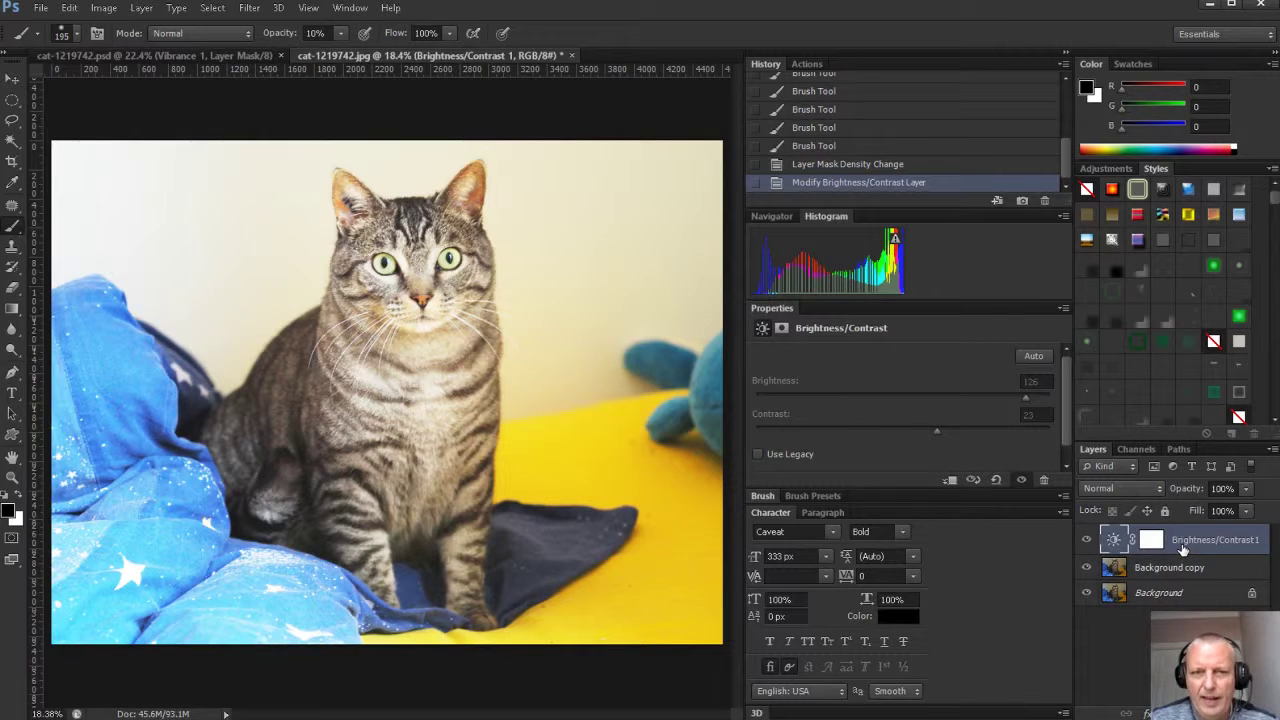
- Crop both sides of the photo closer to the cat, cutting out the blue toy and keeping the full image height
click(11, 163)
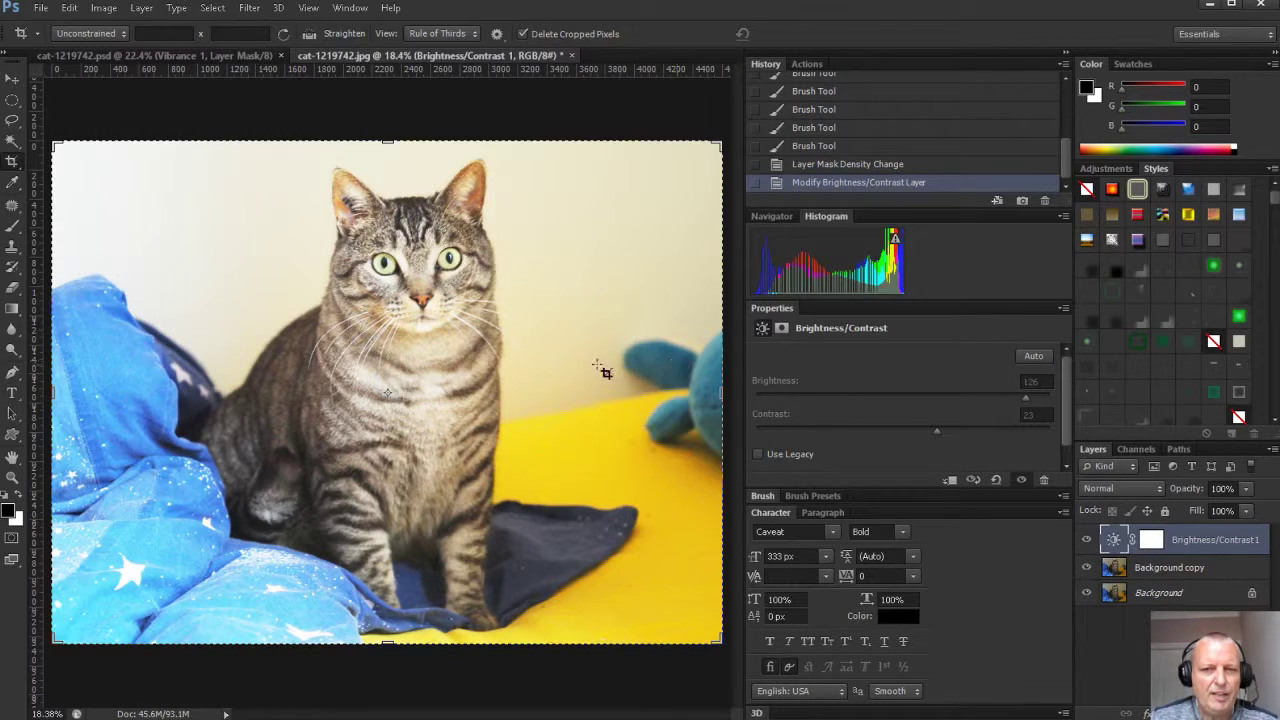
drag(722, 392, 664, 393)
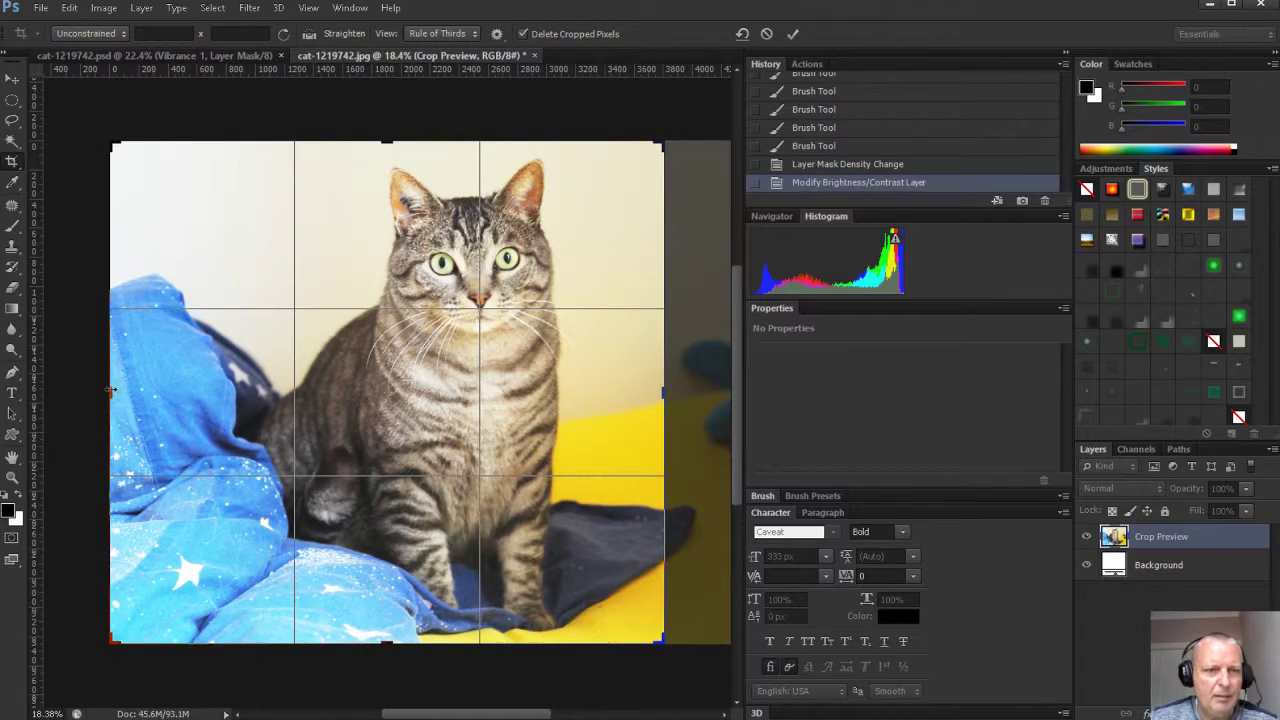
drag(111, 391, 166, 398)
drag(167, 398, 175, 423)
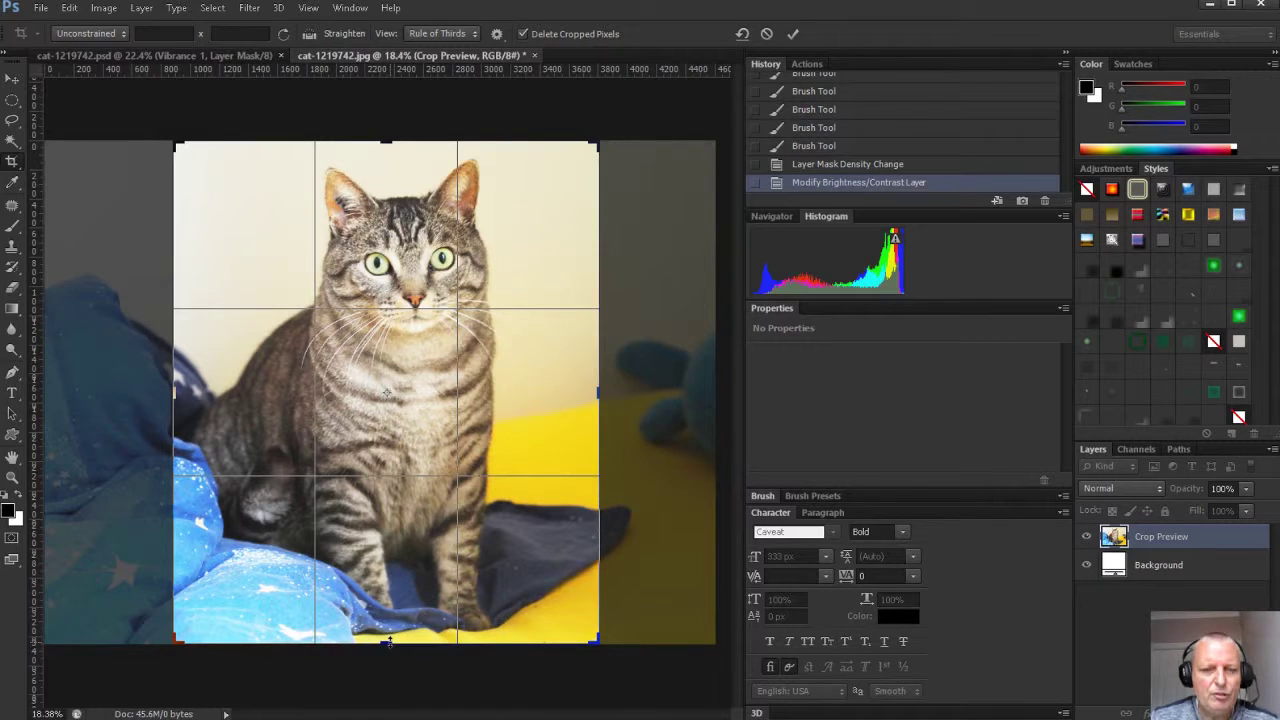
drag(388, 641, 400, 608)
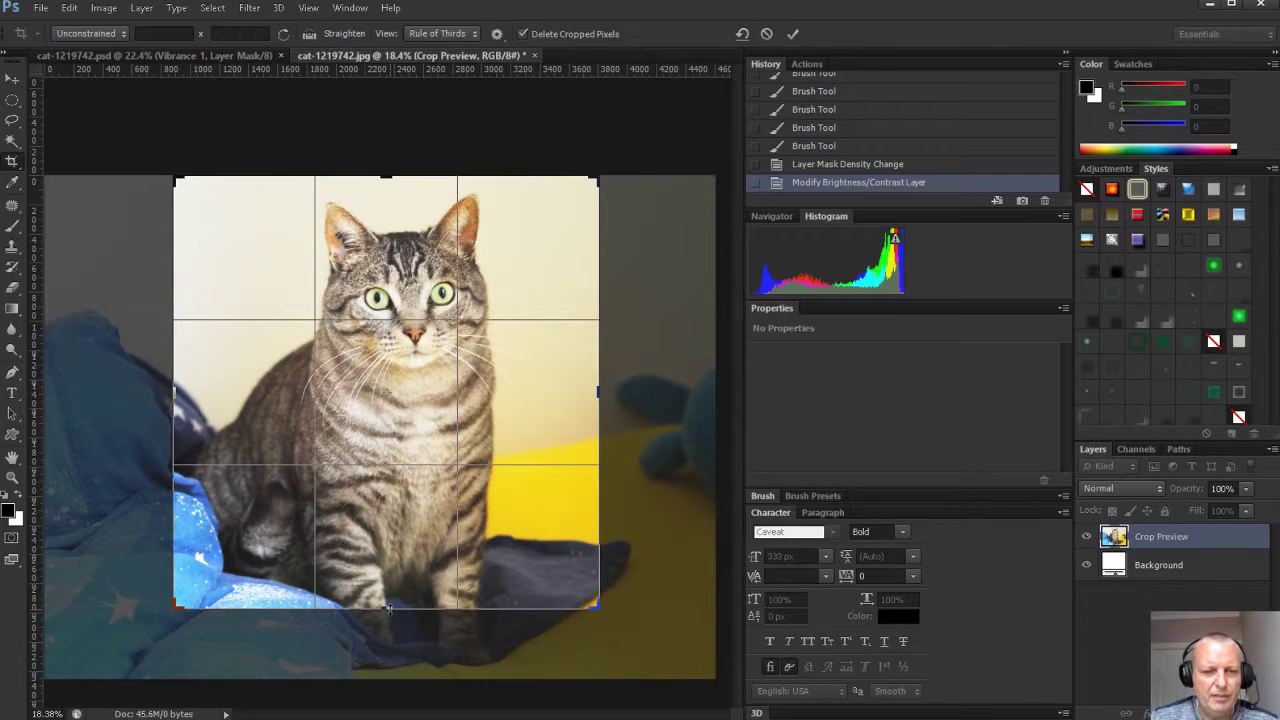
drag(388, 609, 389, 645)
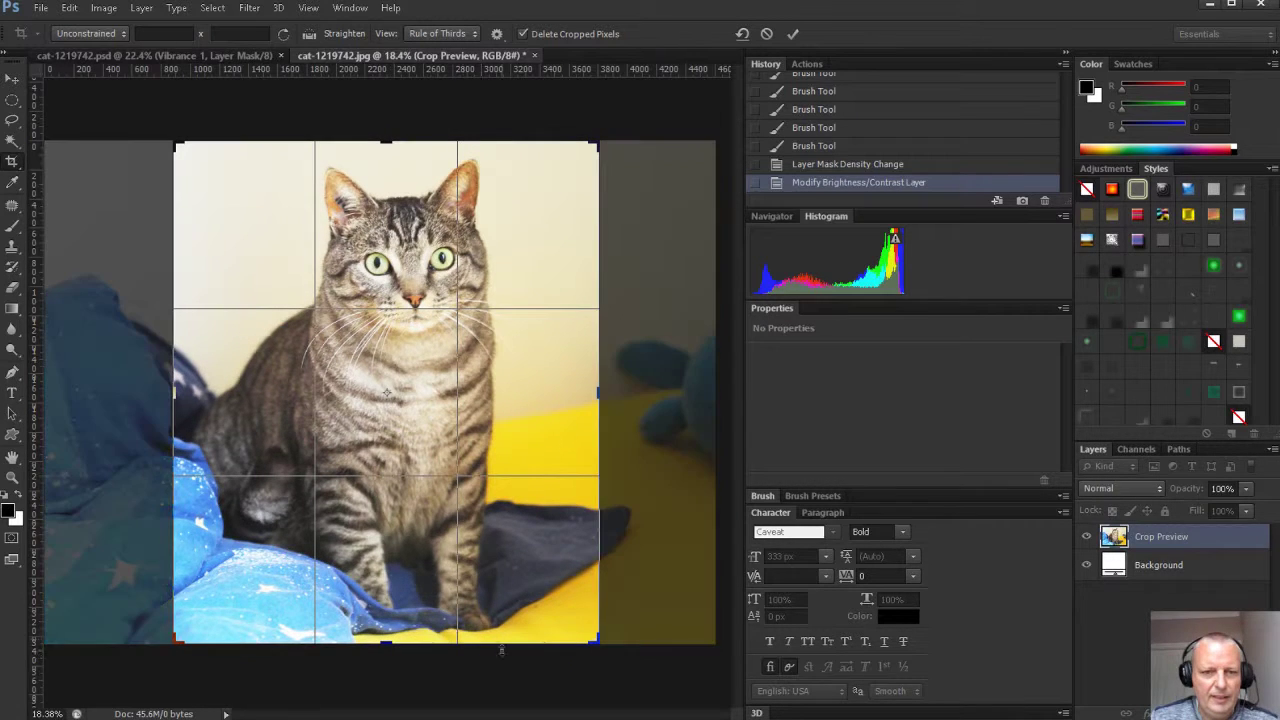
double_click(510, 456)
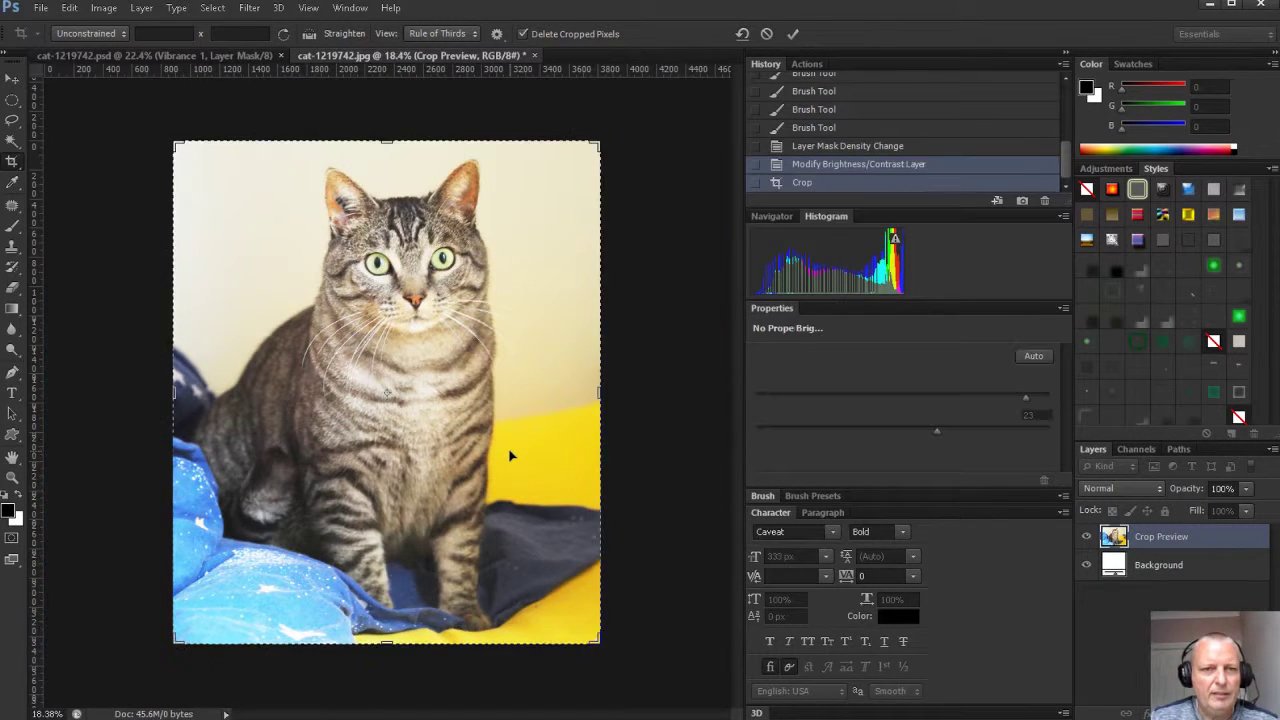
- Draw a freehand Lasso selection around the cat's face, enclosing both eyes and the nose
double_click(13, 457)
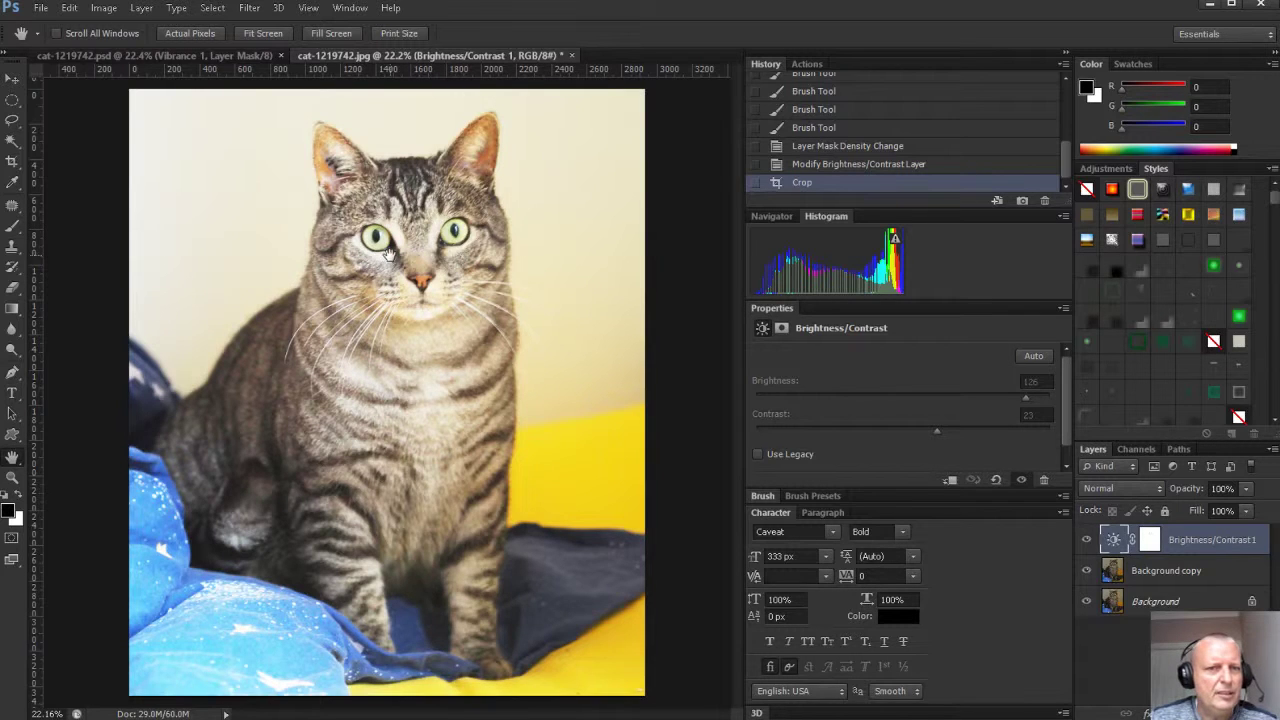
double_click(12, 480)
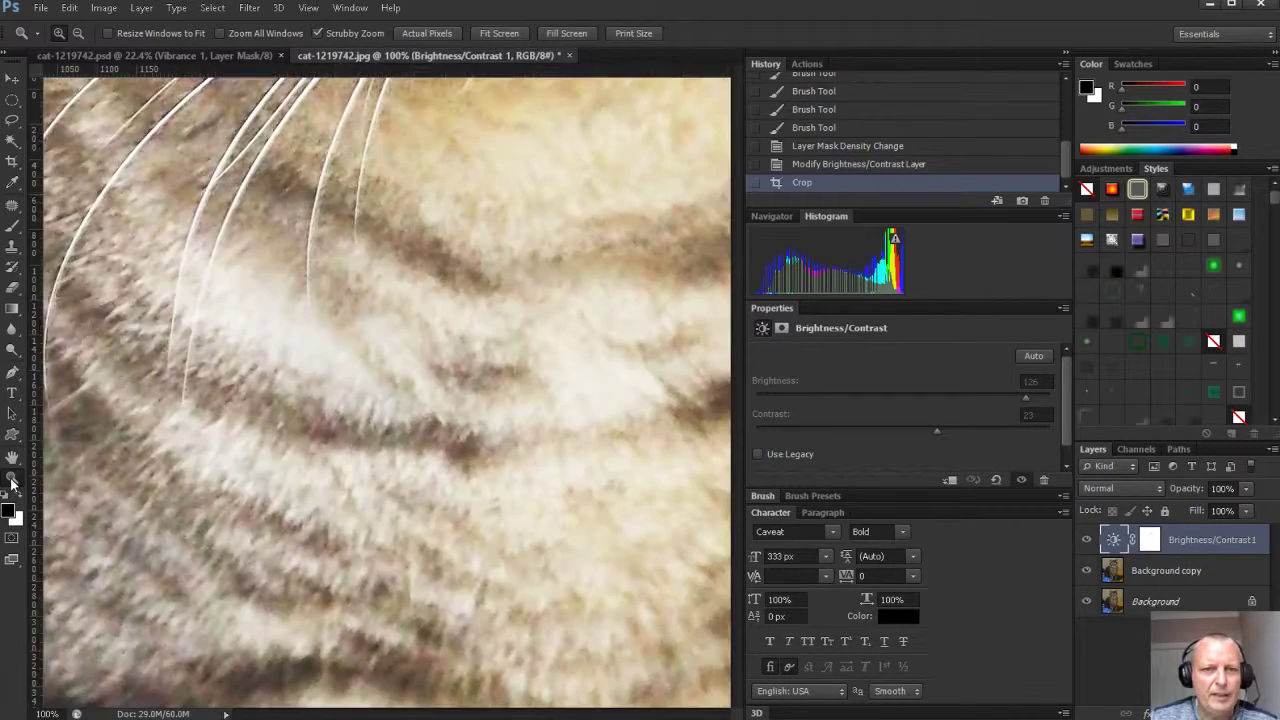
drag(569, 197, 414, 478)
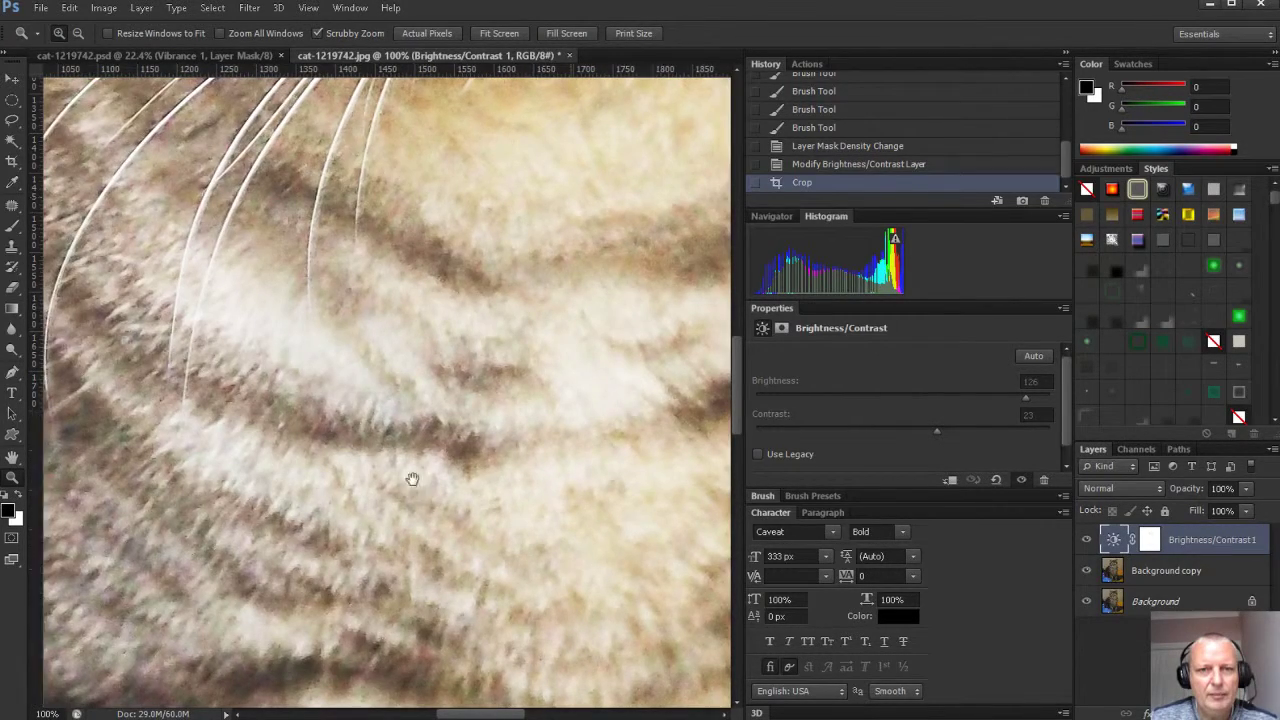
drag(518, 268, 602, 423)
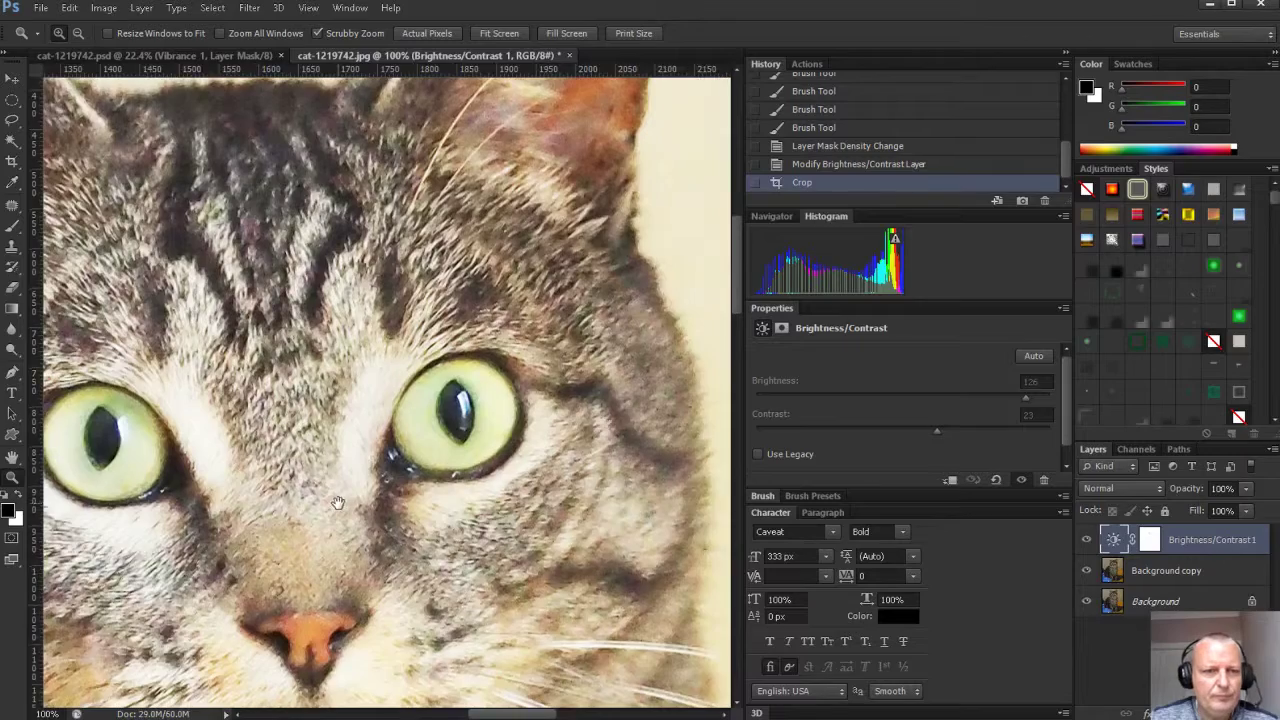
drag(339, 504, 450, 459)
drag(304, 483, 318, 457)
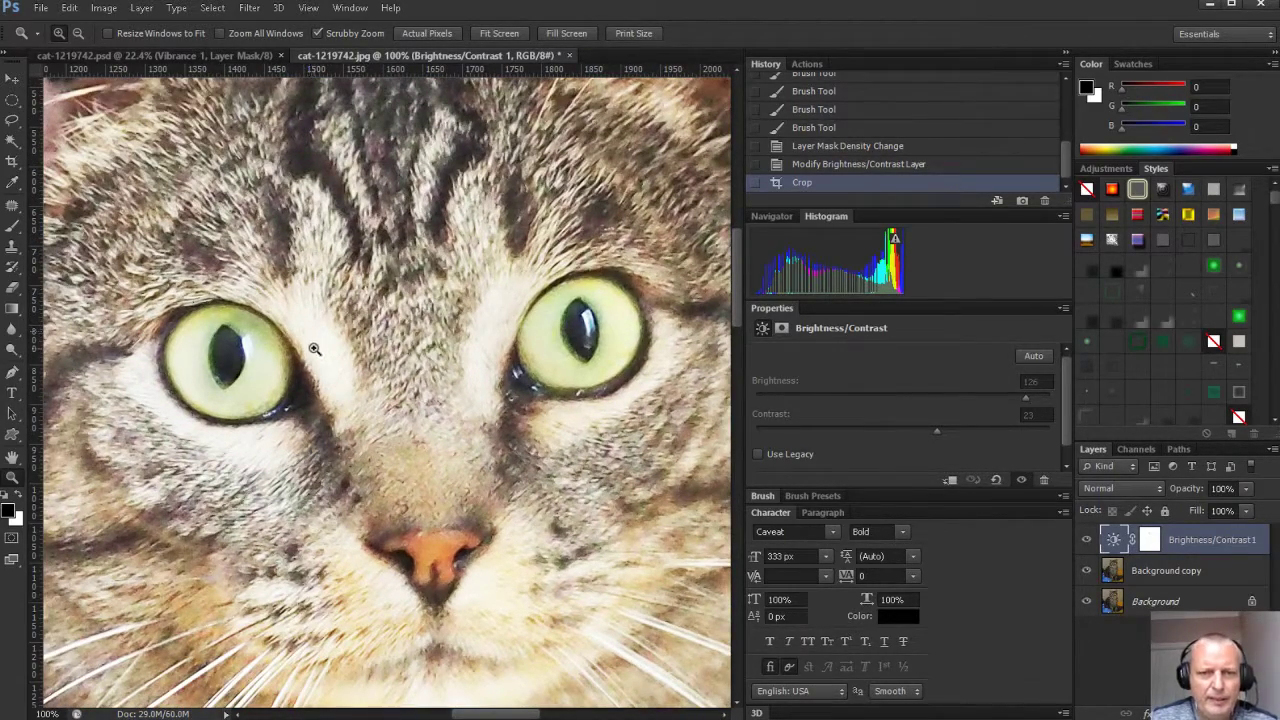
click(12, 121)
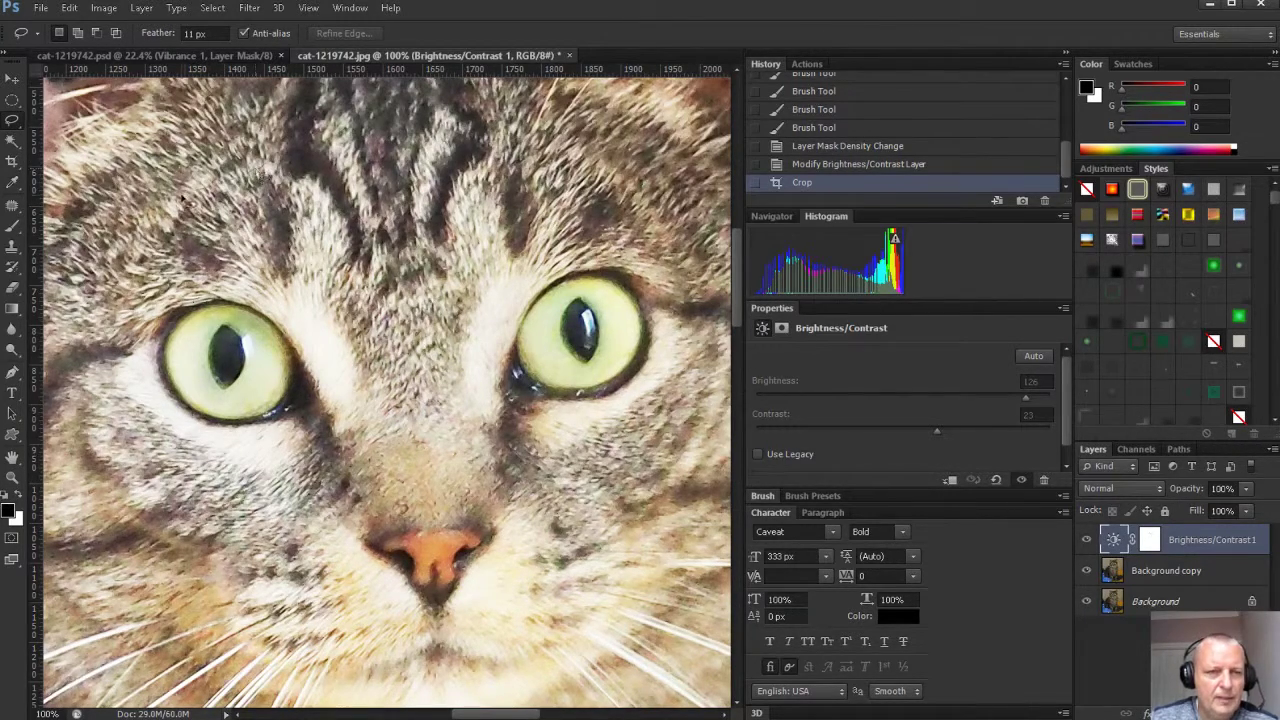
drag(183, 200, 97, 313)
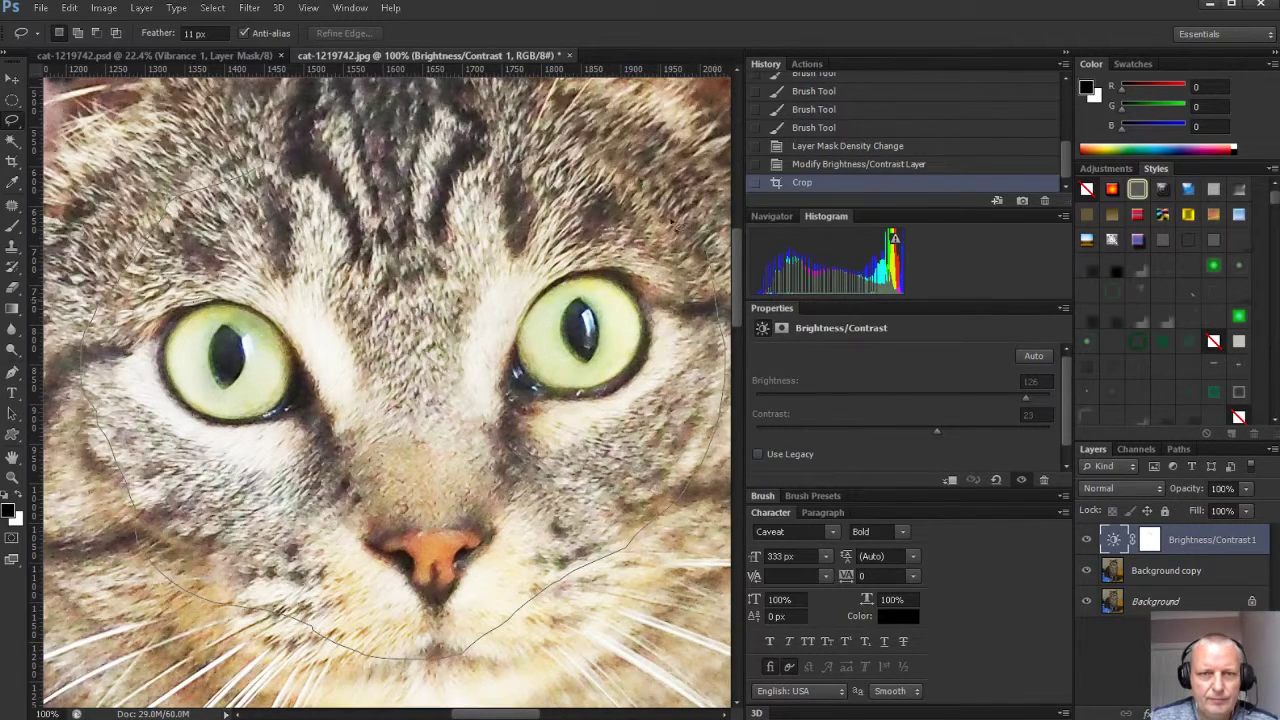
drag(483, 183, 487, 182)
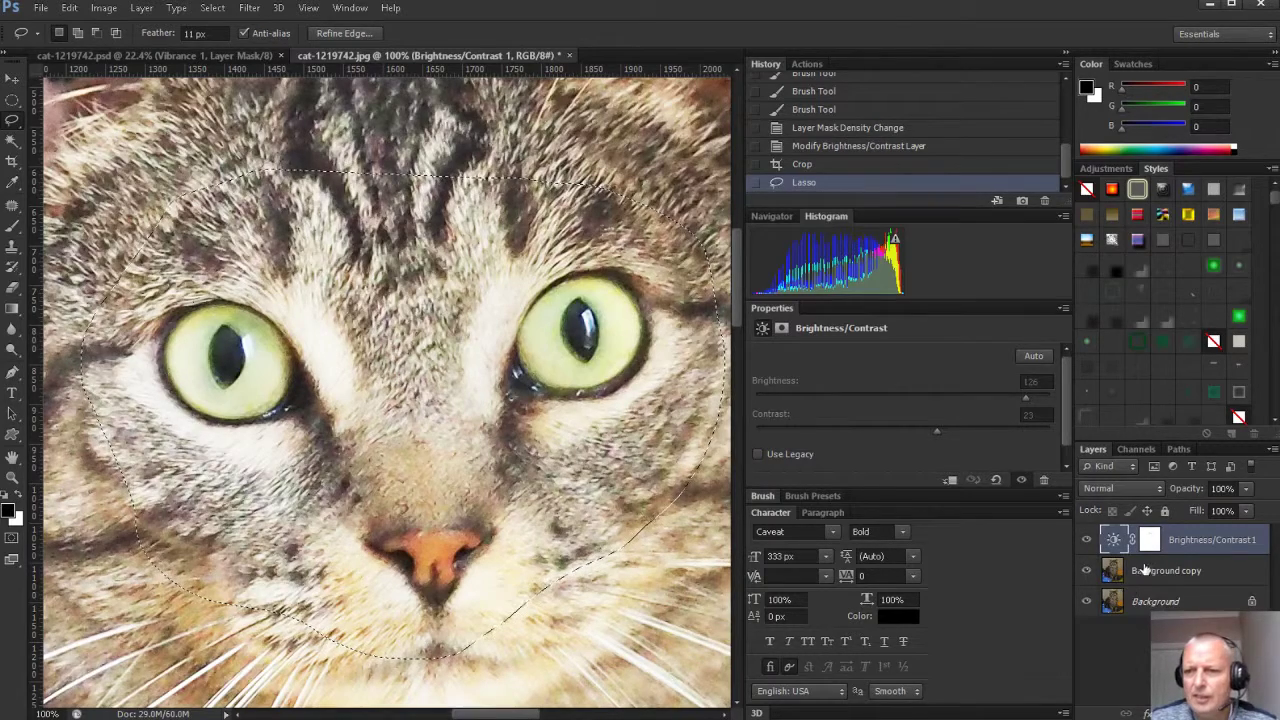
- Start a Smart Sharpen on the Background copy layer's face selection, removing Gaussian Blur, and tune its amount and radius, ending on a small radius
click(1172, 576)
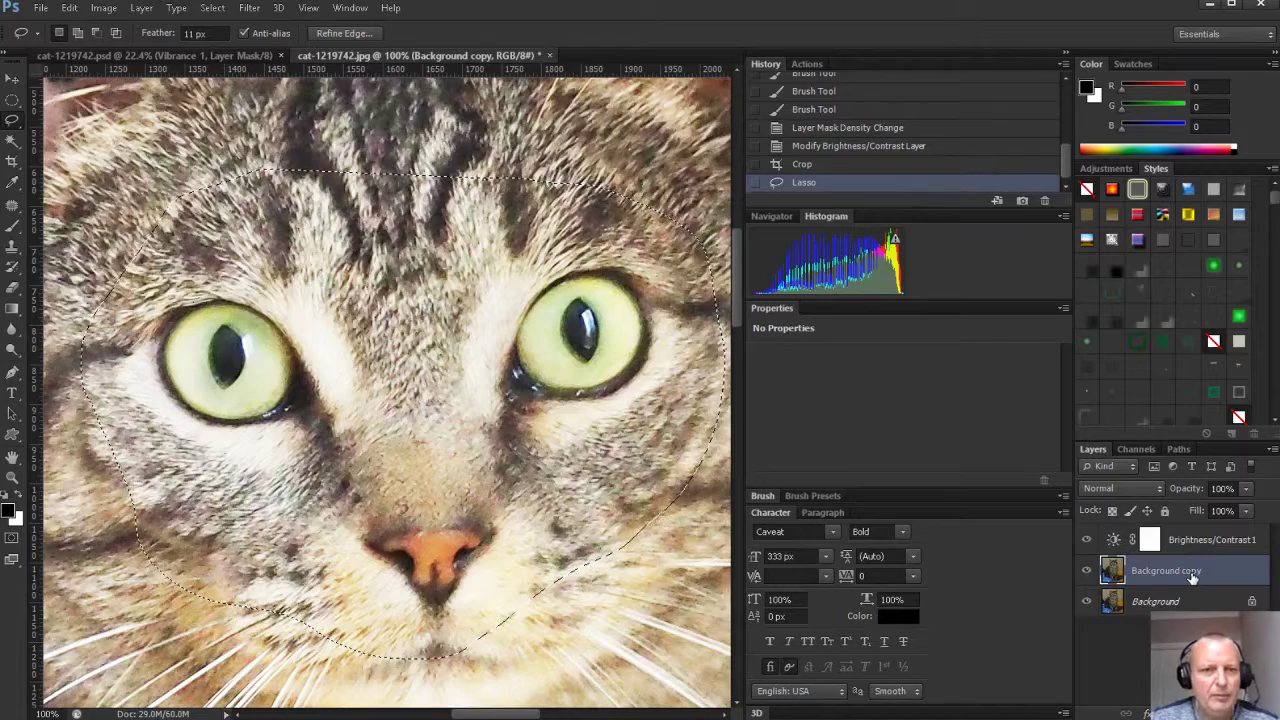
click(250, 9)
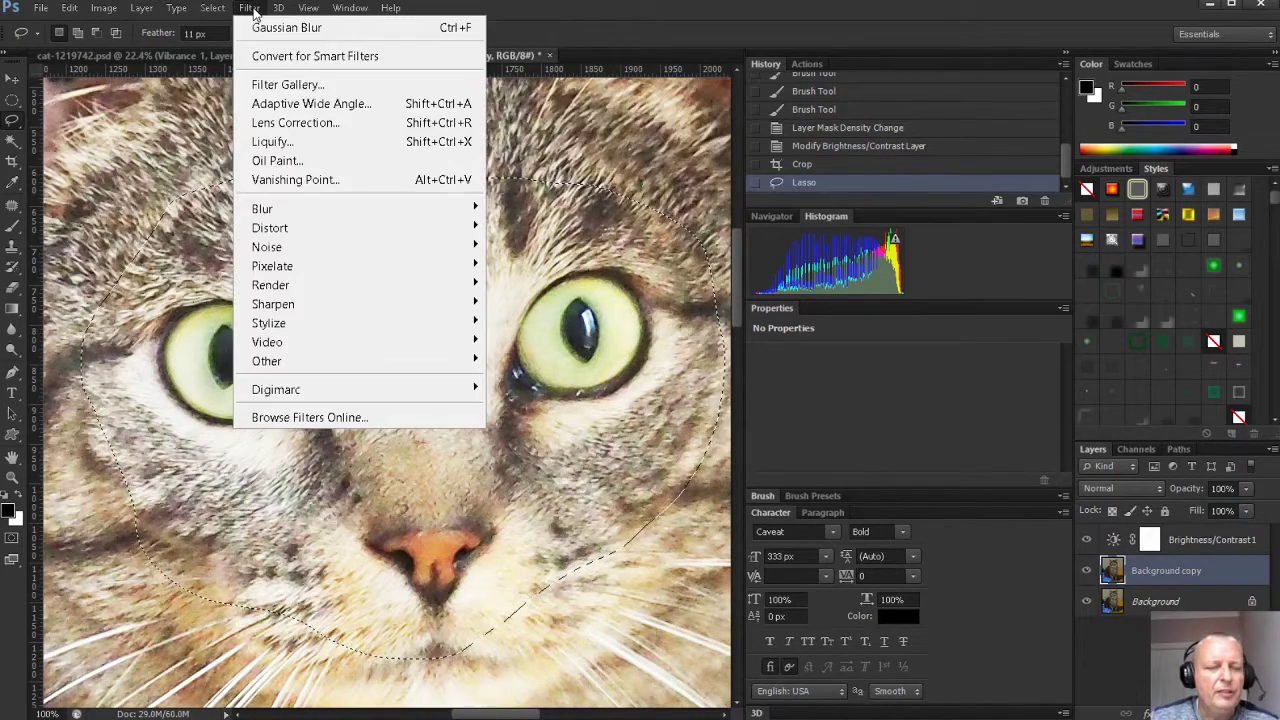
mouse_move(369, 300)
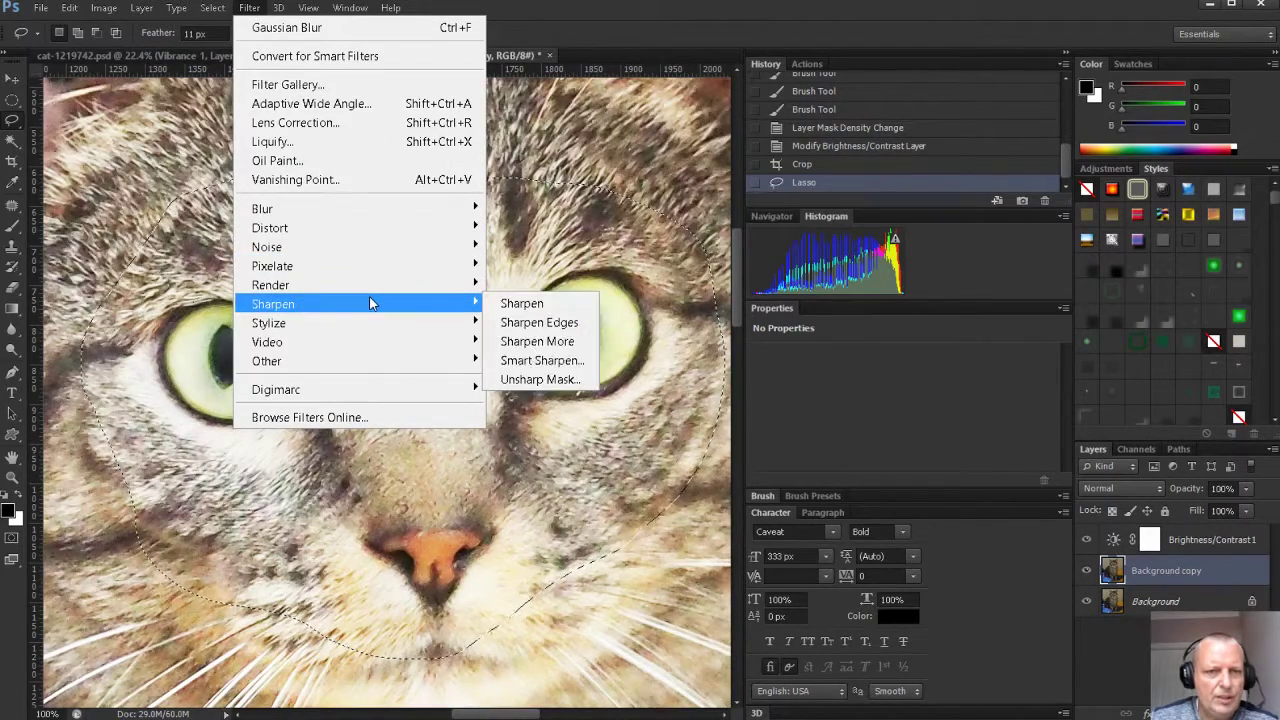
click(541, 360)
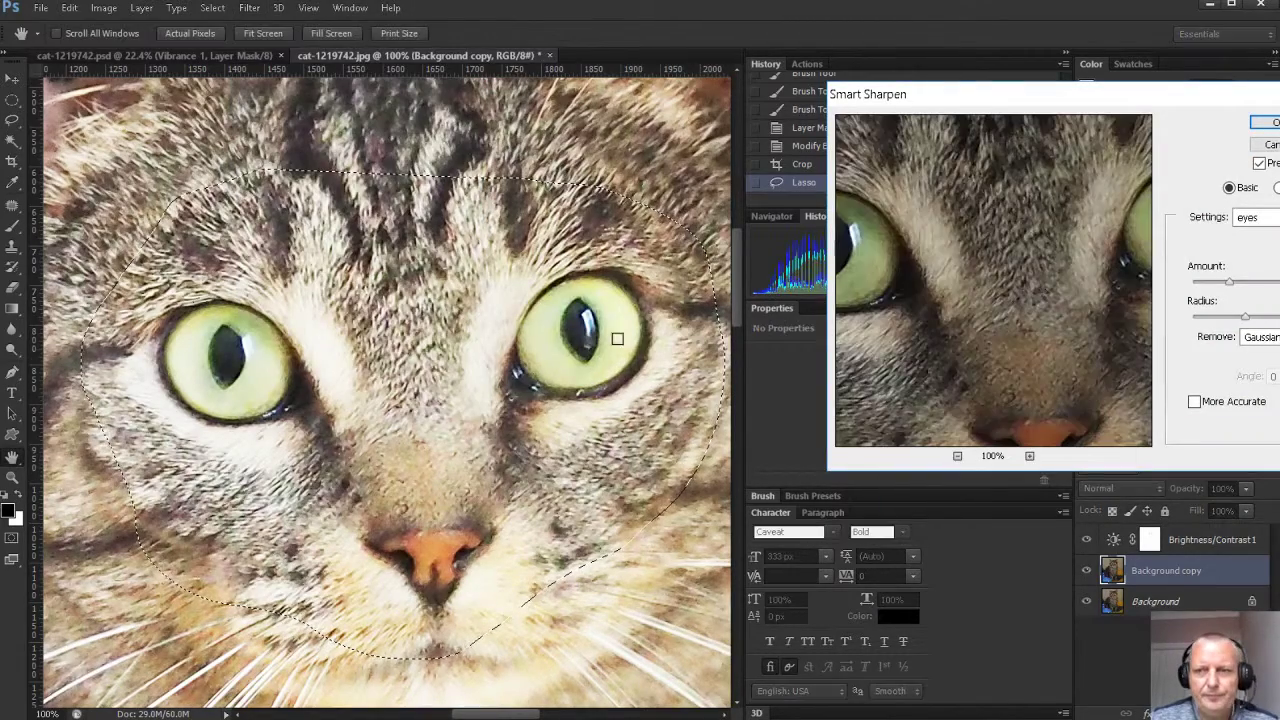
drag(993, 110, 944, 116)
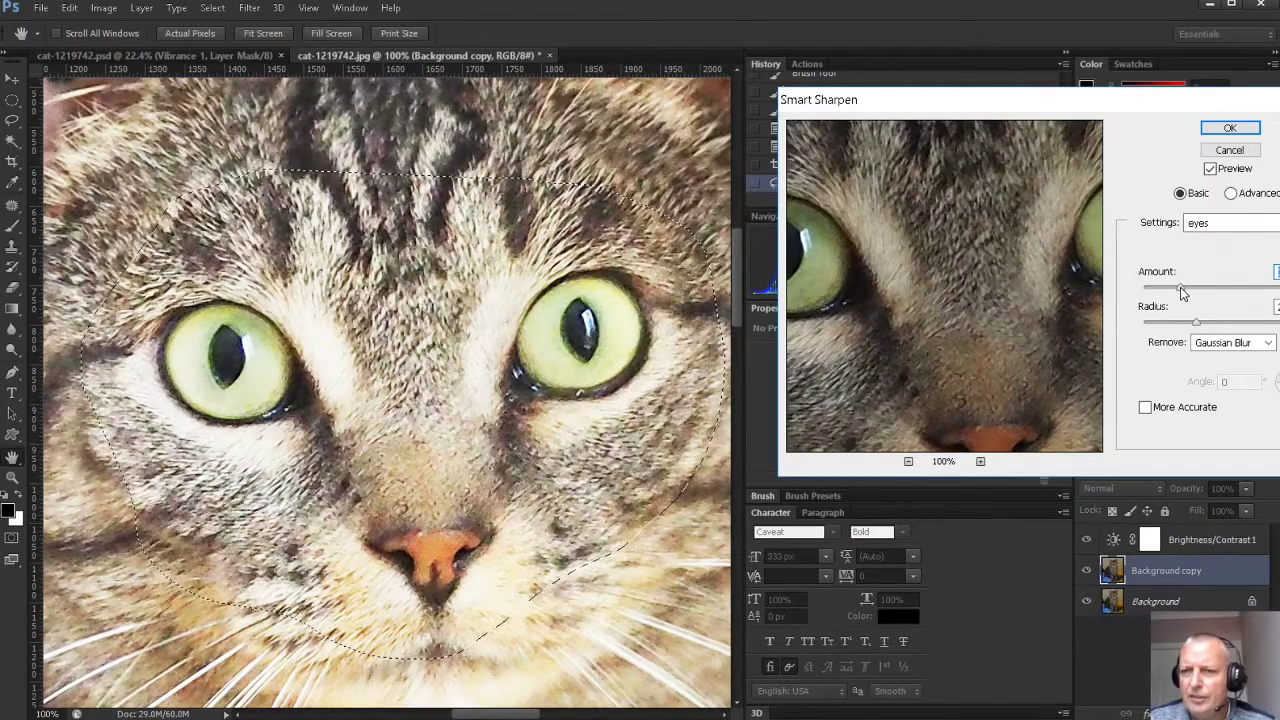
drag(1180, 287, 1240, 293)
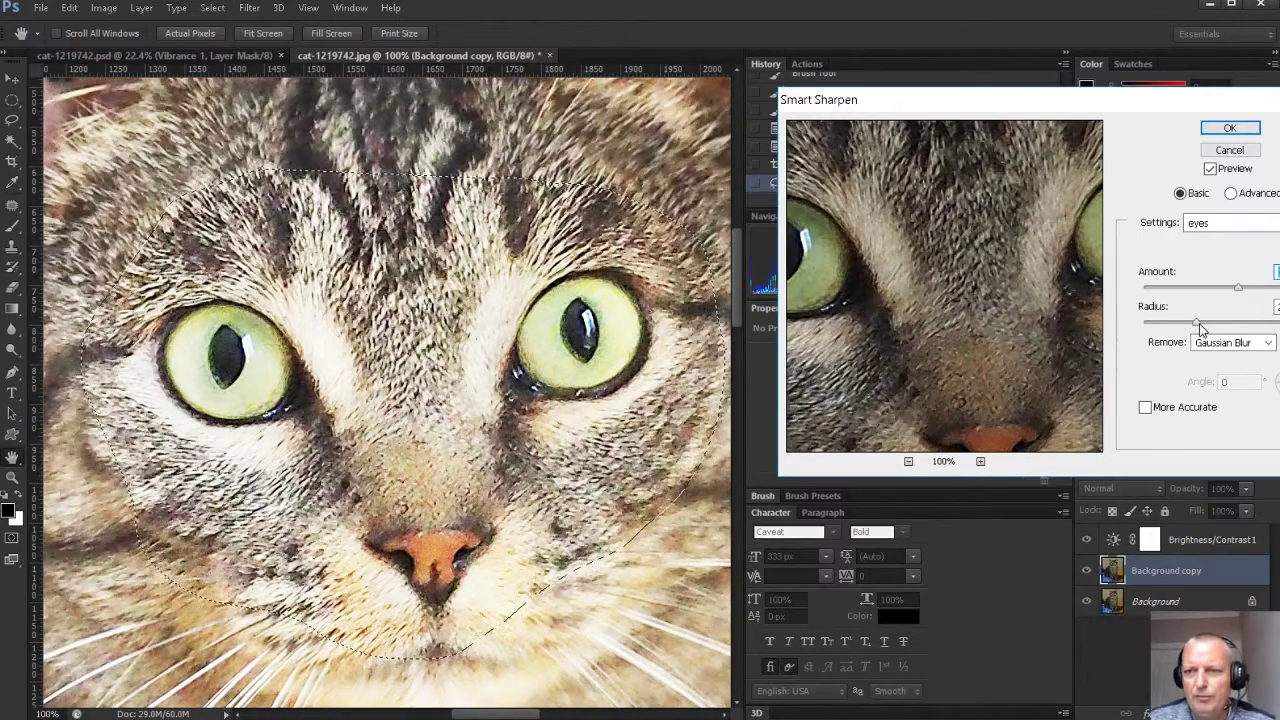
drag(1197, 323, 1159, 330)
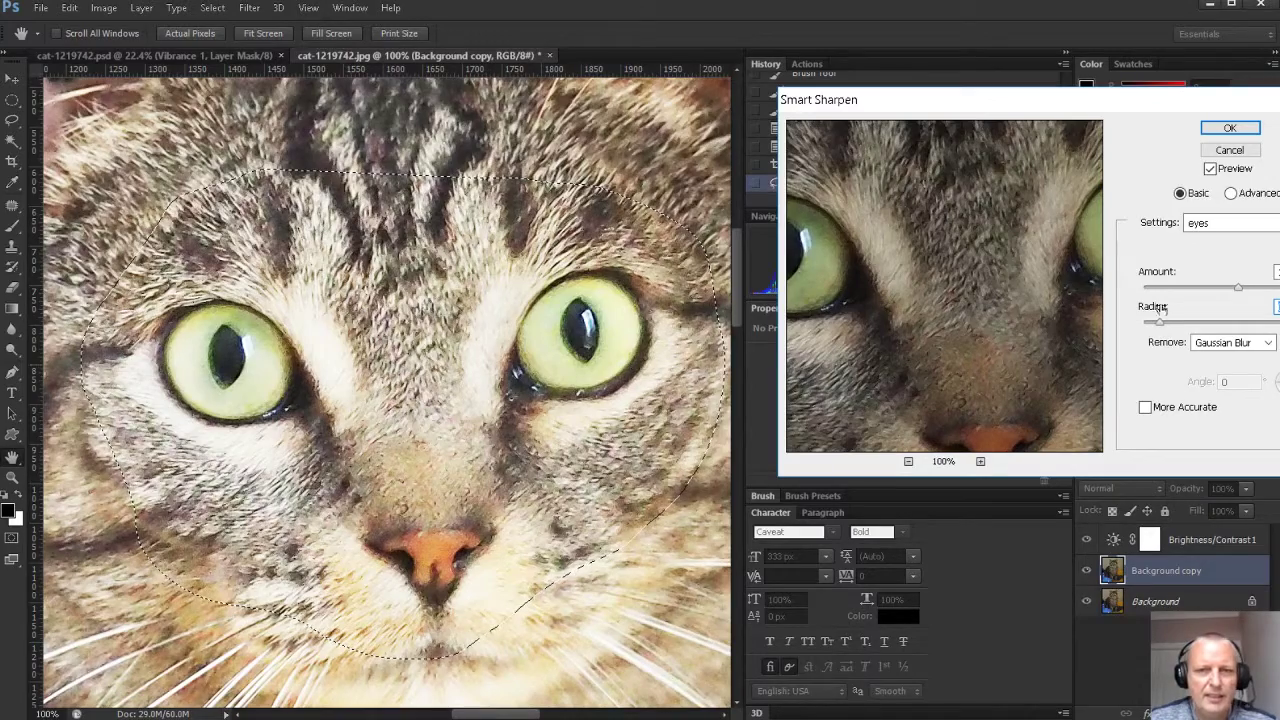
drag(1172, 326, 1145, 326)
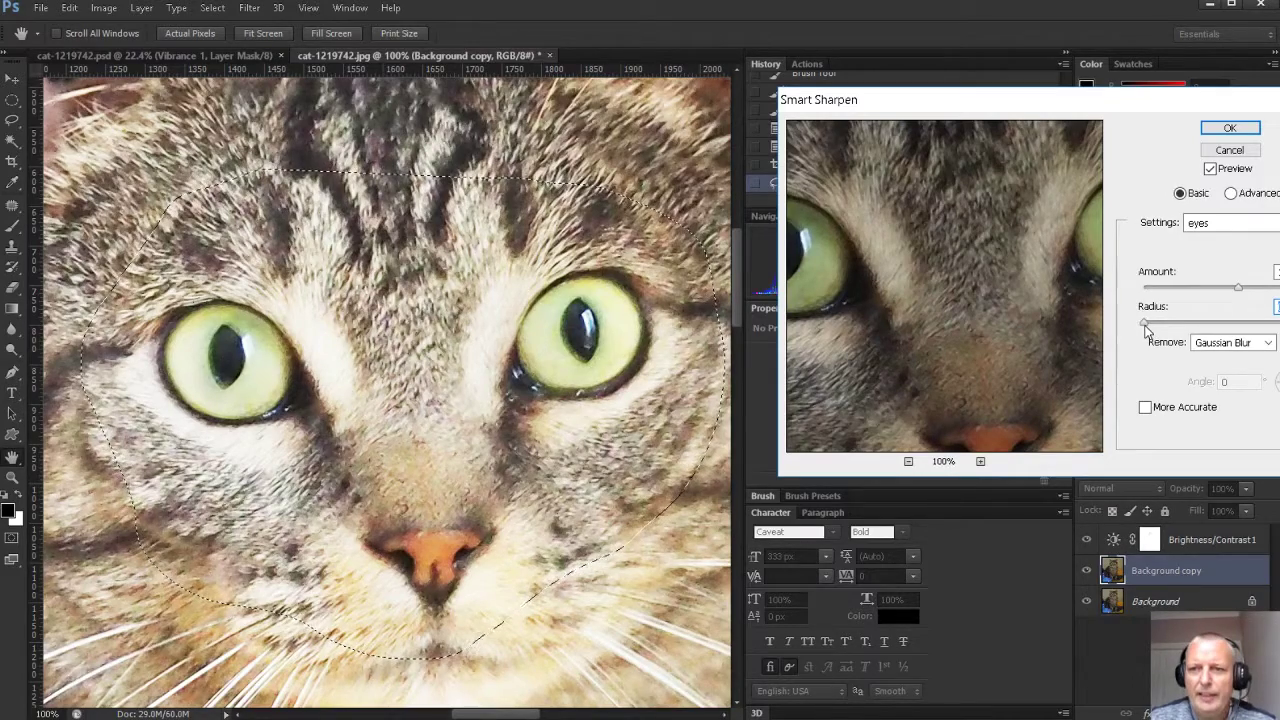
drag(1146, 326, 1275, 325)
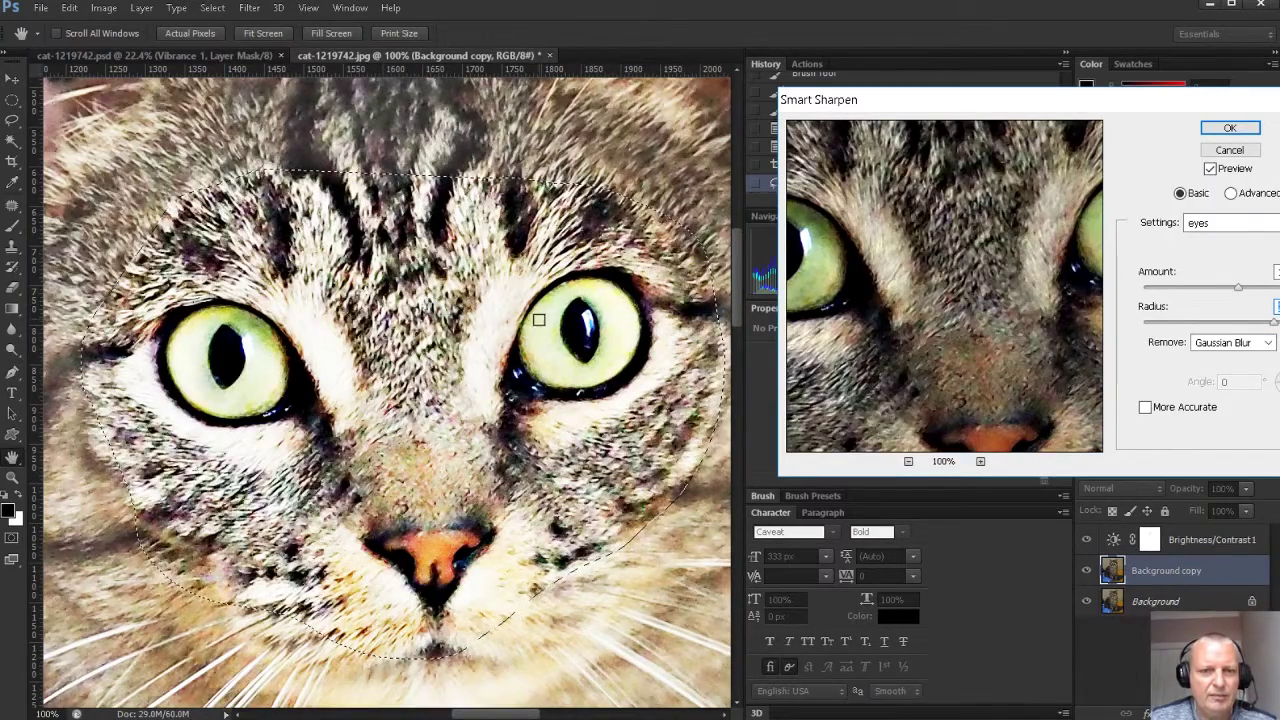
drag(1272, 326, 1184, 330)
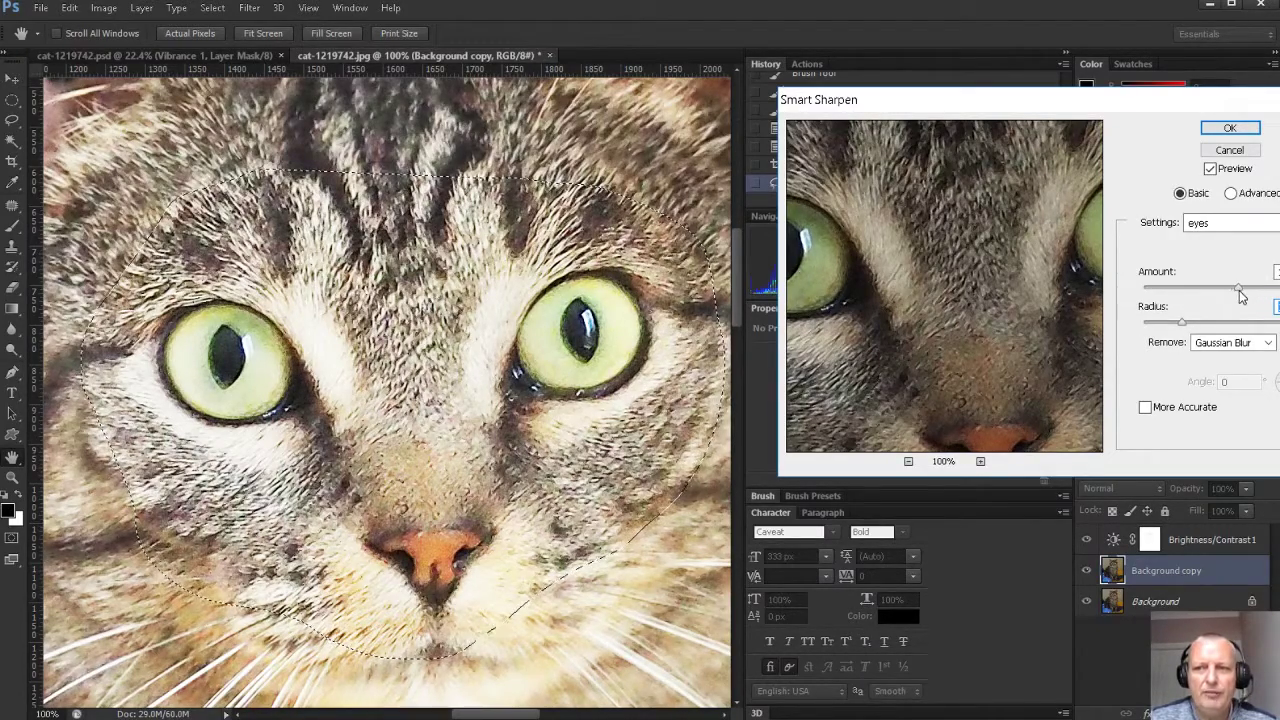
- Lower the Smart Sharpen amount to a moderate level and apply the filter to the selected face
drag(1240, 288, 1187, 293)
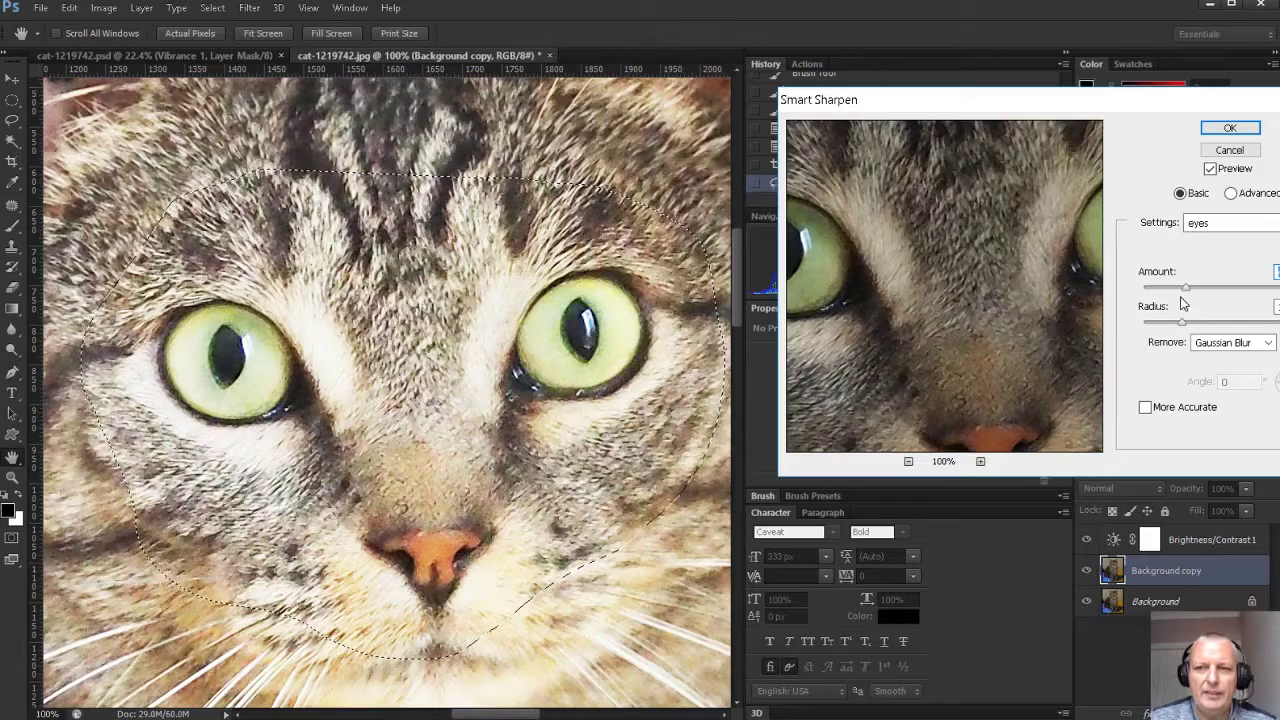
mouse_move(1187, 290)
mouse_down()
mouse_move(1168, 291)
mouse_move(1184, 291)
mouse_up()
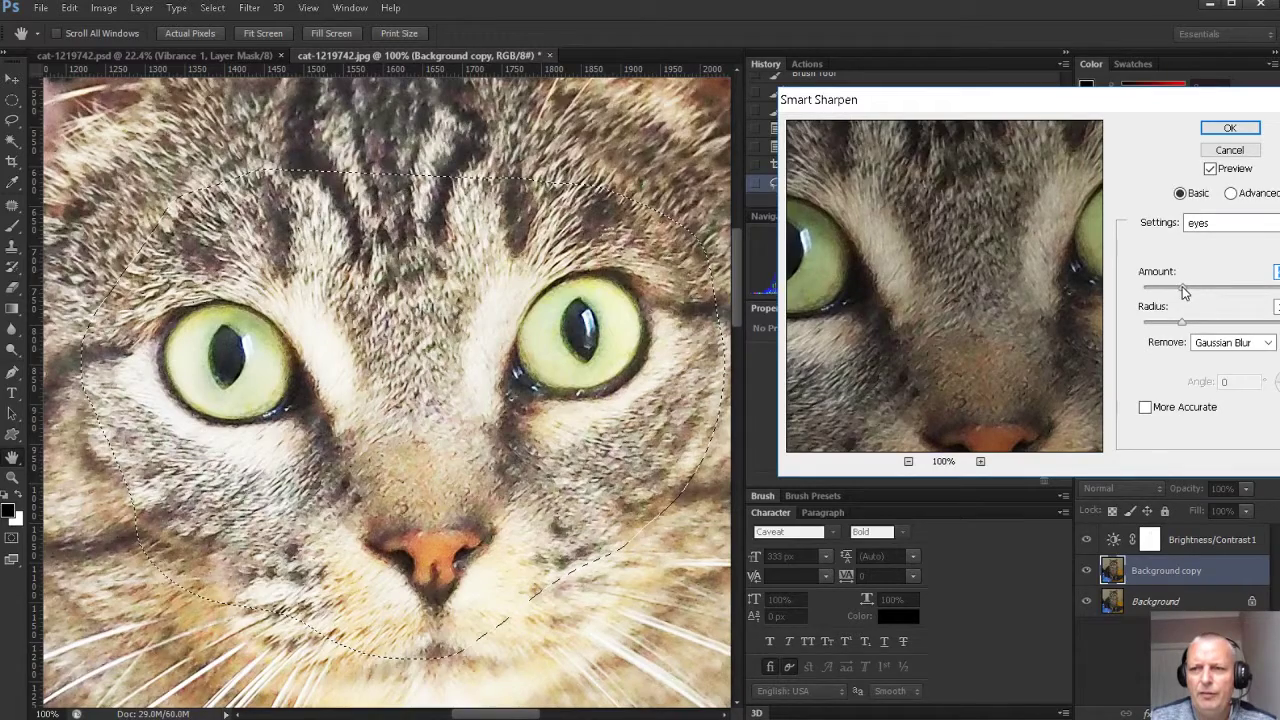
click(1228, 128)
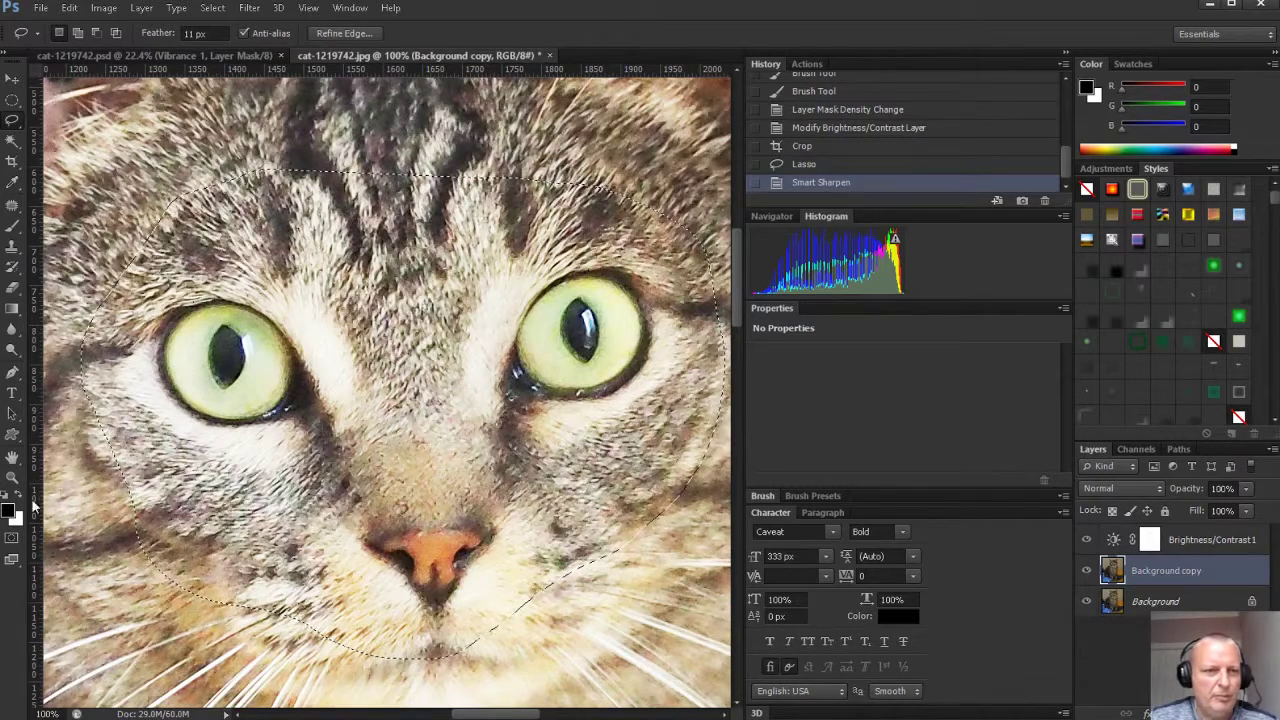
- Clear the selection around the cat's face
double_click(12, 457)
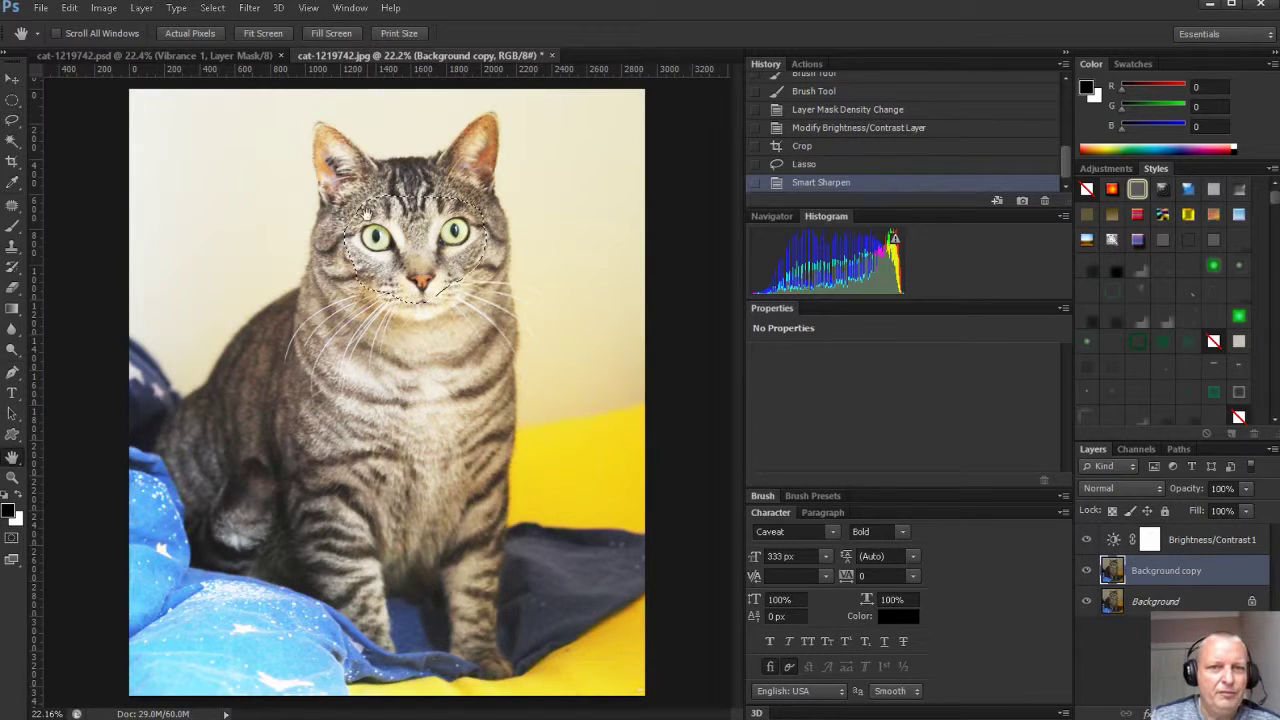
click(12, 100)
key(ctrl+d)
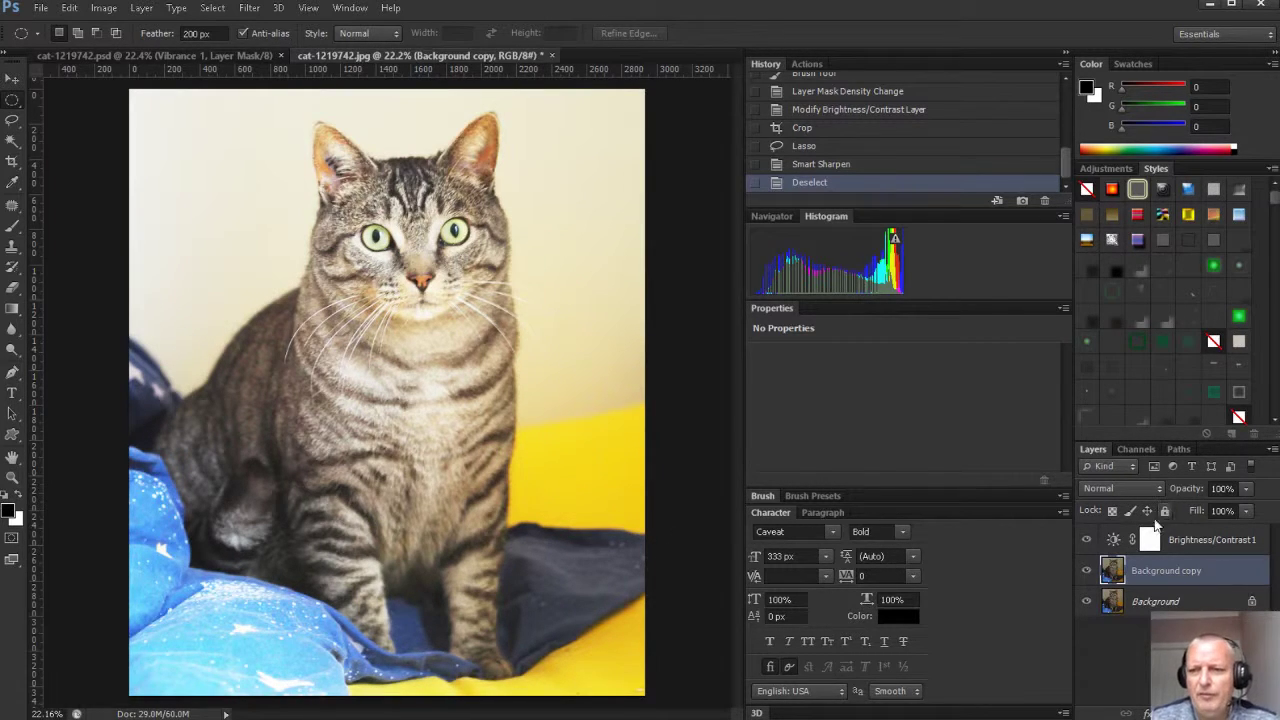
- Add a Vibrance adjustment layer above the Brightness/Contrast layer and set its vibrance to +72
click(1193, 540)
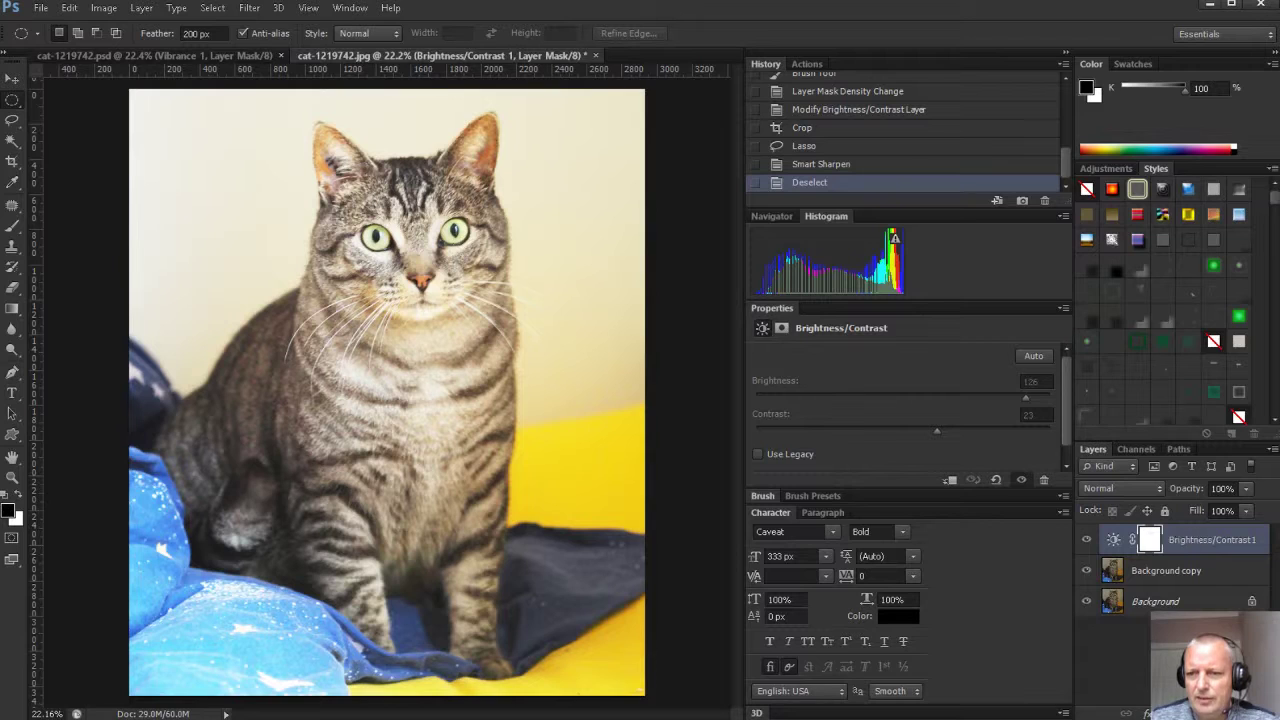
click(1212, 712)
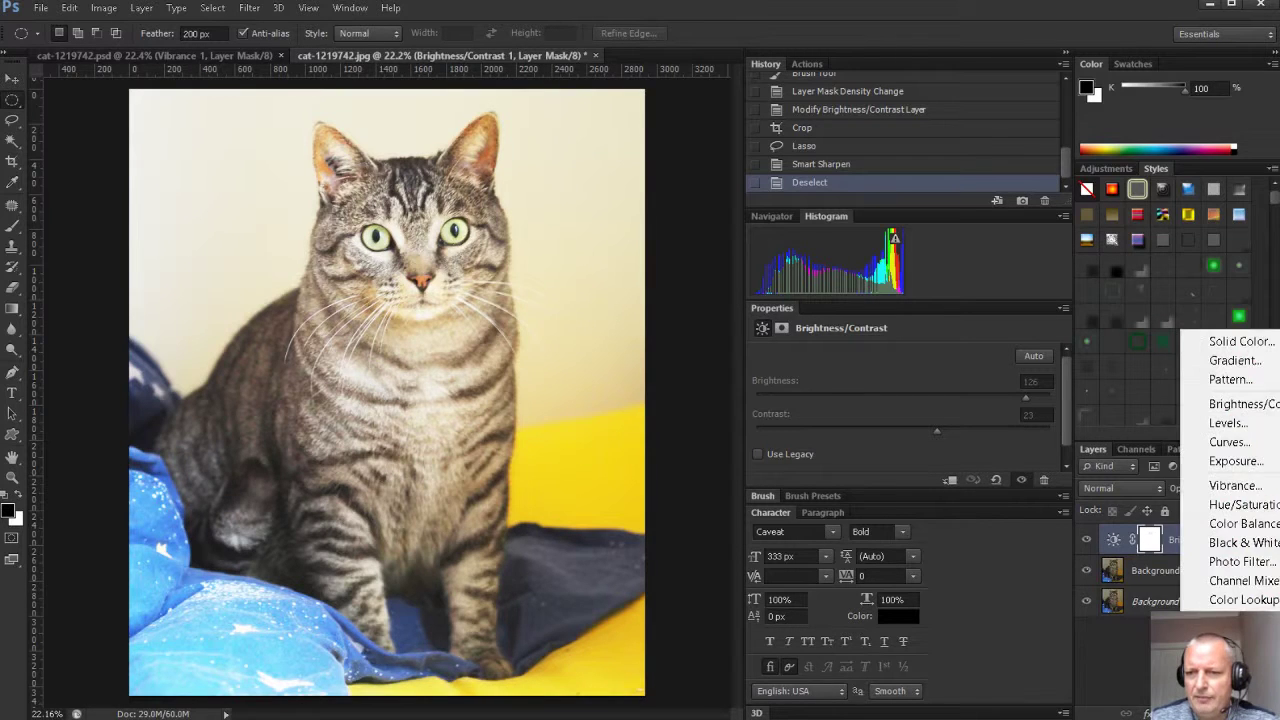
click(1240, 487)
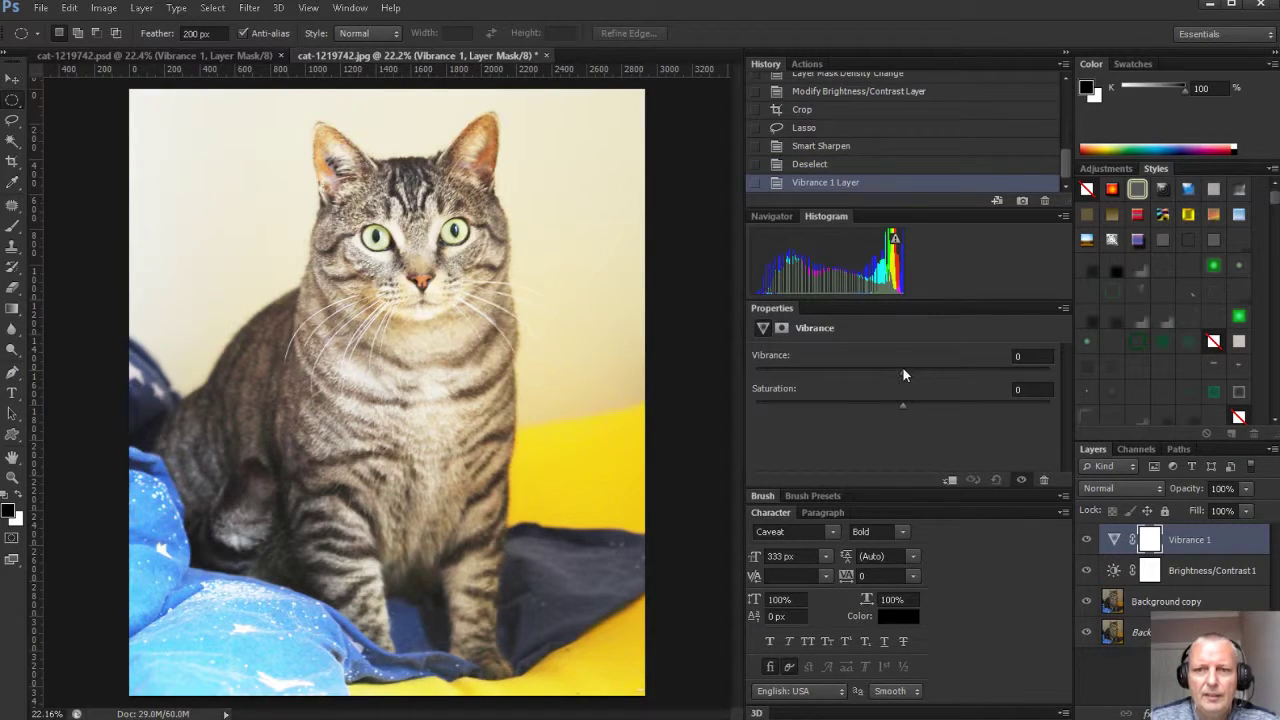
drag(903, 373, 1052, 372)
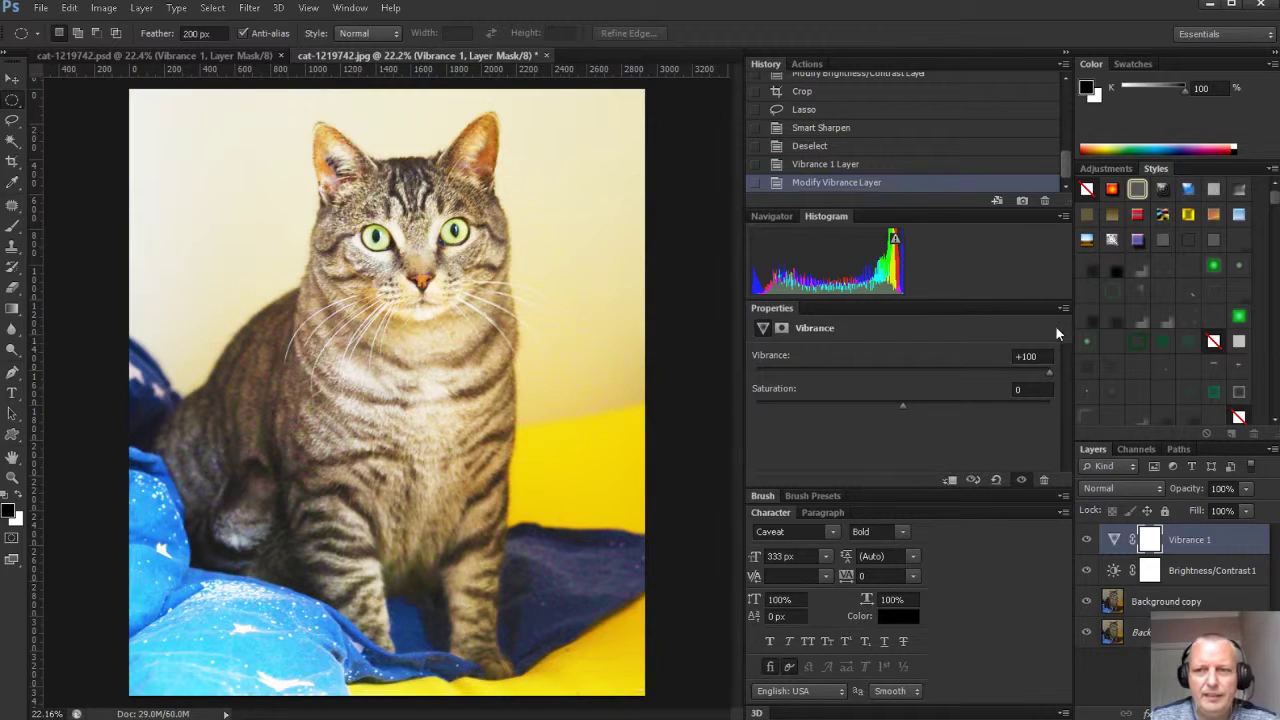
mouse_move(1049, 373)
mouse_down()
mouse_move(984, 373)
mouse_move(1027, 370)
mouse_up()
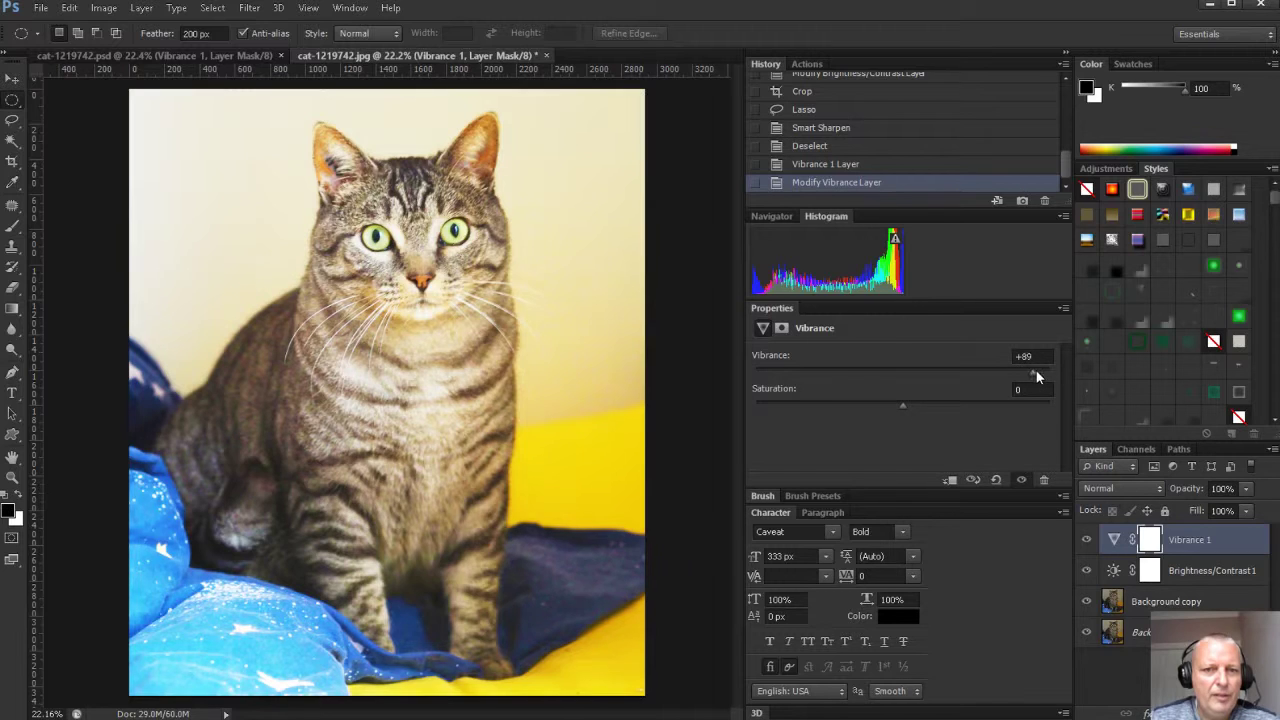
drag(1036, 370, 1032, 371)
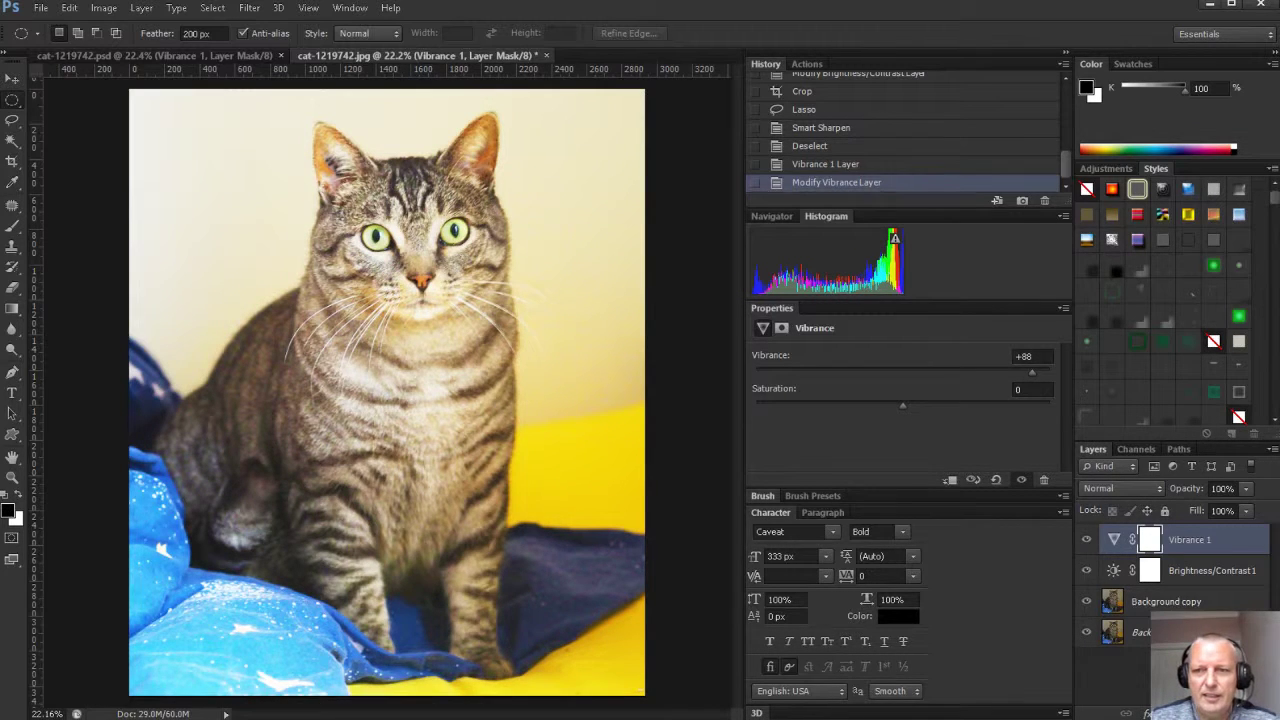
mouse_move(1031, 371)
mouse_down()
mouse_move(947, 373)
mouse_move(1047, 362)
mouse_up()
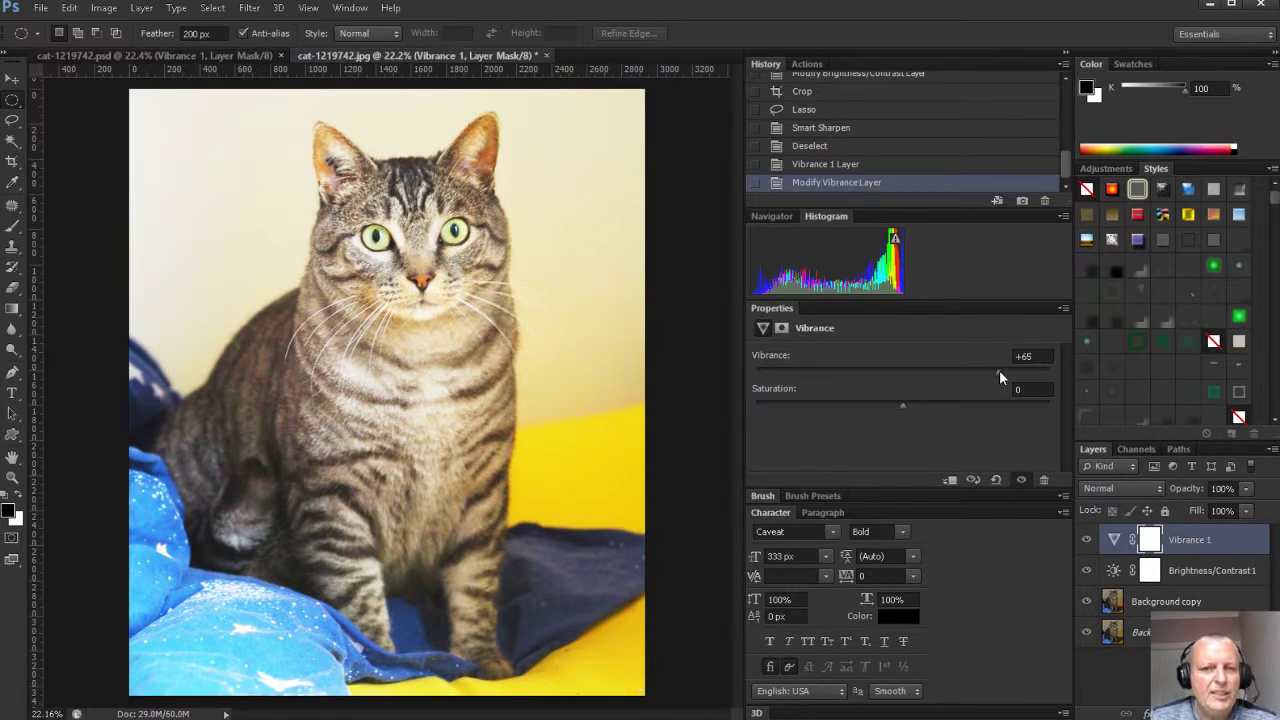
mouse_move(999, 373)
mouse_down()
mouse_move(1028, 371)
mouse_move(1014, 371)
mouse_up()
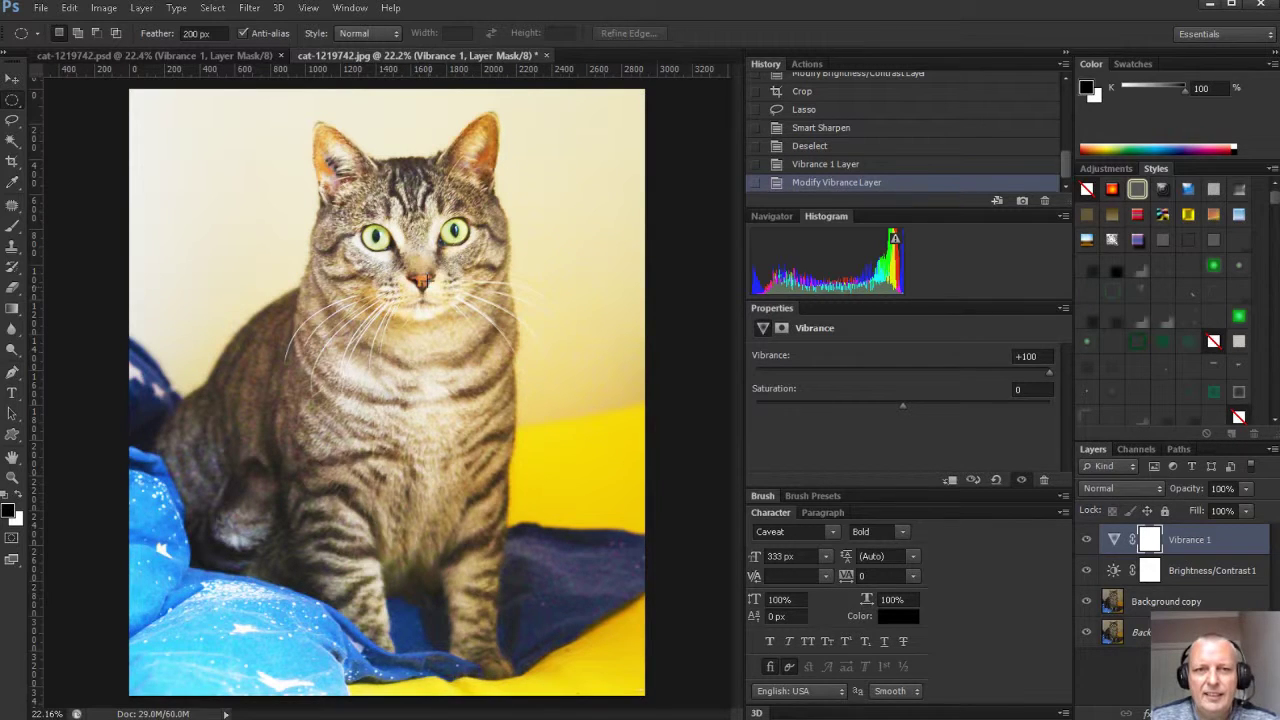
drag(1050, 370, 1019, 373)
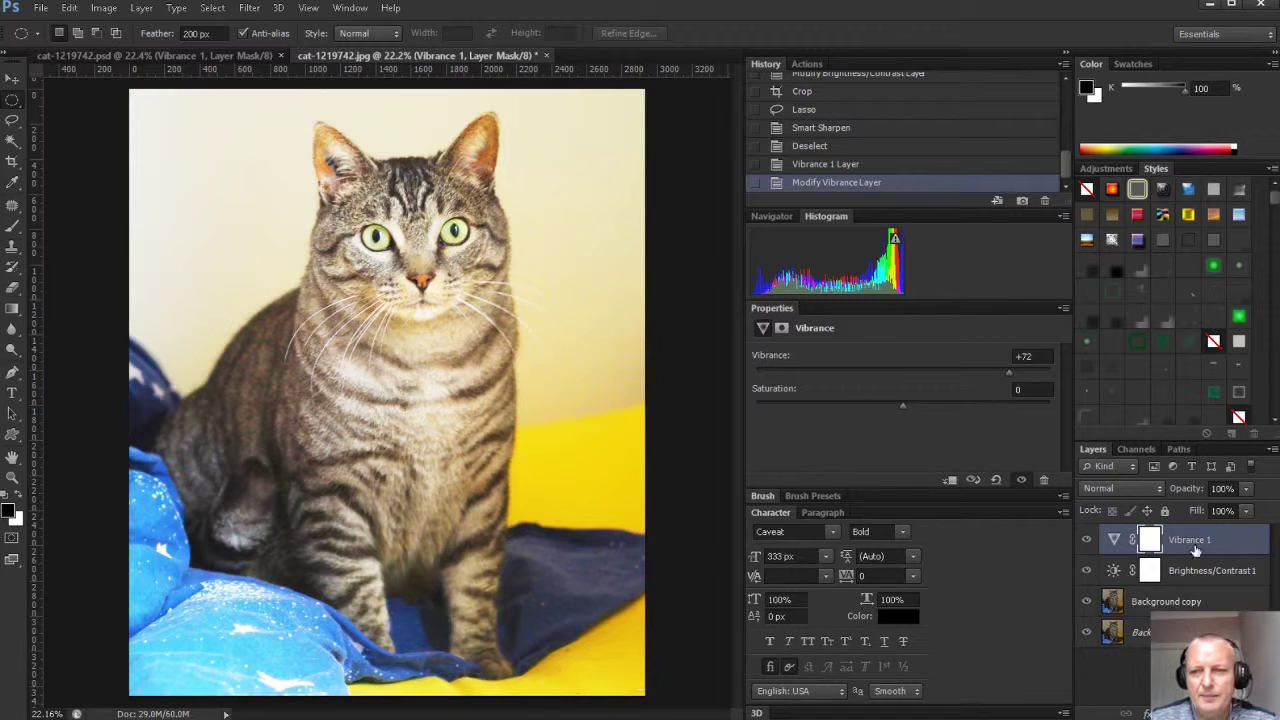
- Paint black on the Vibrance layer mask over the cat's ears and chest and the surrounding blankets with a soft 360 px brush at 40% opacity
click(1149, 543)
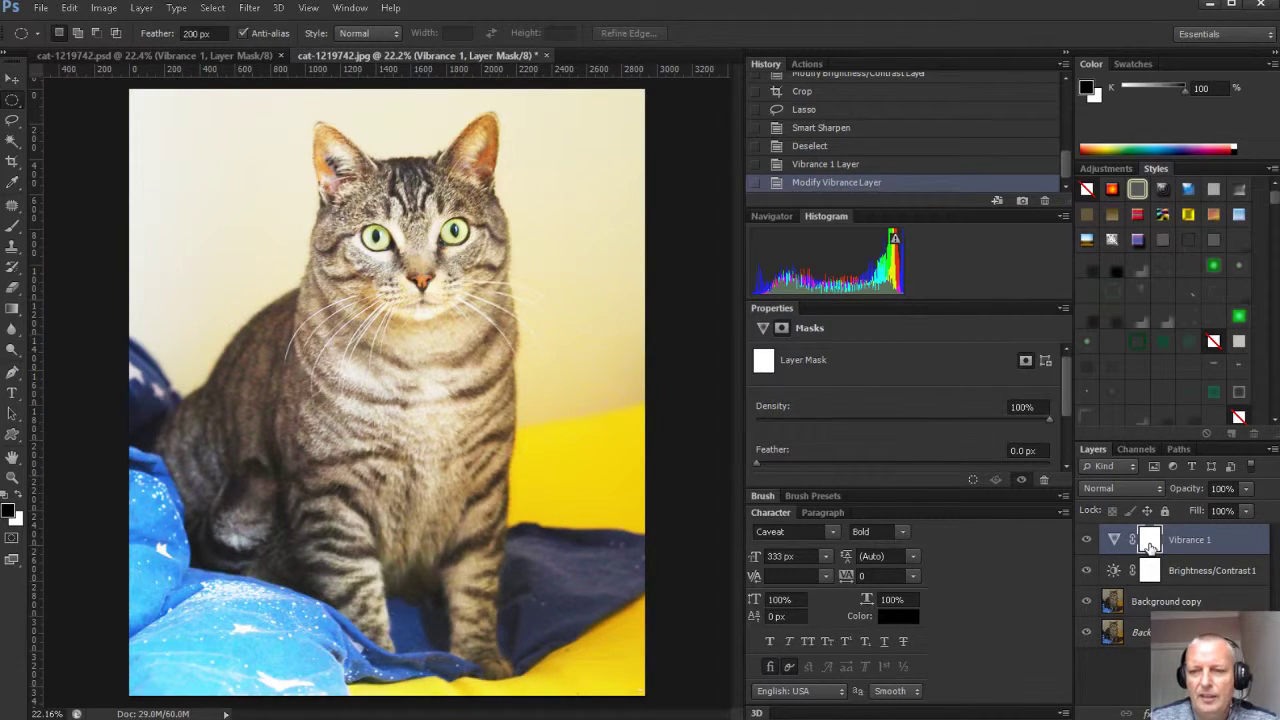
click(12, 226)
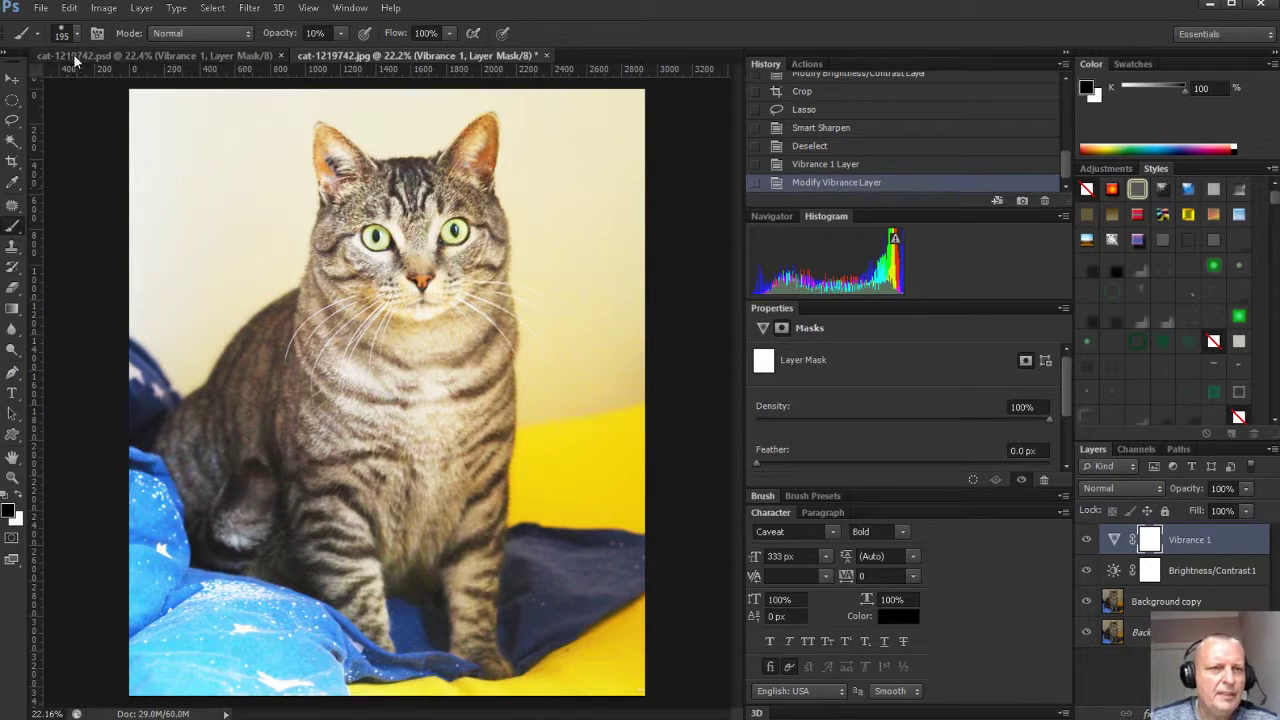
click(75, 34)
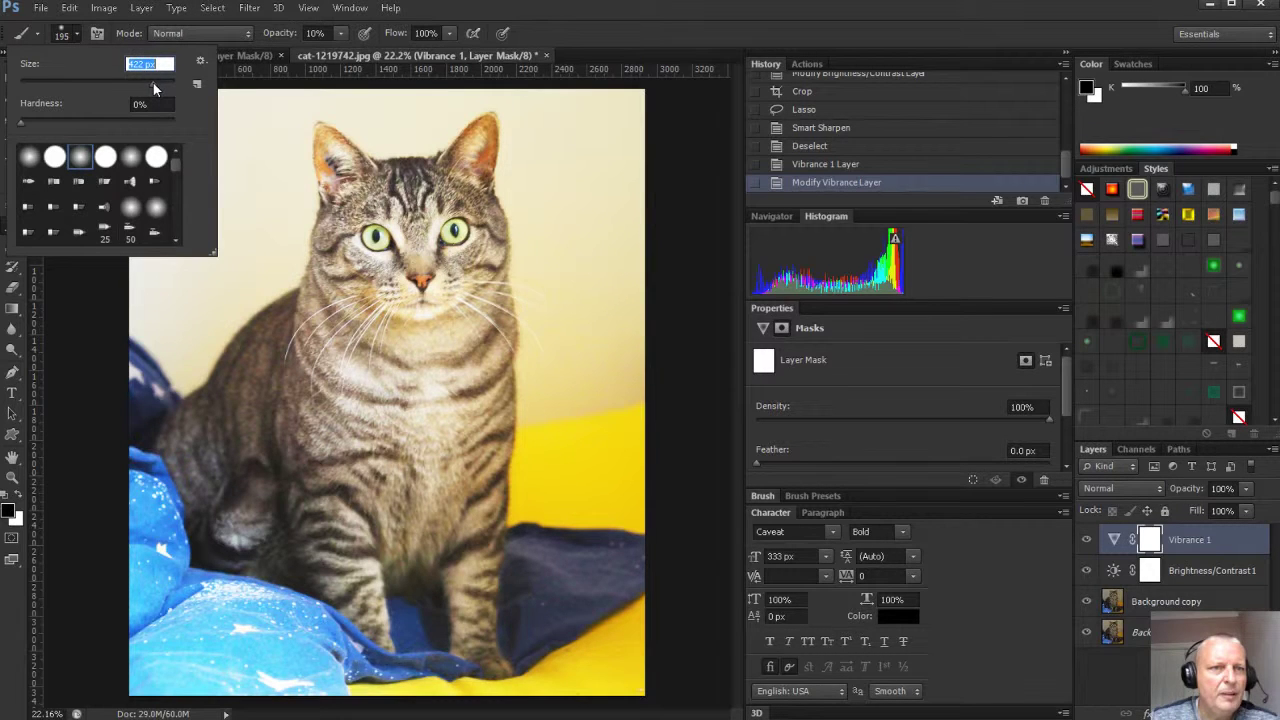
click(491, 6)
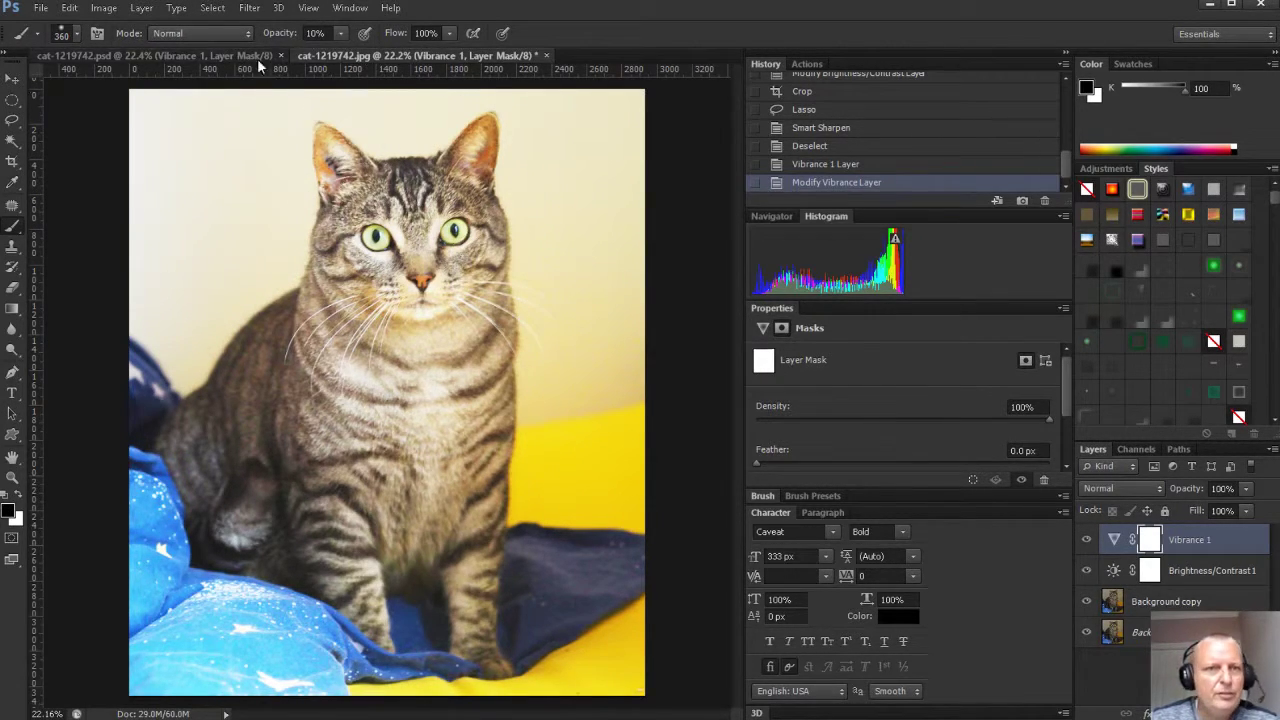
click(316, 33)
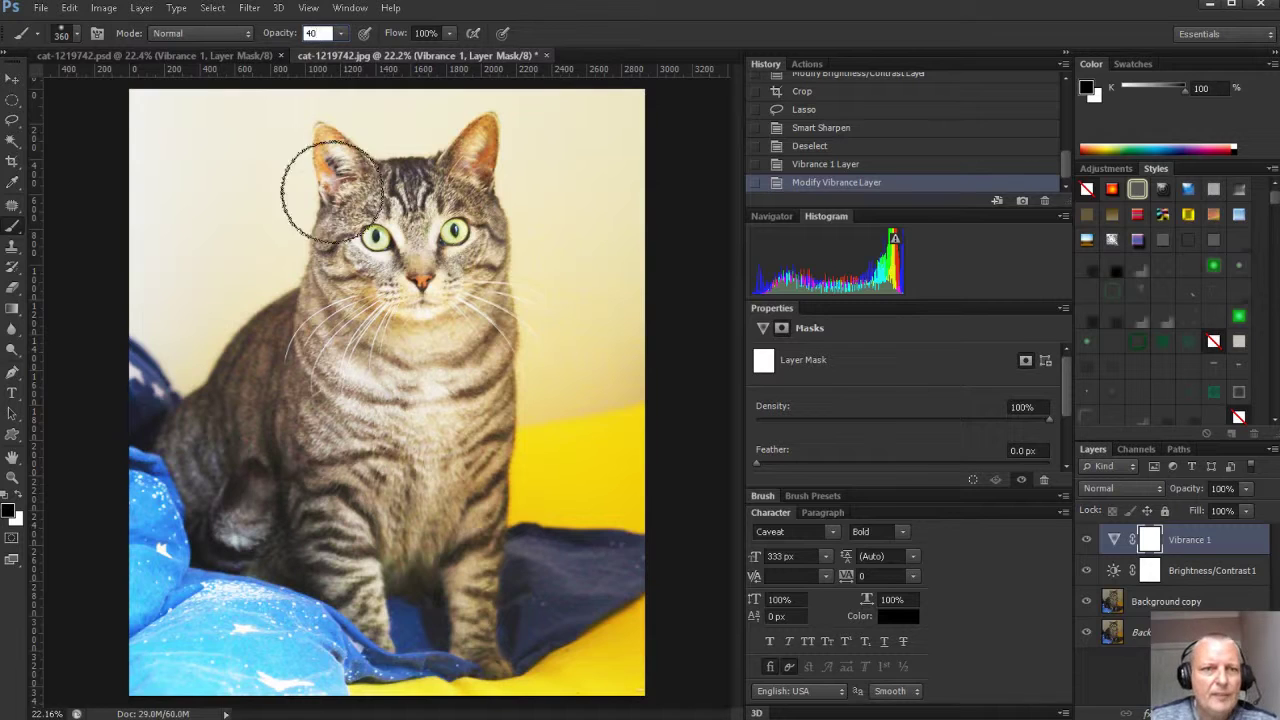
mouse_move(330, 193)
mouse_down()
mouse_move(338, 143)
mouse_move(272, 194)
mouse_up()
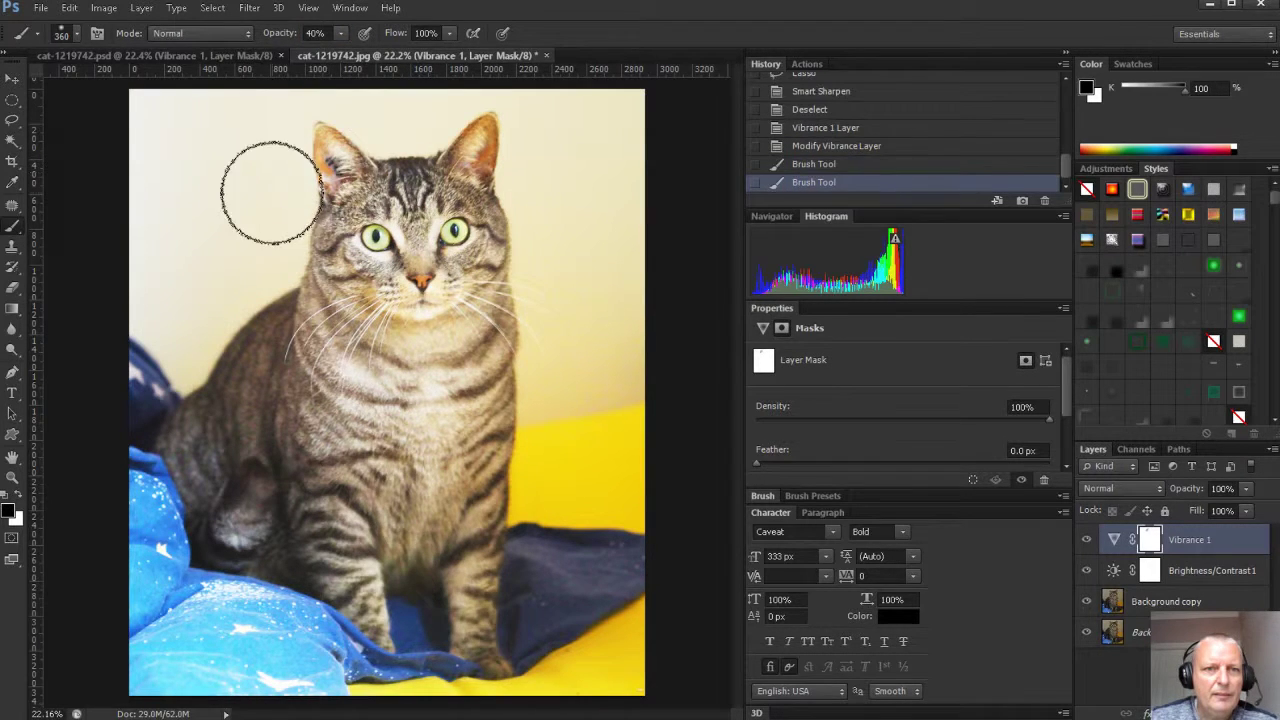
mouse_move(432, 154)
mouse_down()
mouse_move(527, 162)
mouse_move(467, 123)
mouse_move(527, 152)
mouse_move(471, 140)
mouse_up()
drag(471, 142, 545, 172)
mouse_move(382, 378)
mouse_down()
mouse_move(357, 322)
mouse_move(457, 318)
mouse_move(321, 314)
mouse_move(347, 306)
mouse_move(361, 318)
mouse_move(356, 301)
mouse_move(360, 318)
mouse_move(315, 289)
mouse_move(445, 339)
mouse_up()
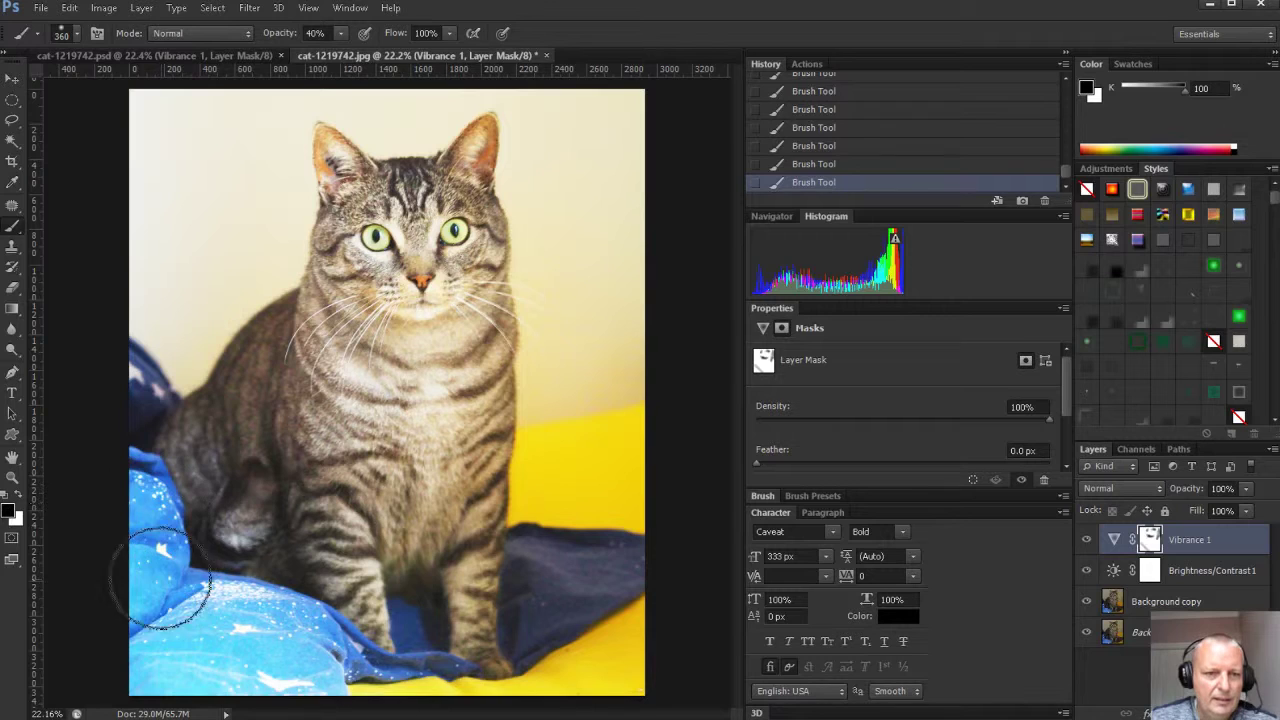
mouse_move(672, 540)
mouse_down()
mouse_move(515, 482)
mouse_move(583, 427)
mouse_move(693, 418)
mouse_up()
mouse_move(632, 590)
mouse_down()
mouse_move(609, 671)
mouse_move(572, 633)
mouse_move(339, 686)
mouse_move(384, 653)
mouse_move(548, 618)
mouse_up()
mouse_move(238, 632)
mouse_down()
mouse_move(440, 716)
mouse_move(263, 668)
mouse_up()
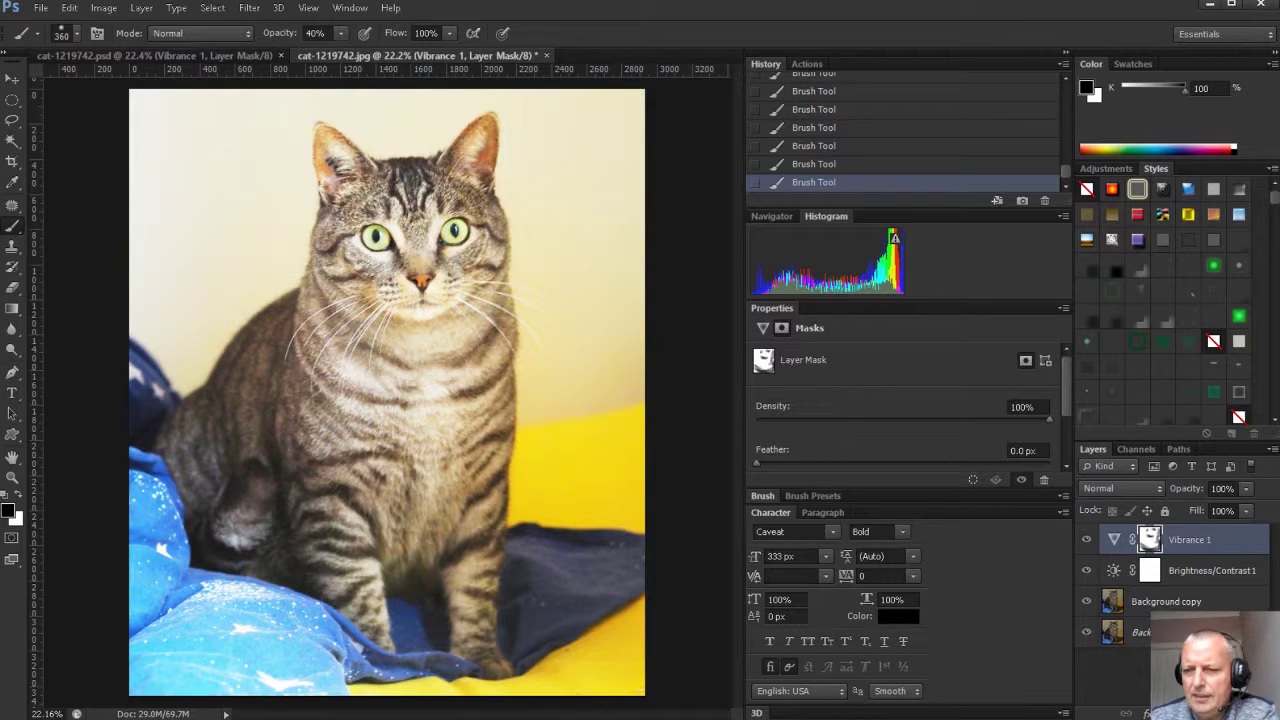
- Draw a large circular selection with a 200 px feather on the Background copy layer, centred between the cat's eyes and enclosing its head and chest
click(1160, 600)
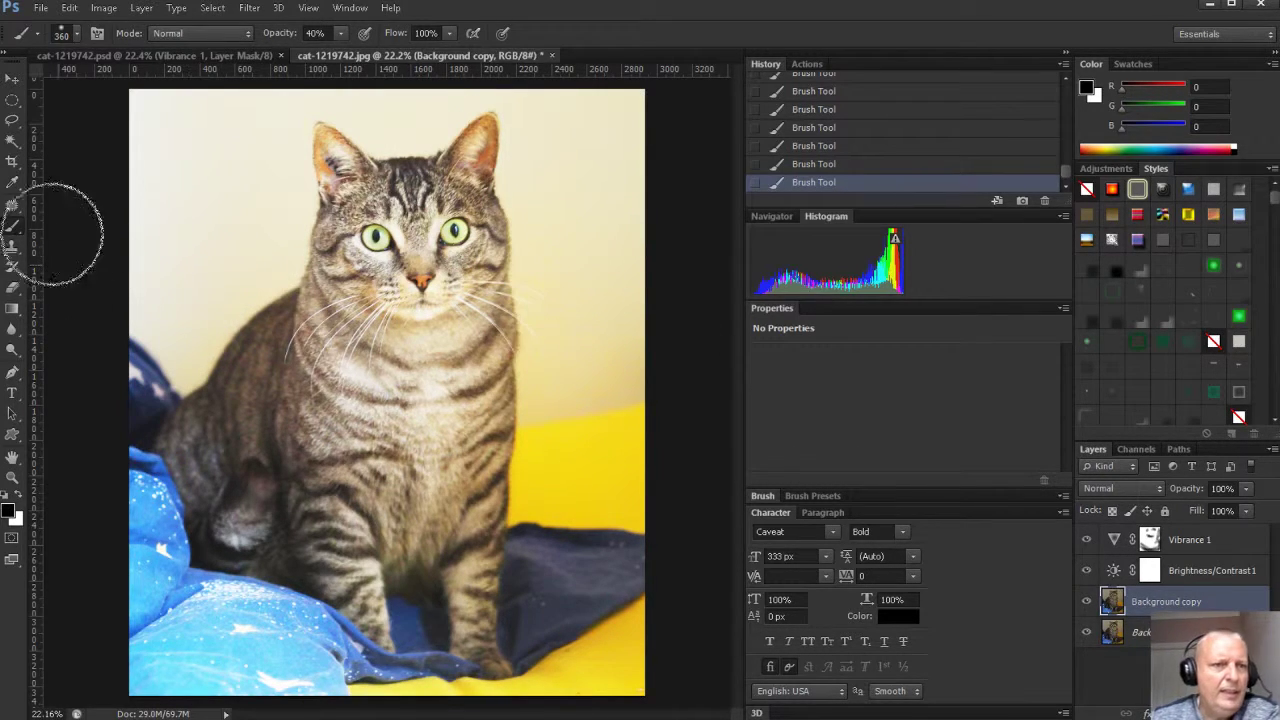
click(13, 101)
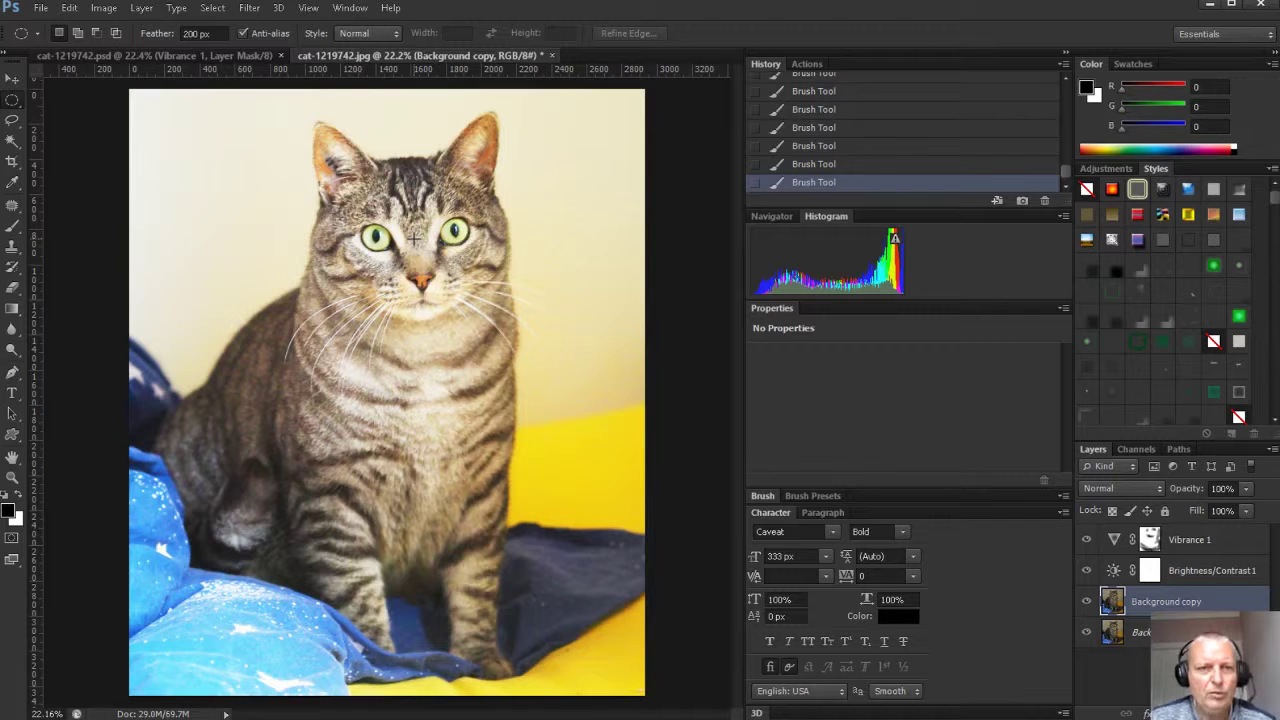
mouse_move(413, 238)
mouse_down()
mouse_move(465, 285)
mouse_move(432, 271)
mouse_move(456, 272)
mouse_move(654, 474)
mouse_move(634, 466)
mouse_up()
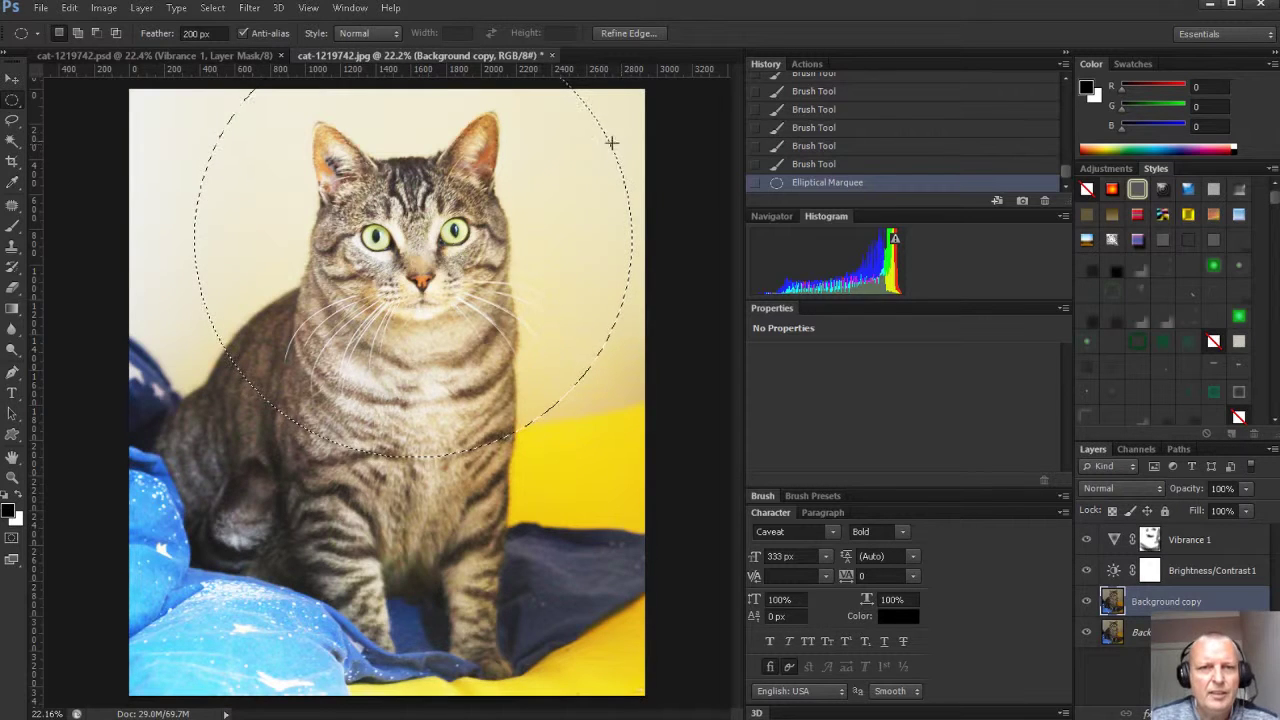
- Invert the circular selection, apply a 772.1 px Gaussian Blur to the area around the cat's head and chest, and deselect
click(218, 9)
click(245, 84)
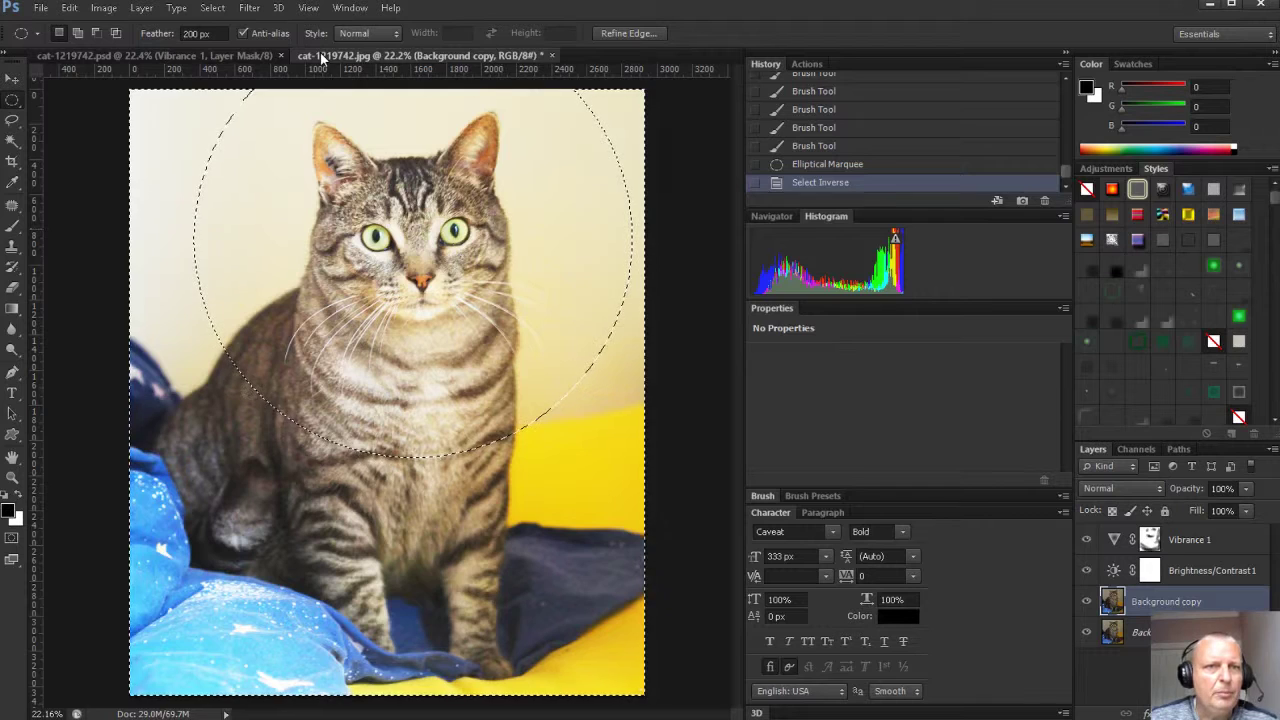
click(250, 8)
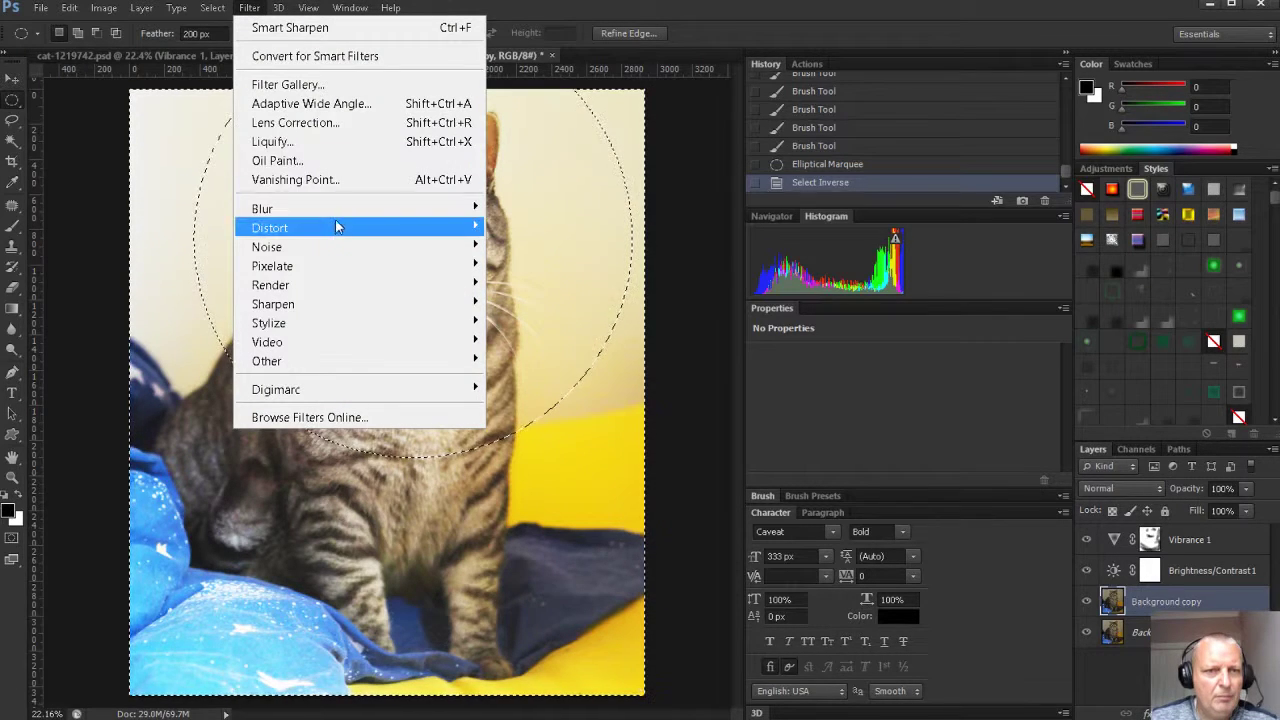
mouse_move(340, 208)
click(540, 351)
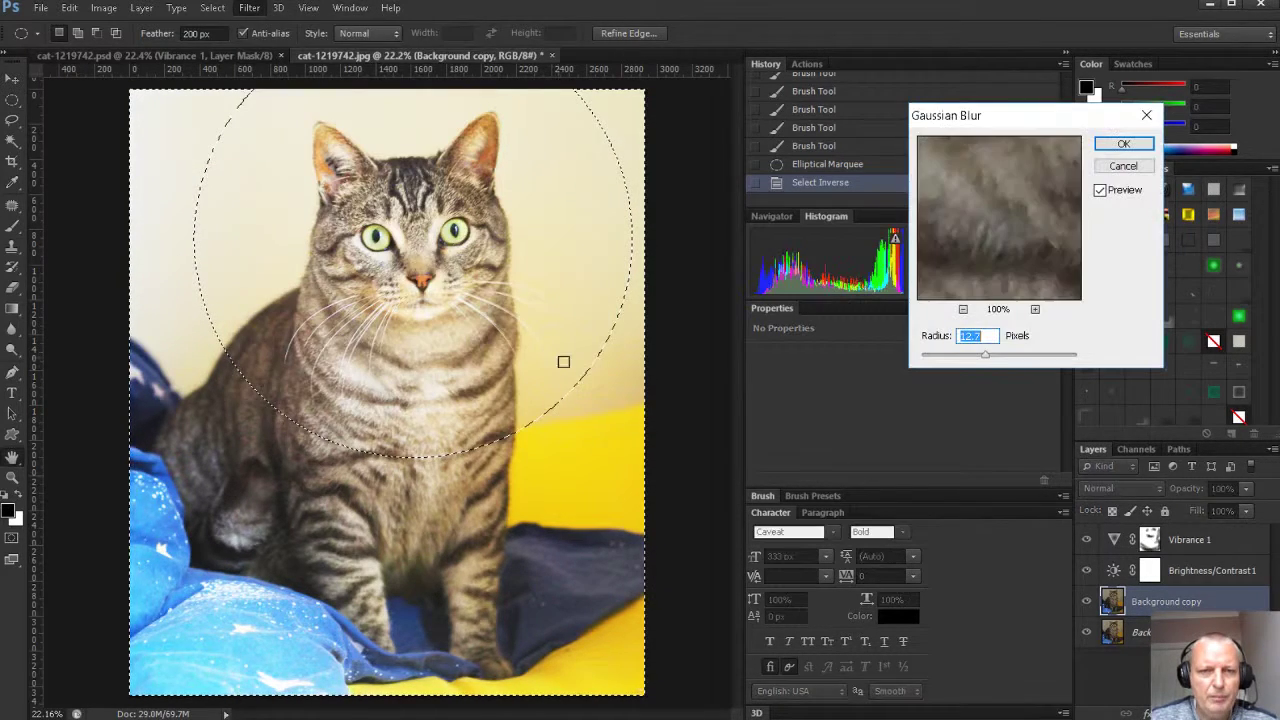
drag(988, 358, 1063, 356)
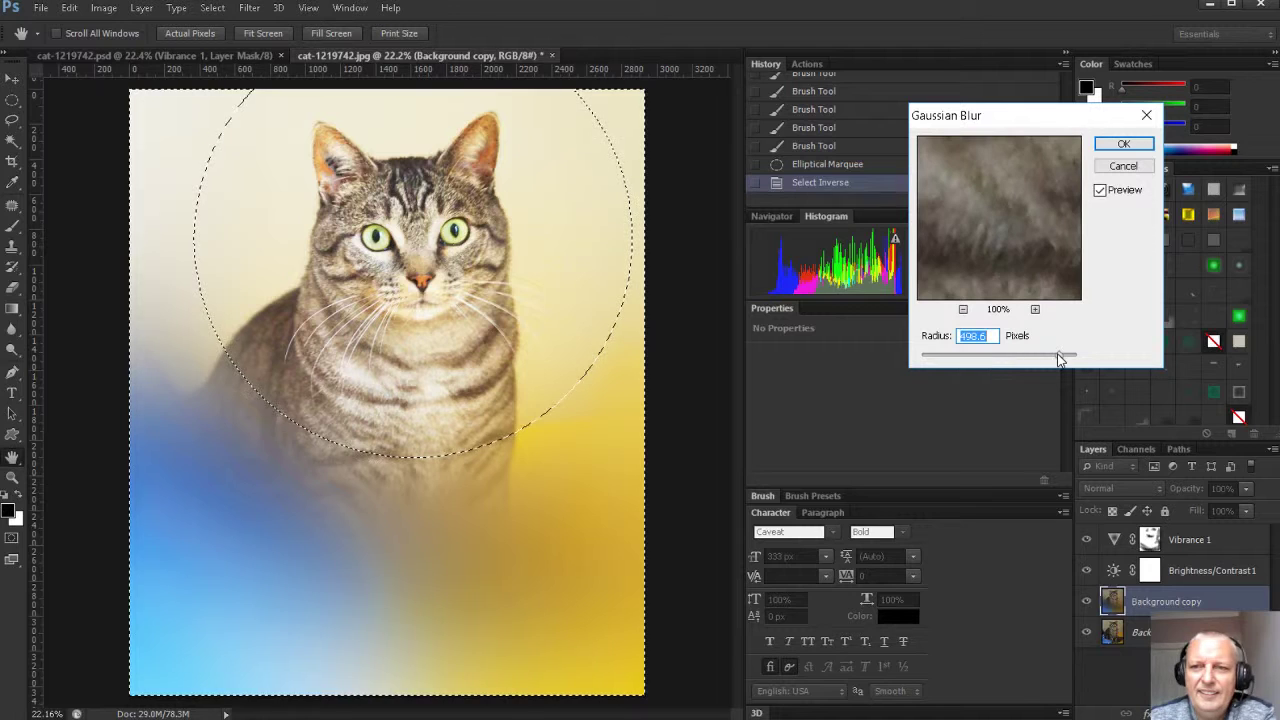
drag(1057, 356, 1070, 358)
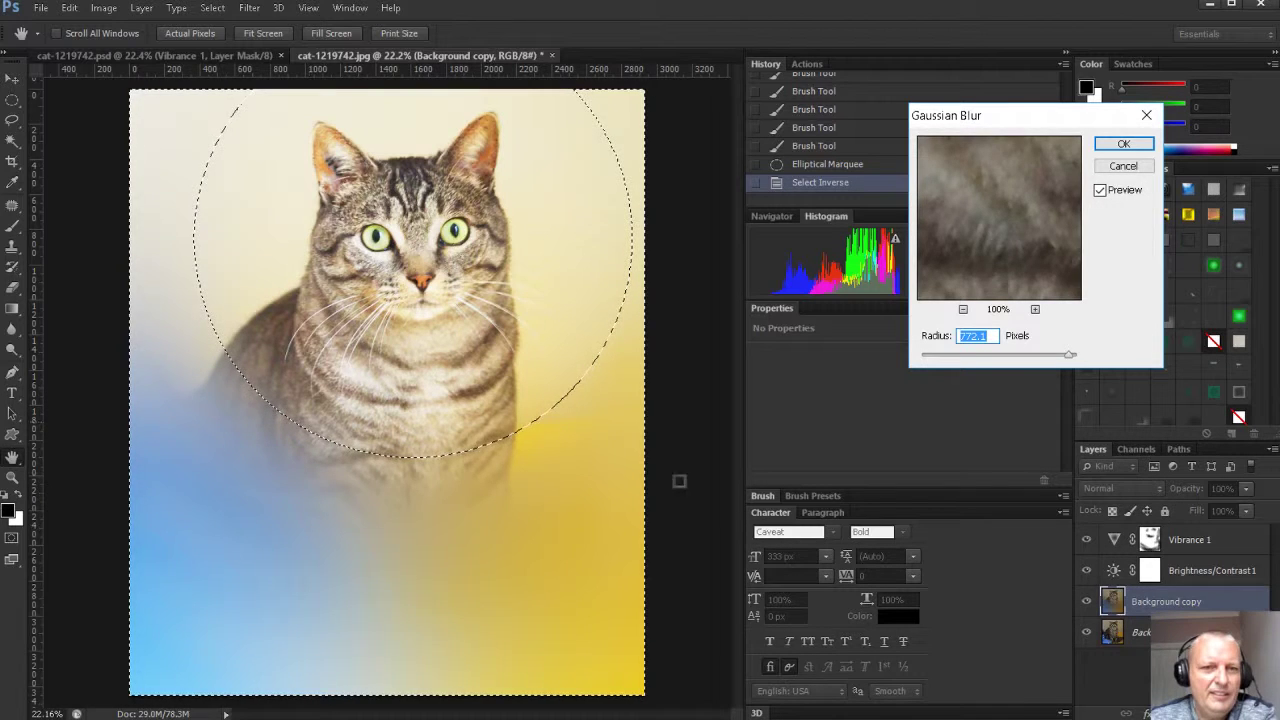
click(1123, 146)
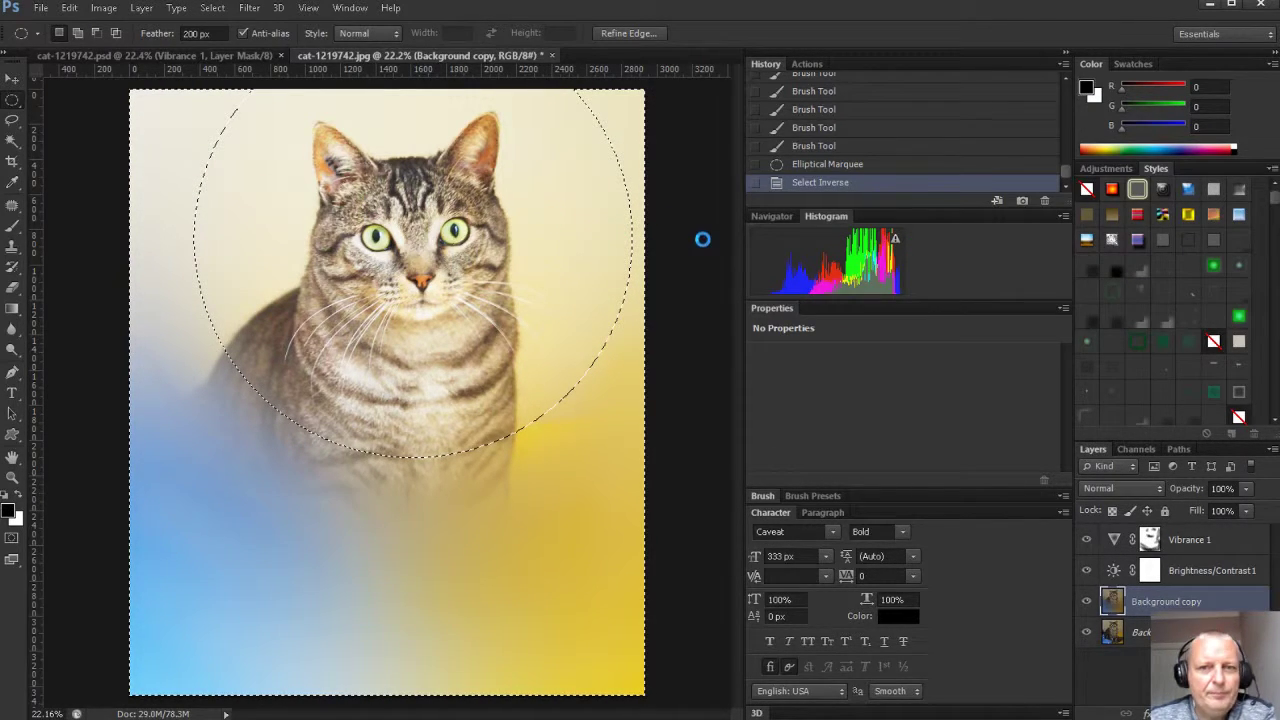
key(ctrl+d)
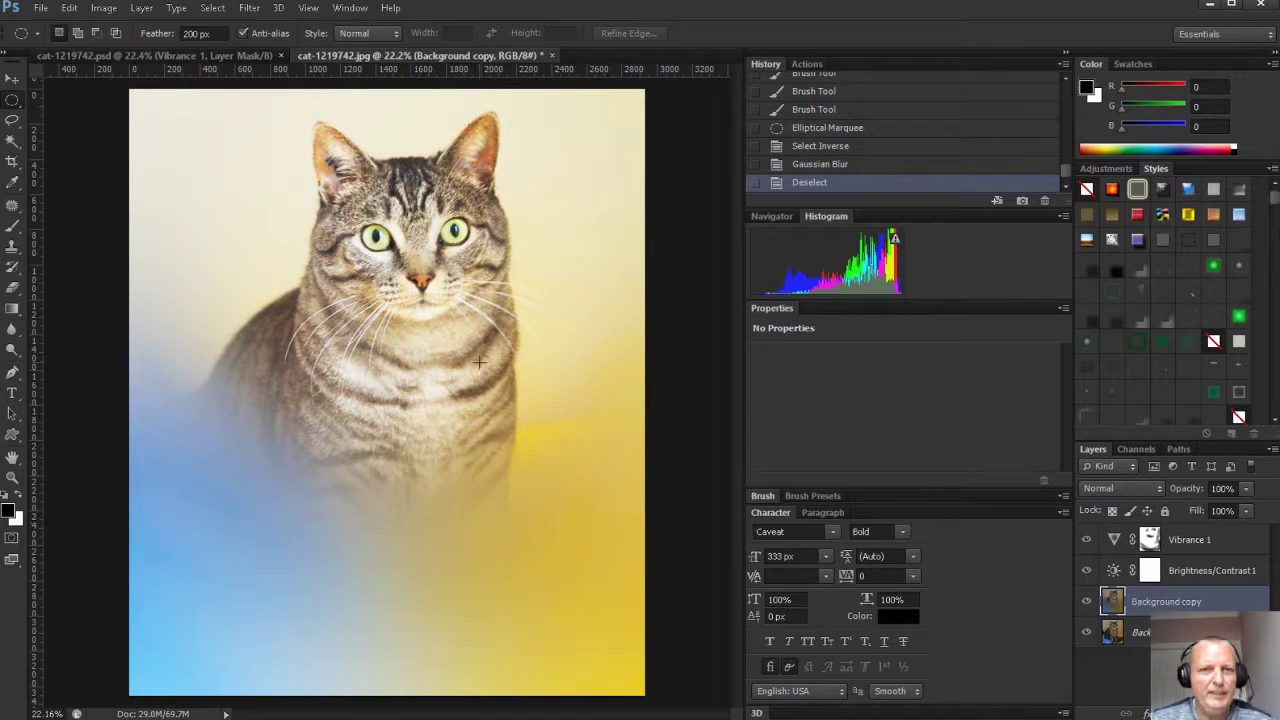
- Save a JPEG copy named cat-1219742-01.jpg in the Downloads folder at Maximum quality 12 with the Baseline ("Standard") format option
click(41, 8)
click(115, 246)
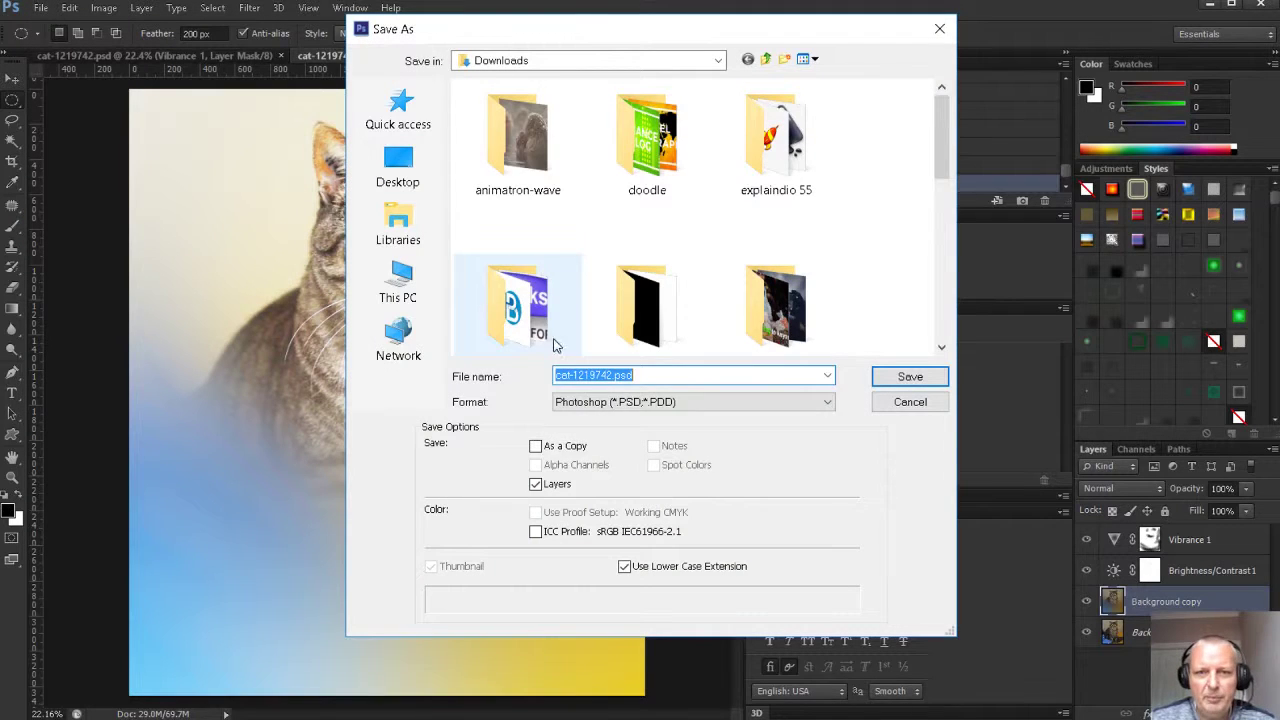
click(612, 375)
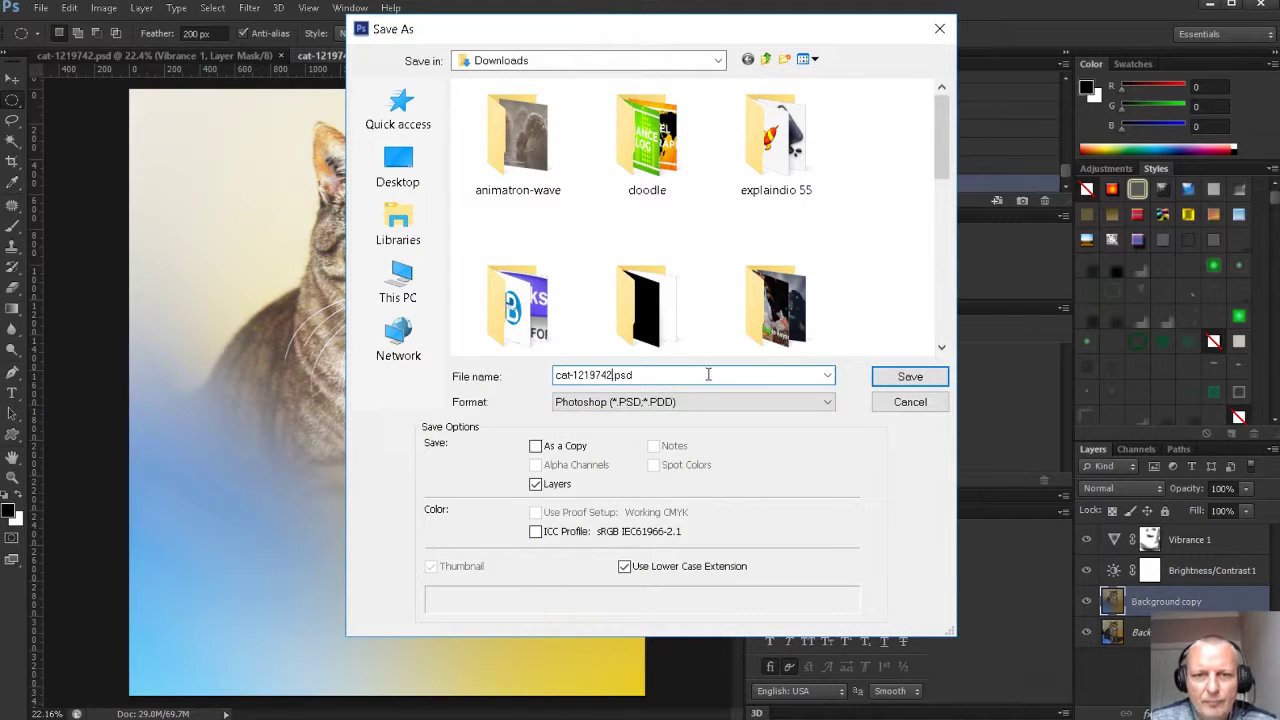
text(-01)
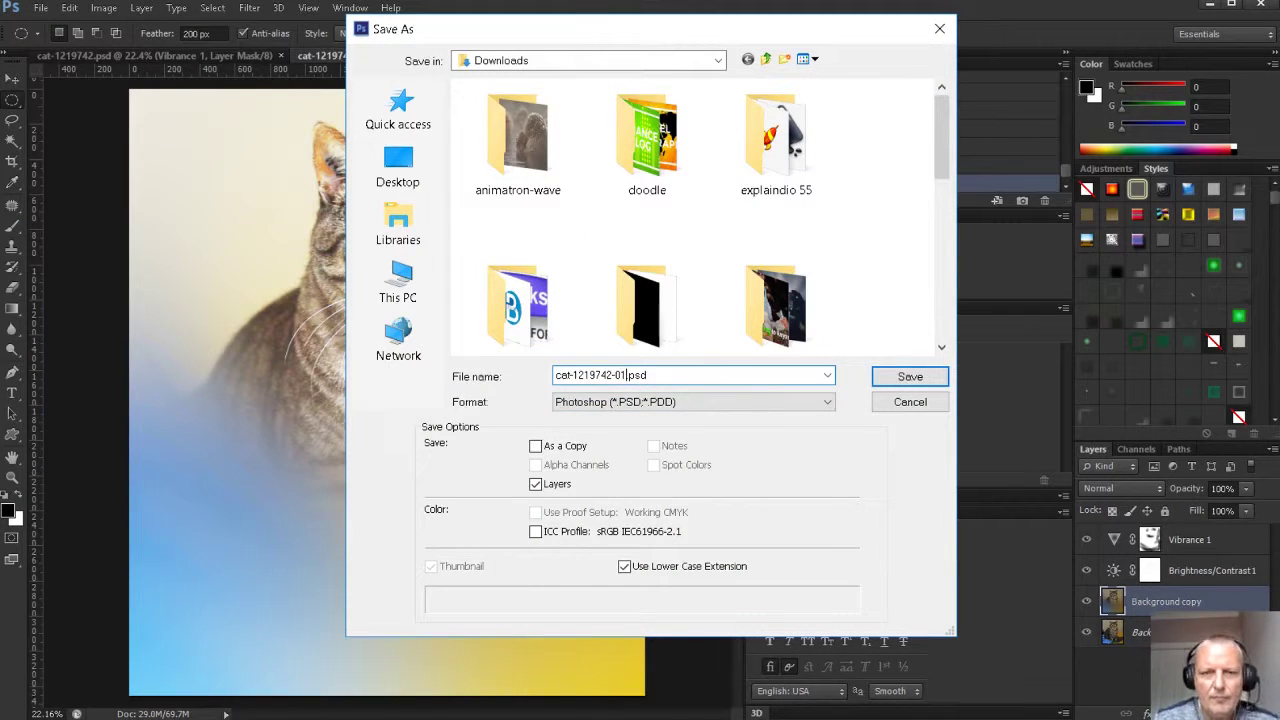
click(590, 405)
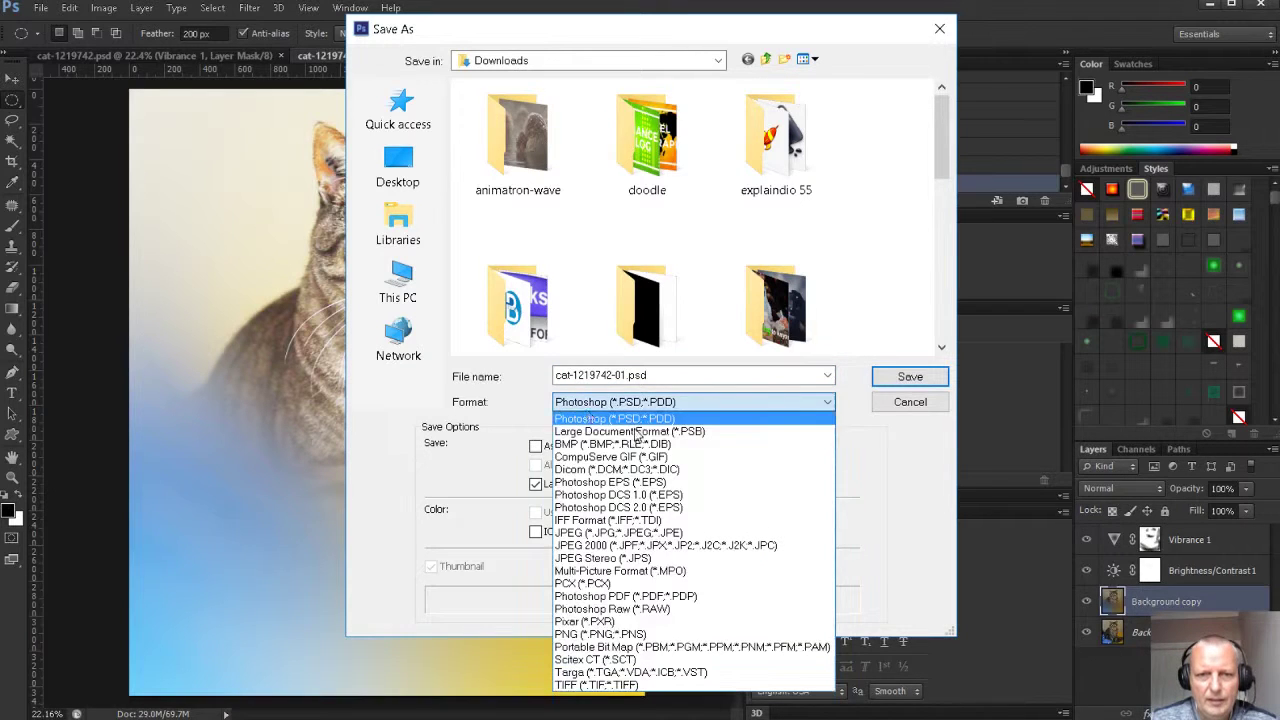
click(677, 534)
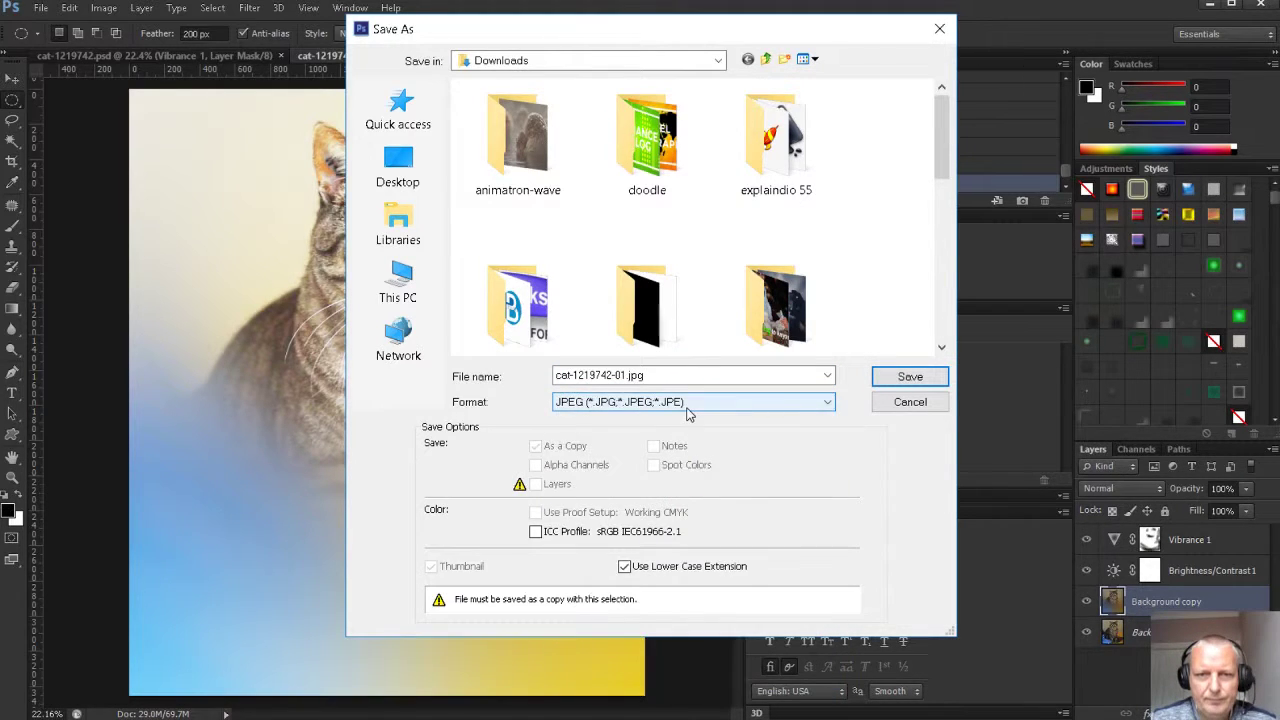
click(884, 376)
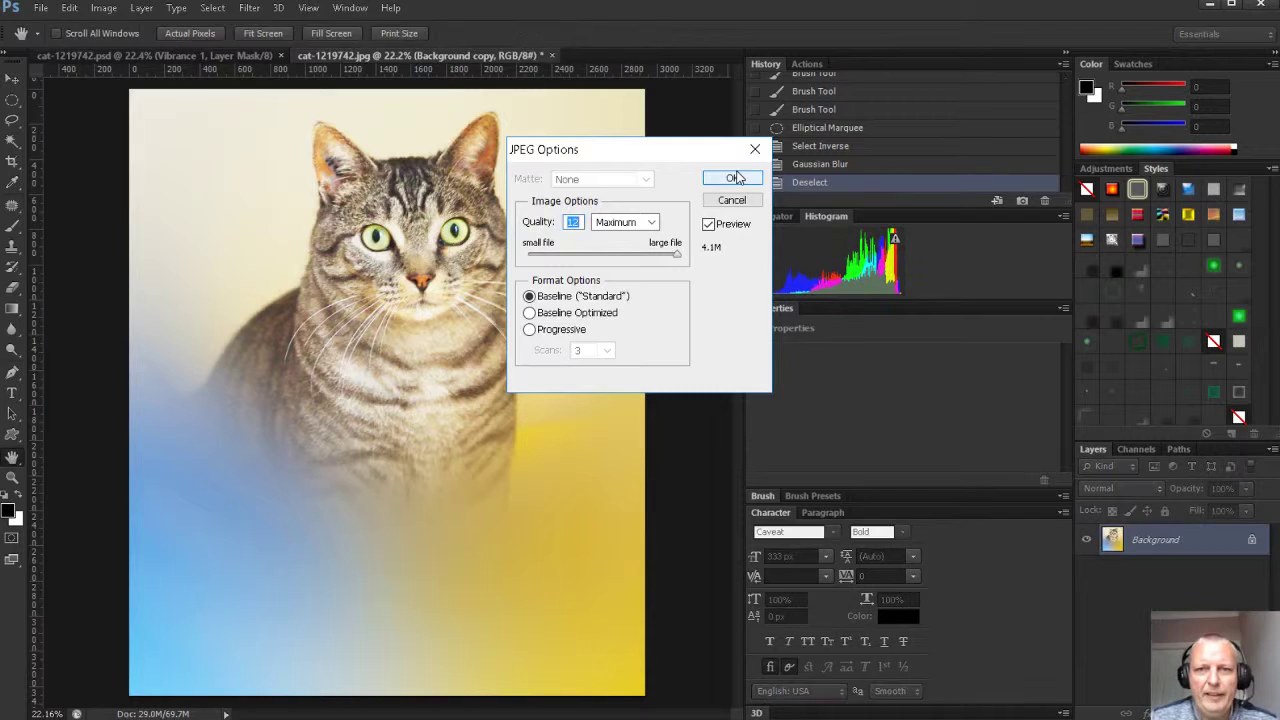
click(732, 177)
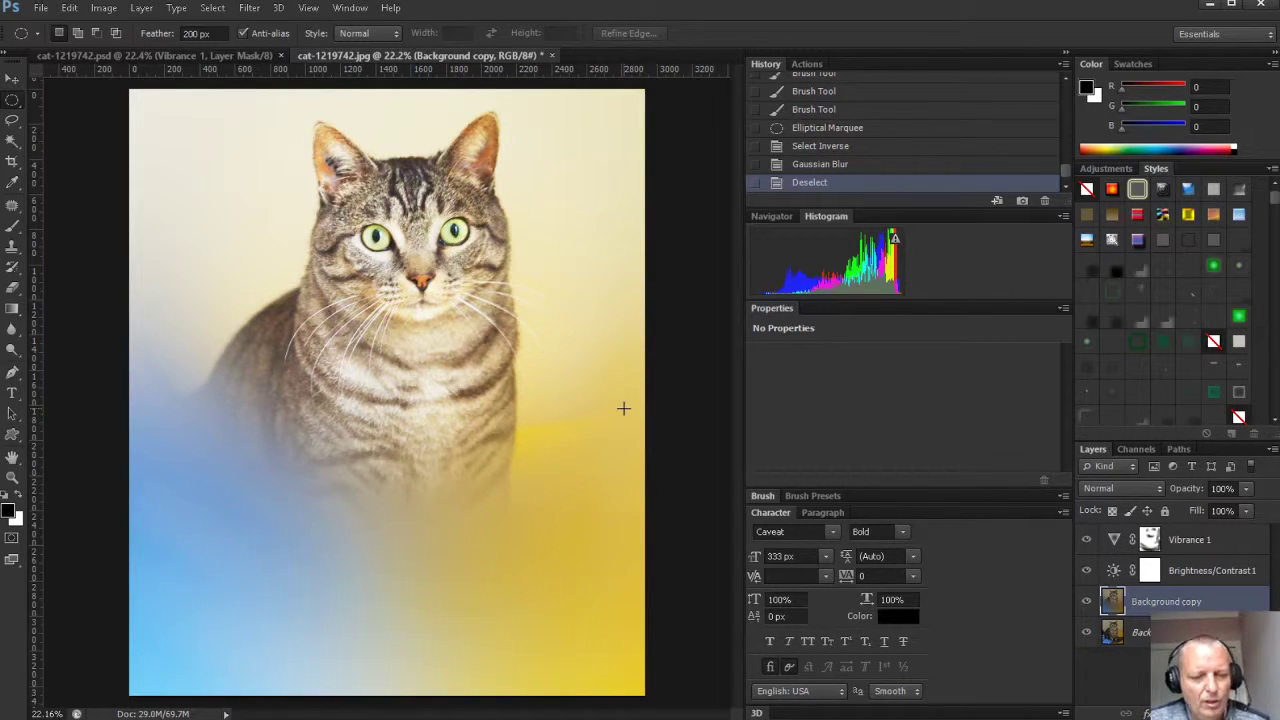
- Undo the deselection and heavy blur, and blur the area outside the circle with a 27.8 px Gaussian Blur instead, clearing the selection
key(ctrl+alt+z)
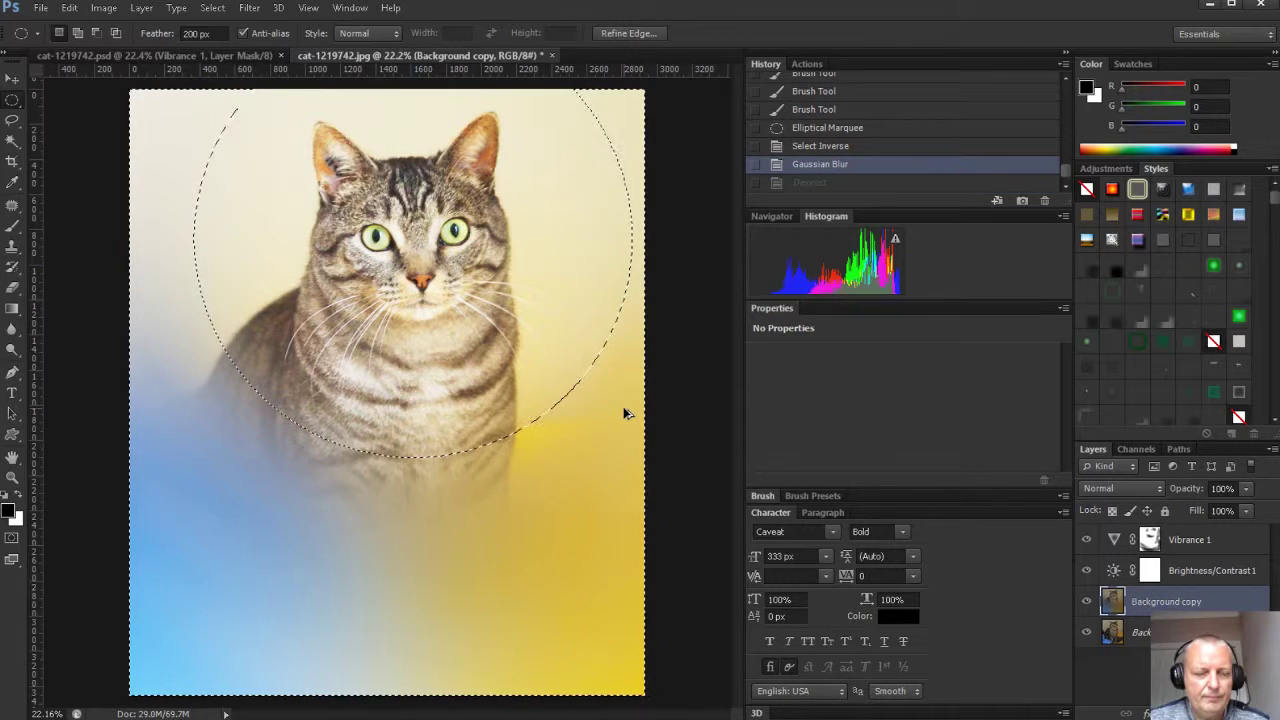
key(ctrl+alt+z)
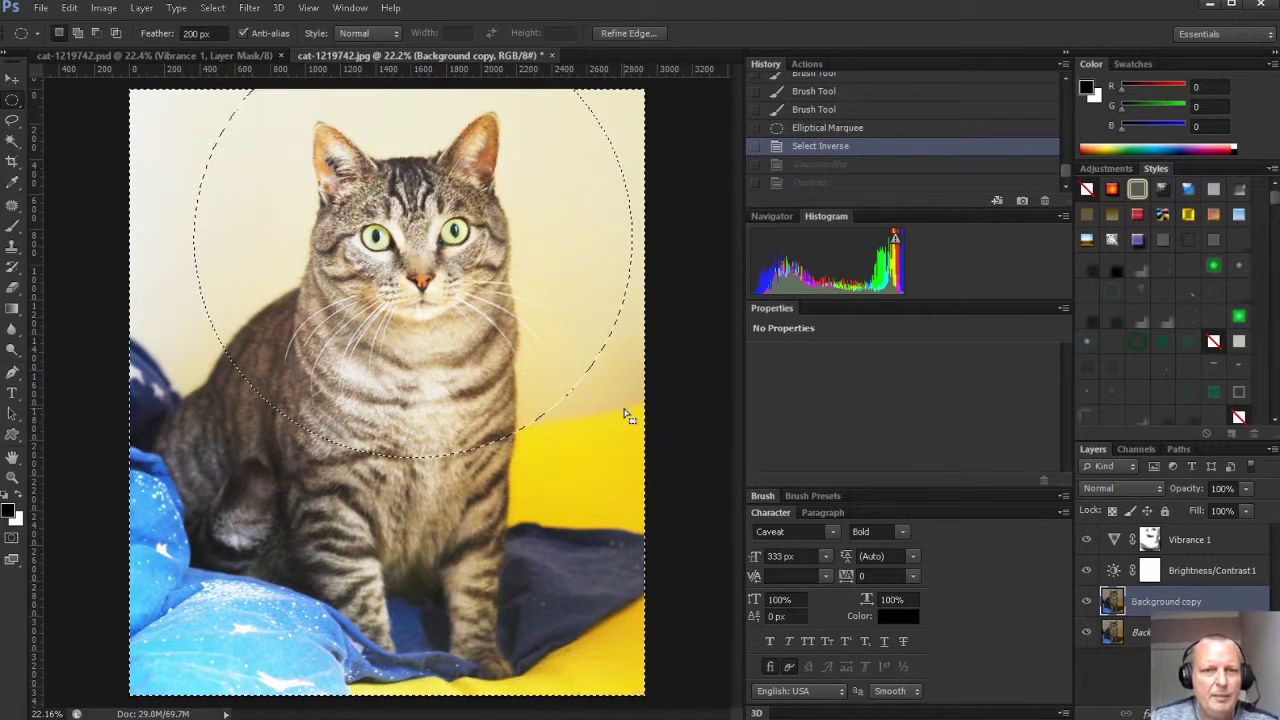
click(248, 9)
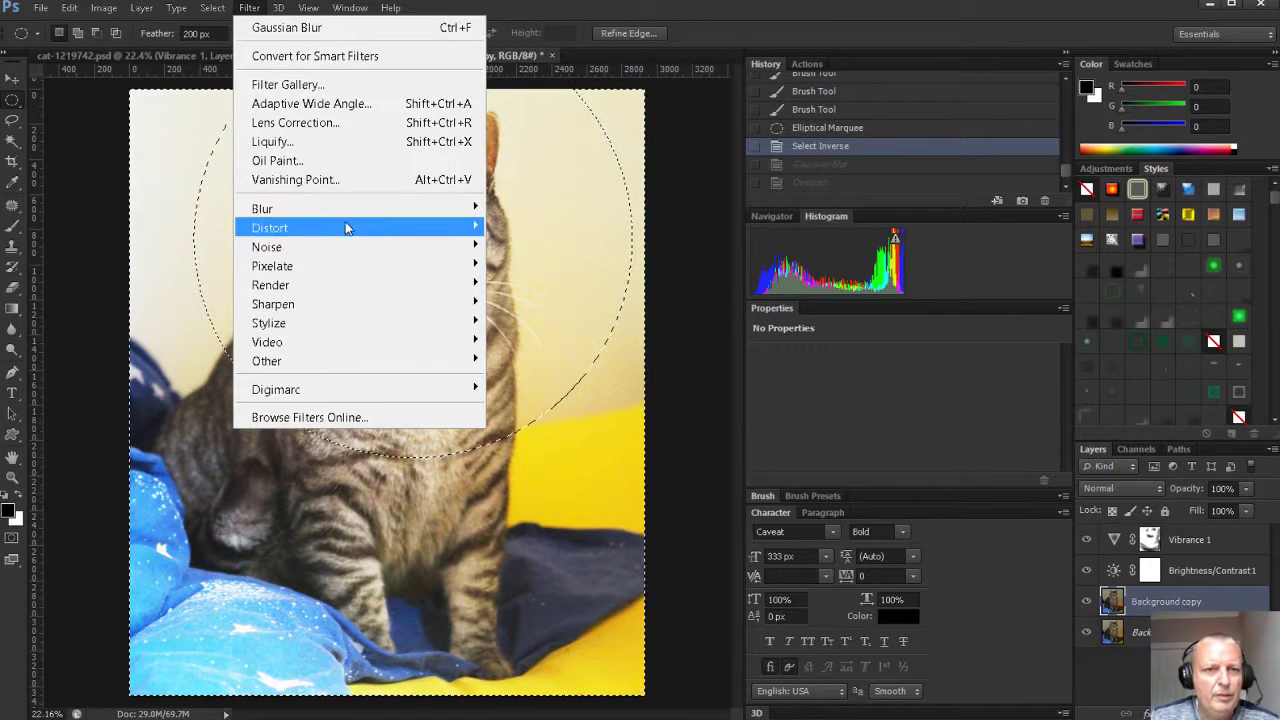
mouse_move(346, 211)
click(541, 352)
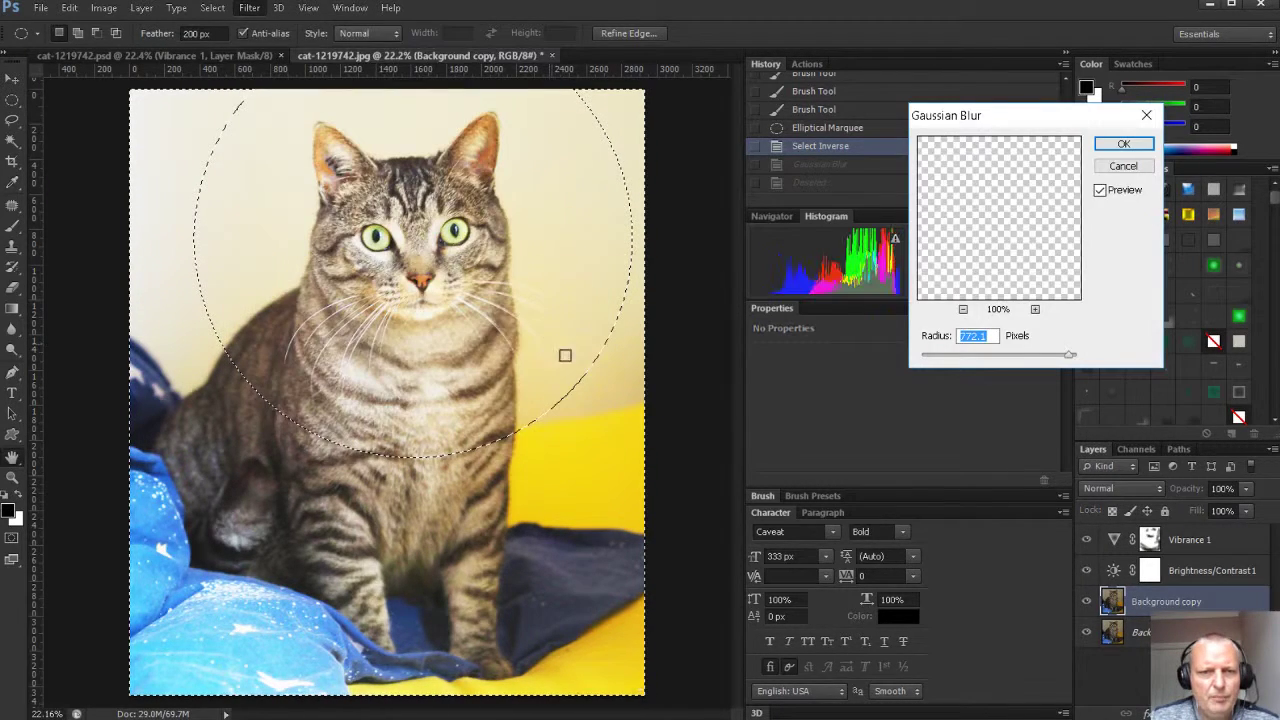
drag(940, 356, 994, 353)
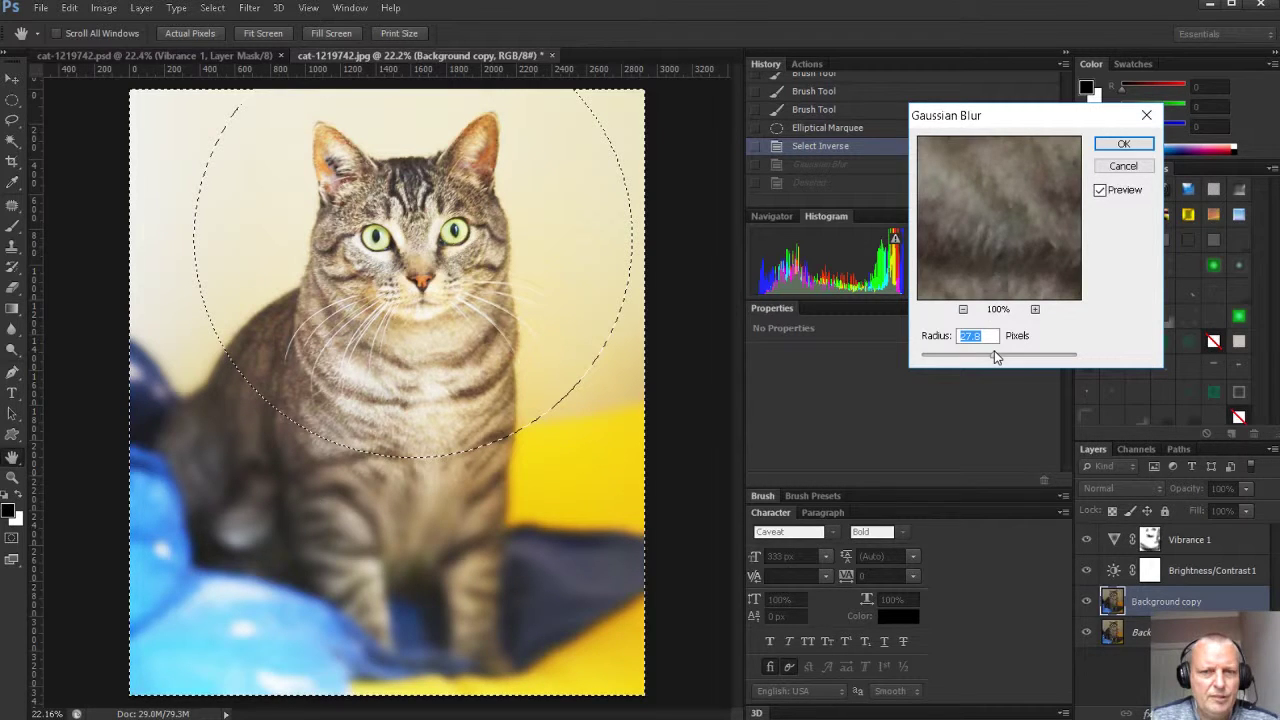
click(1124, 144)
key(ctrl+h)
key(ctrl+d)
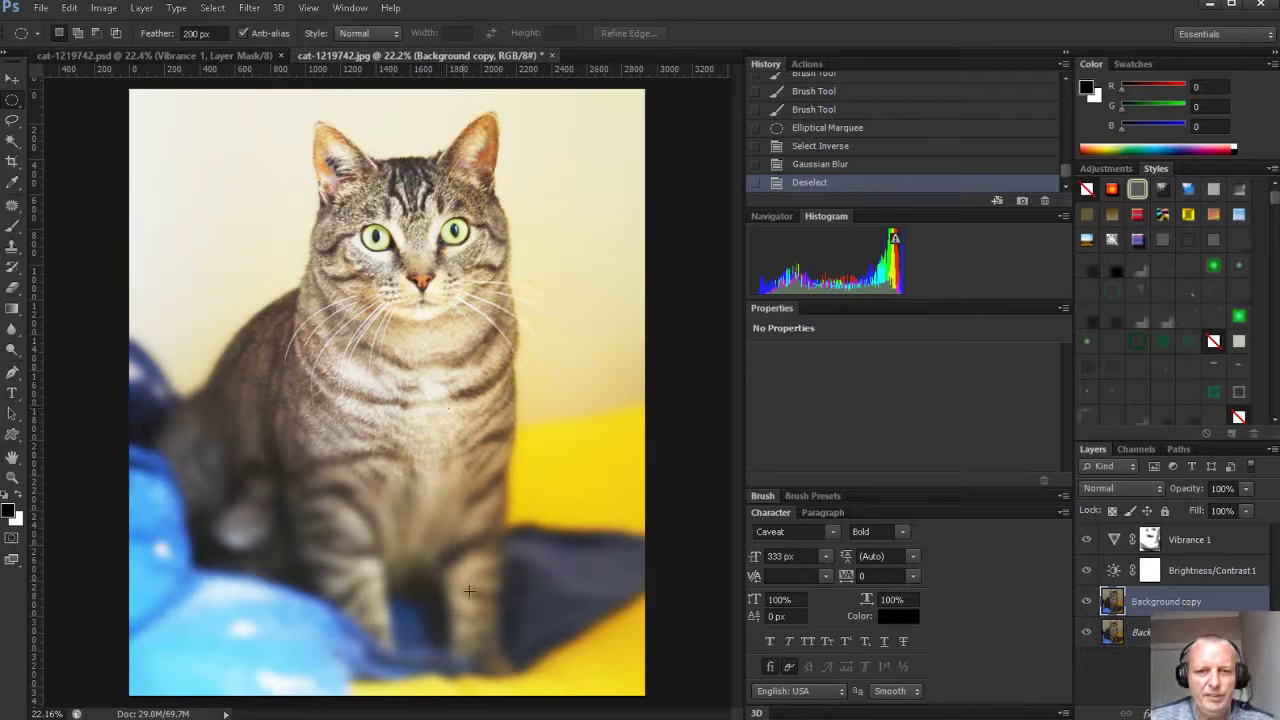
- Crop the photo to a nearly square frame, cutting off the cat's paws and trimming both sides slightly
click(12, 161)
drag(388, 693, 416, 617)
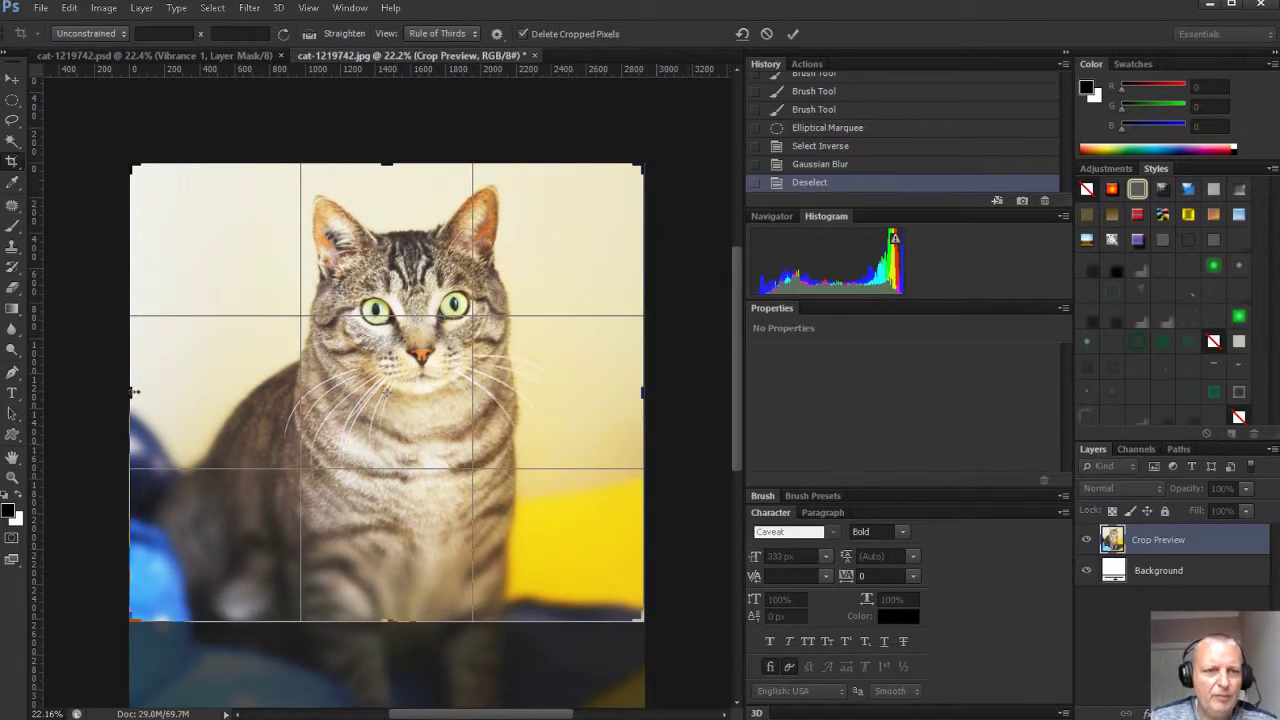
drag(134, 391, 142, 392)
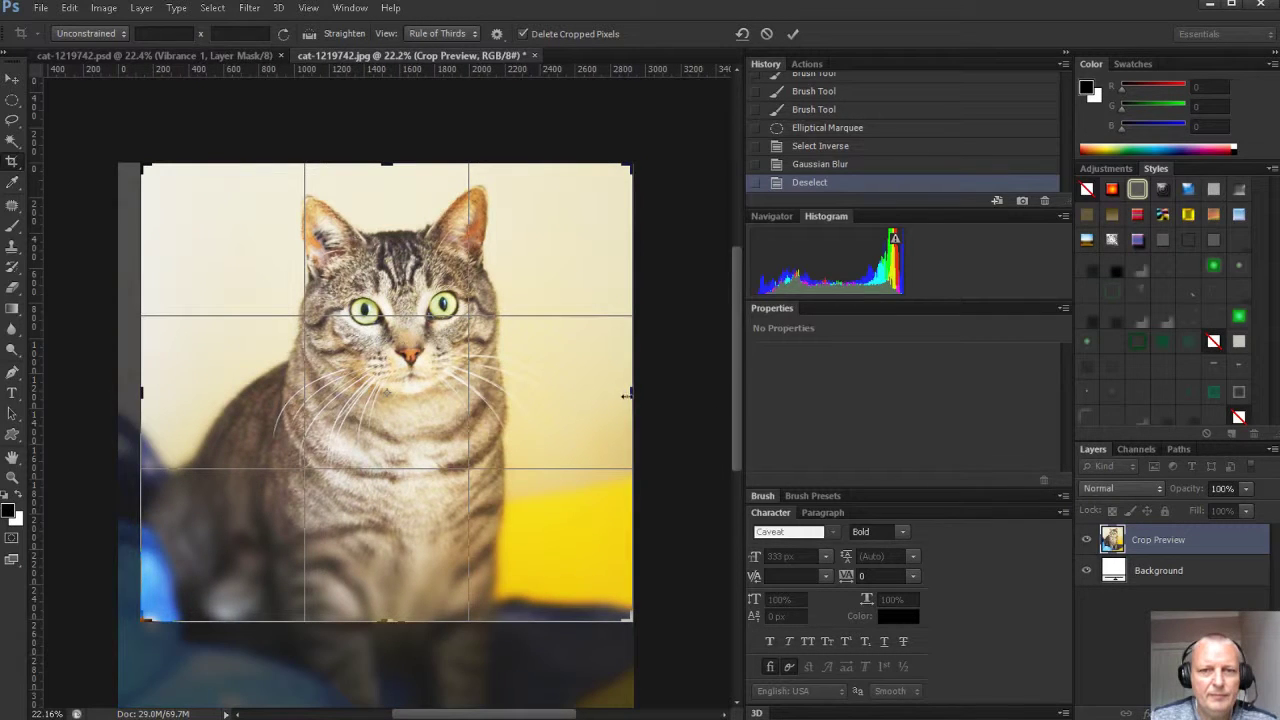
drag(628, 395, 625, 393)
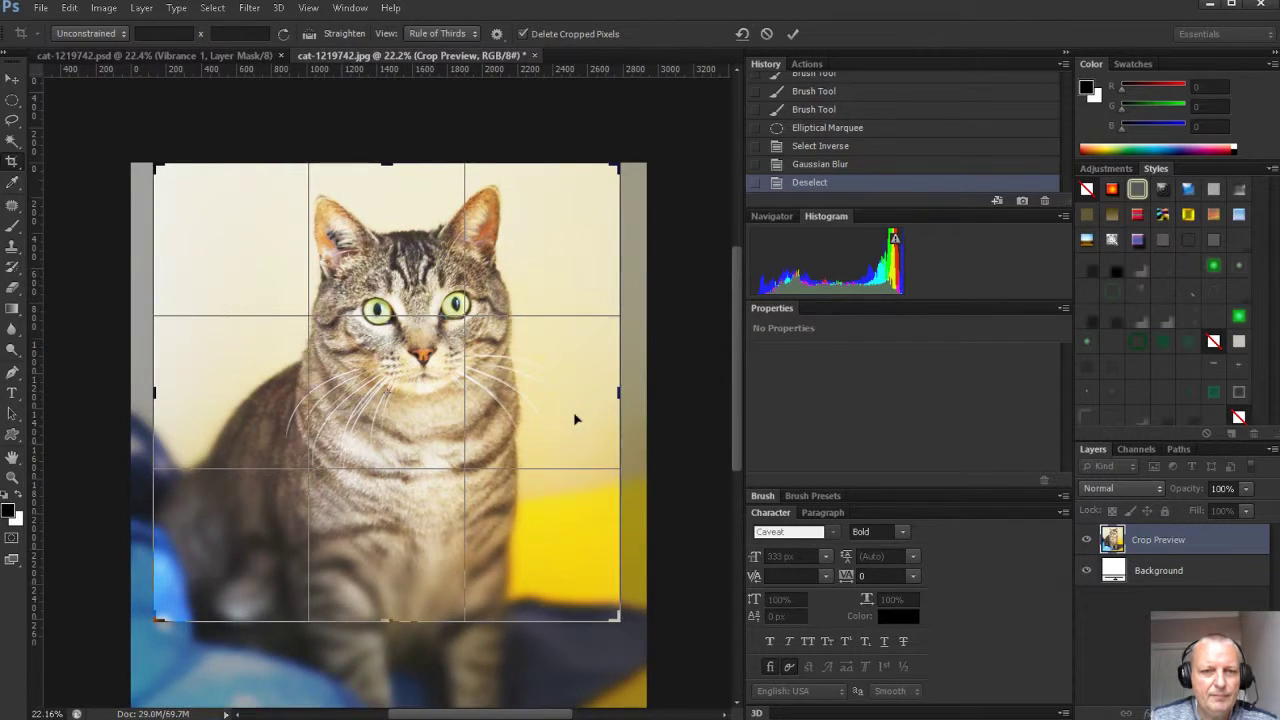
key(Return)
click(12, 101)
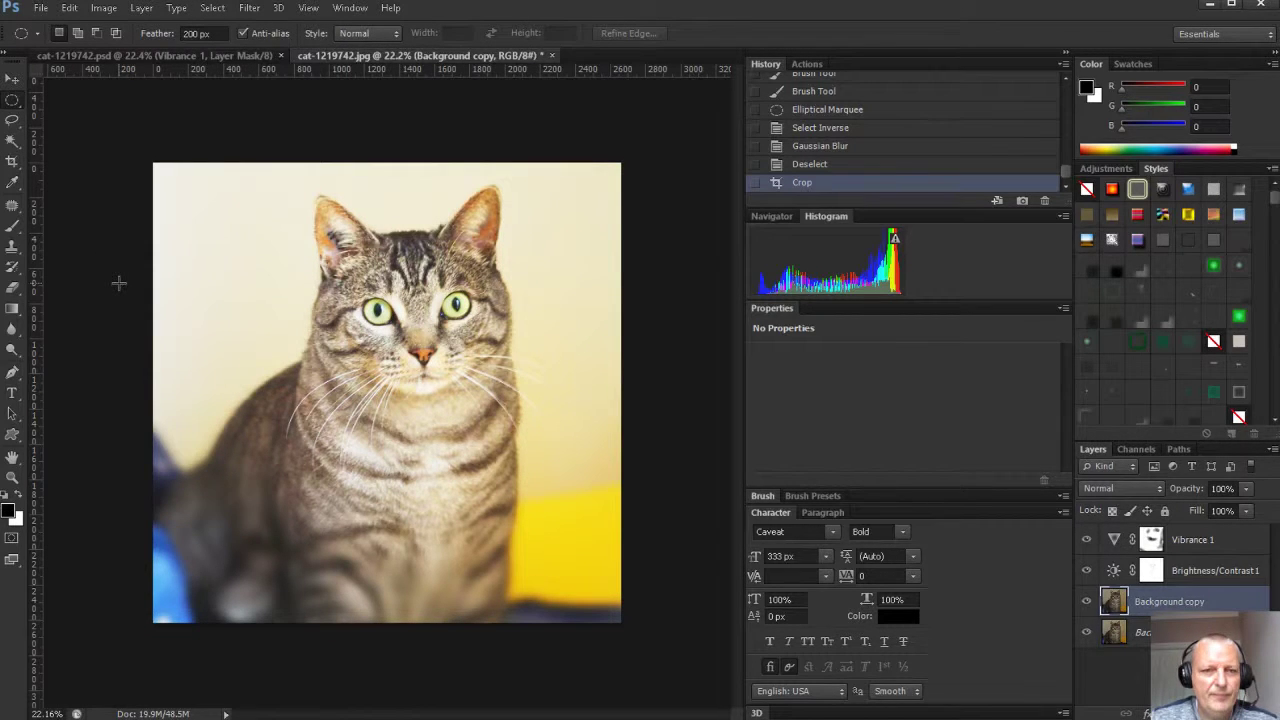
- Save a JPEG copy of the cropped photo as cat-1219742-02.jpg in the Downloads folder at Maximum quality 12
click(41, 8)
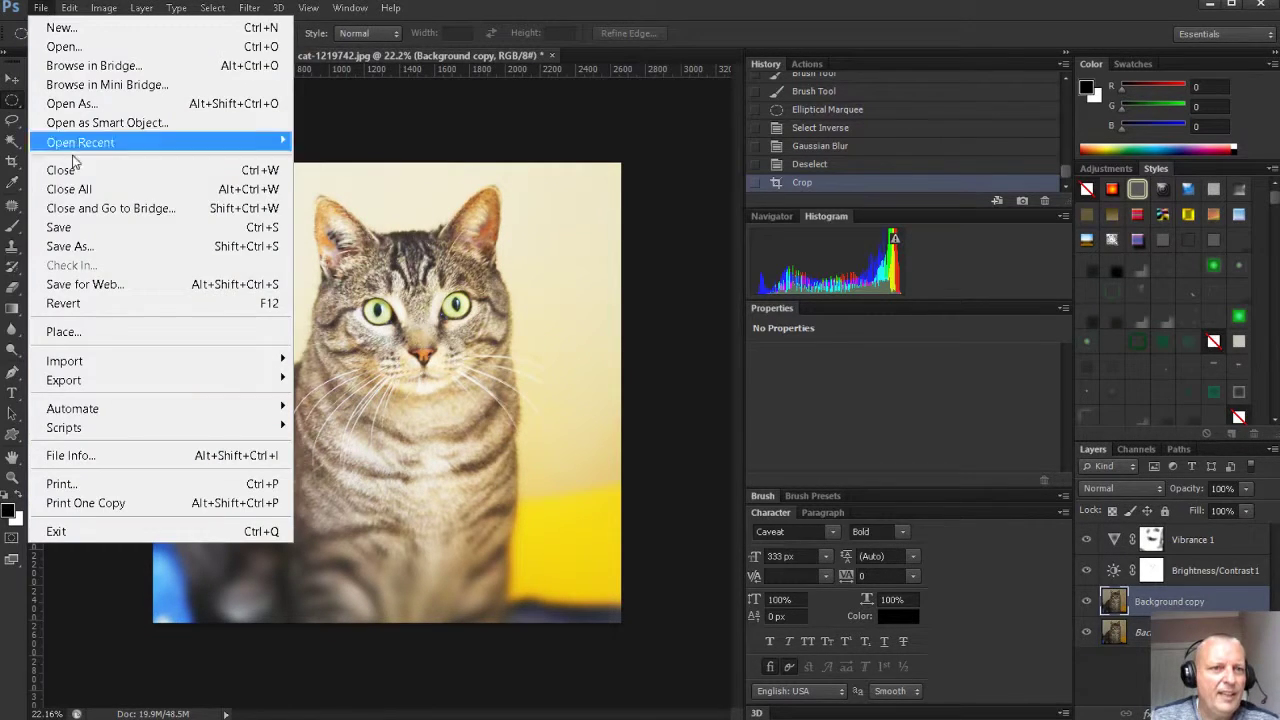
click(70, 246)
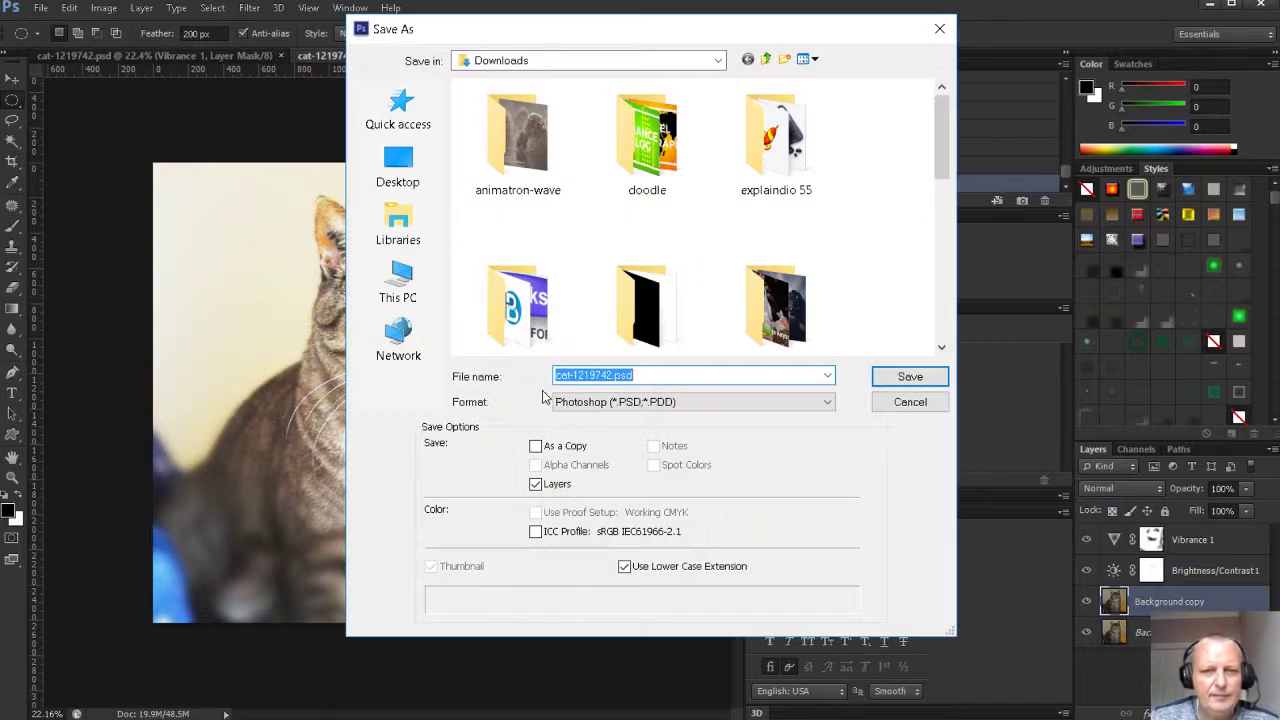
click(648, 402)
click(648, 530)
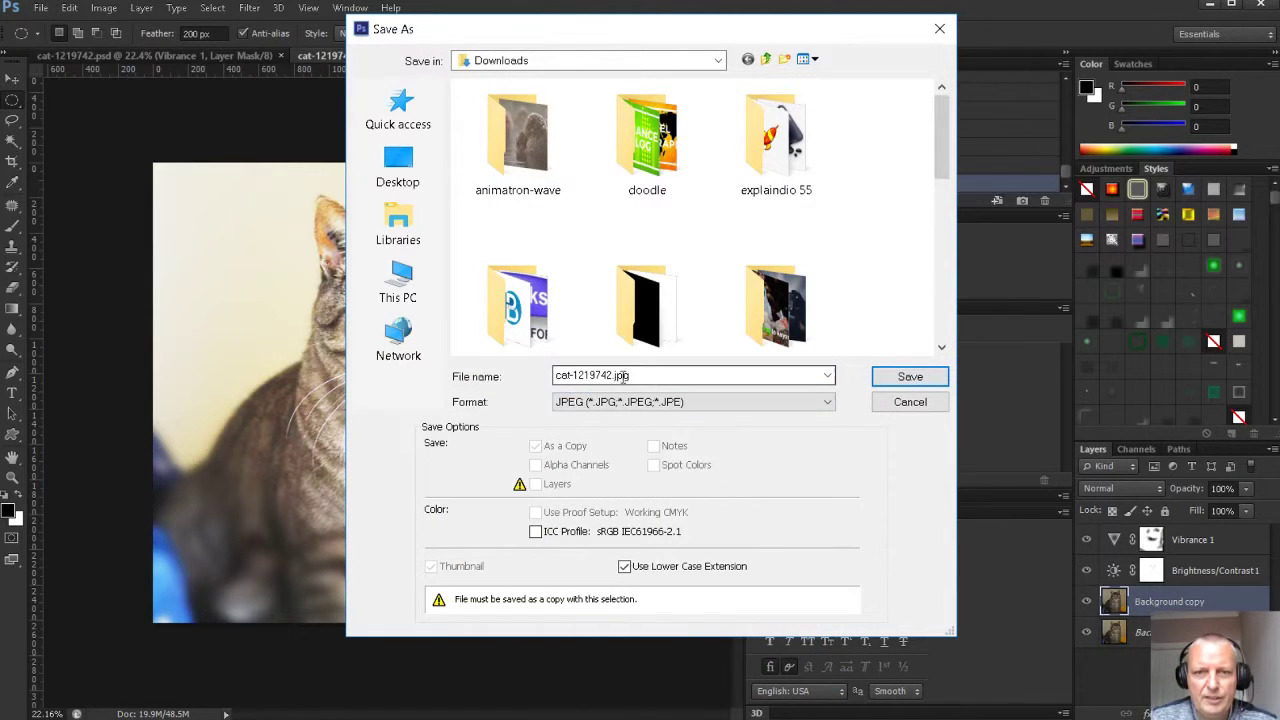
click(614, 377)
click(613, 377)
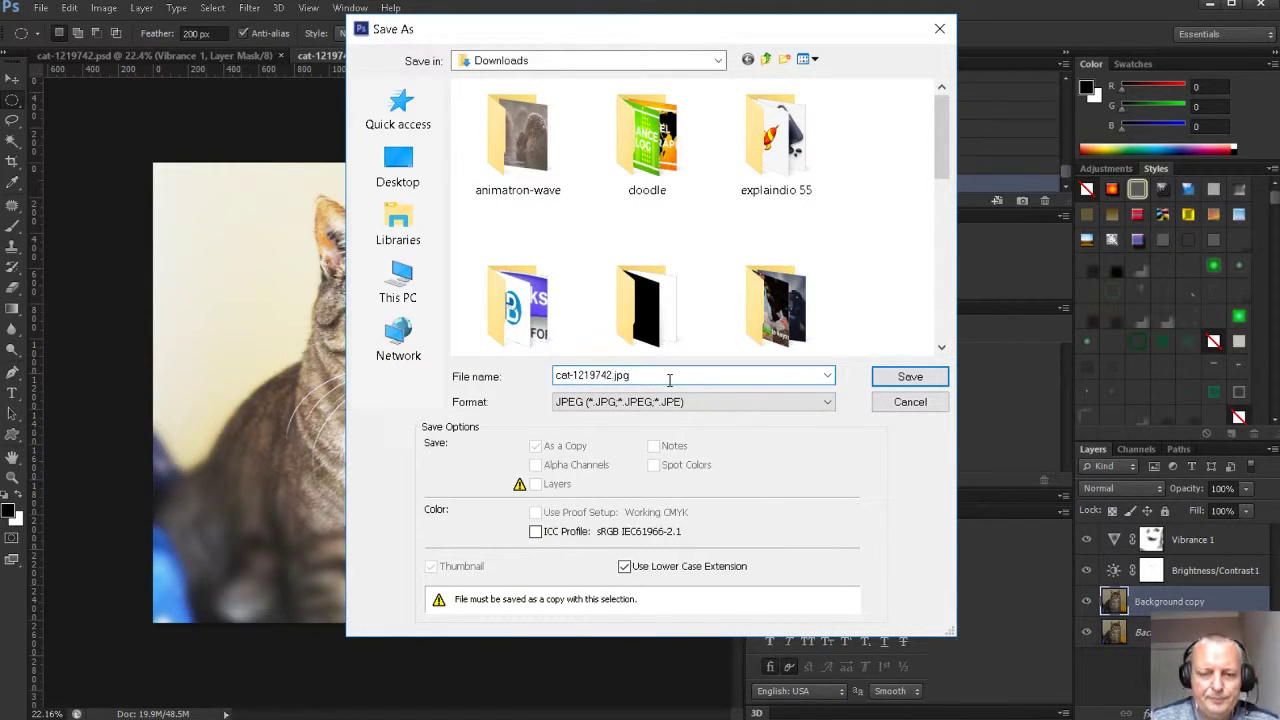
text(-02)
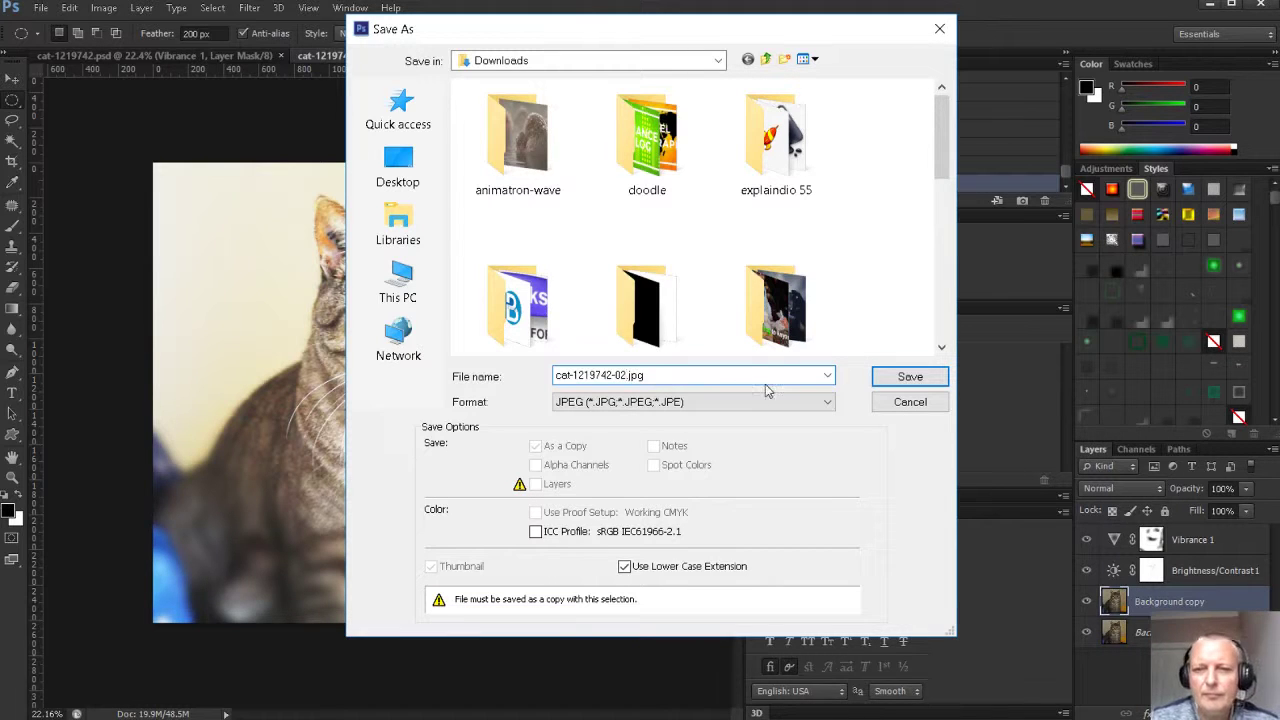
click(910, 377)
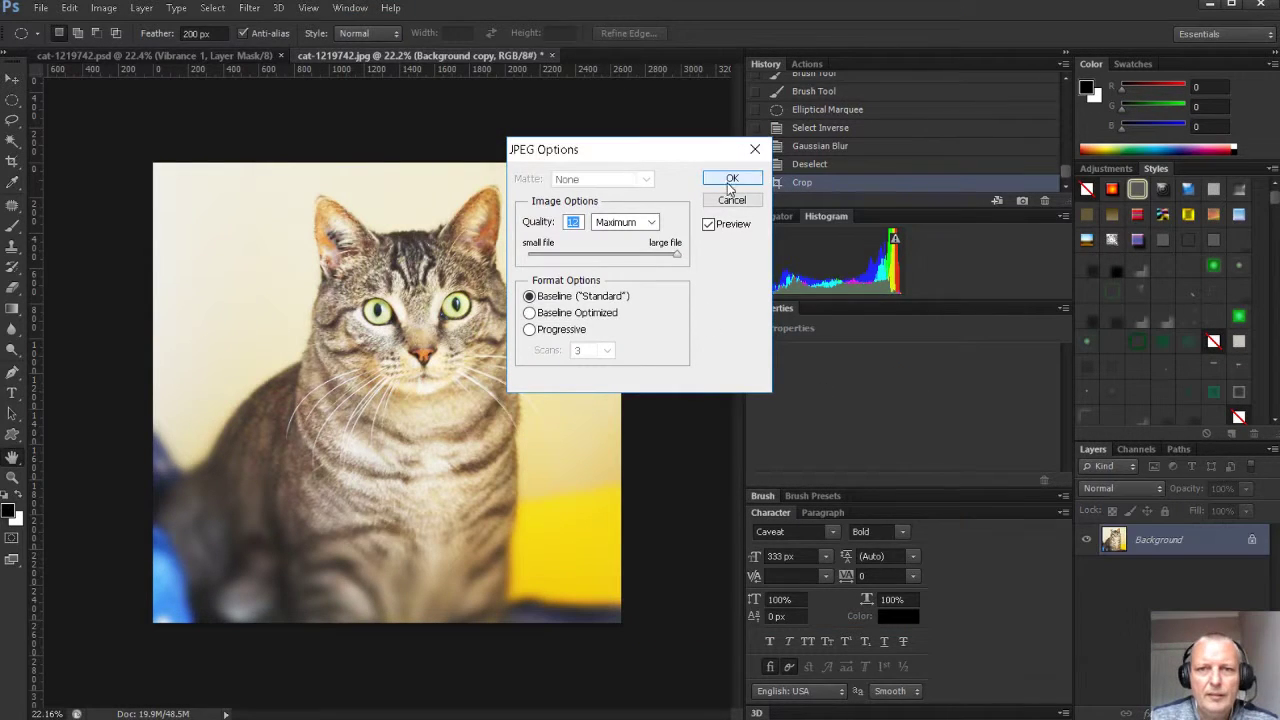
click(731, 180)
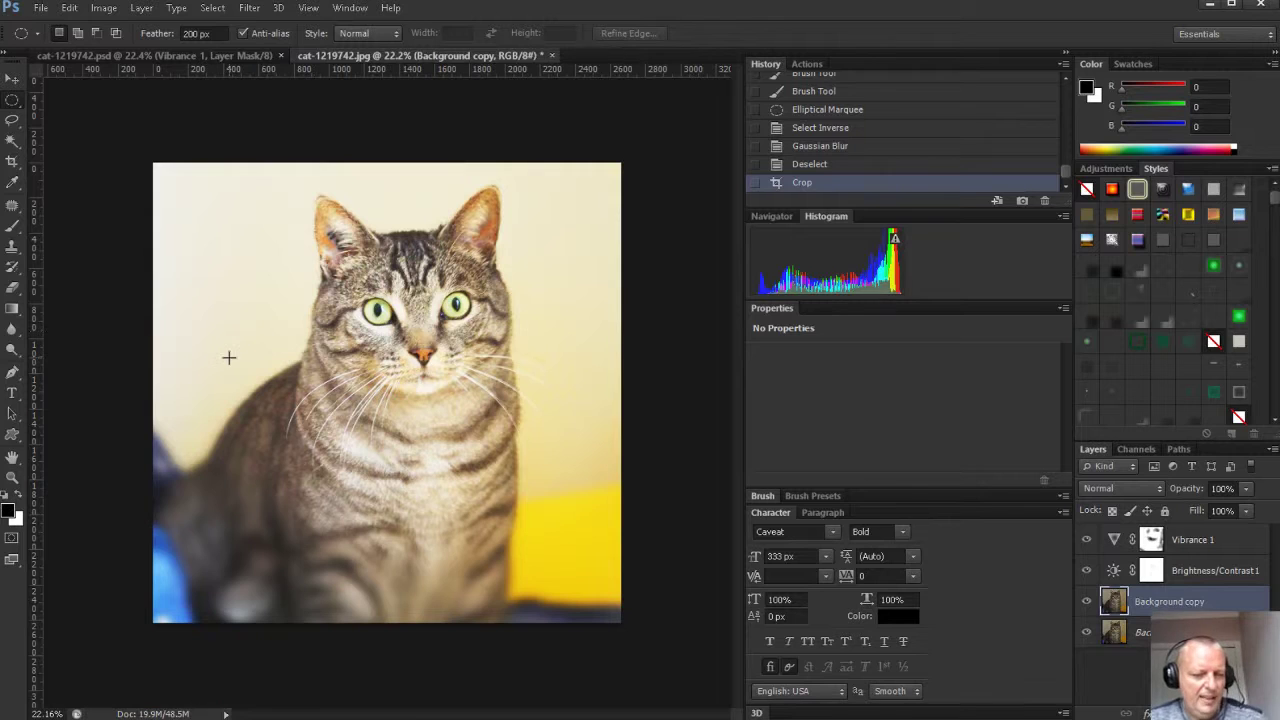
- Undo the crop and the Gaussian Blur, and return to the history state with the inverted circular selection active
key(ctrl+z)
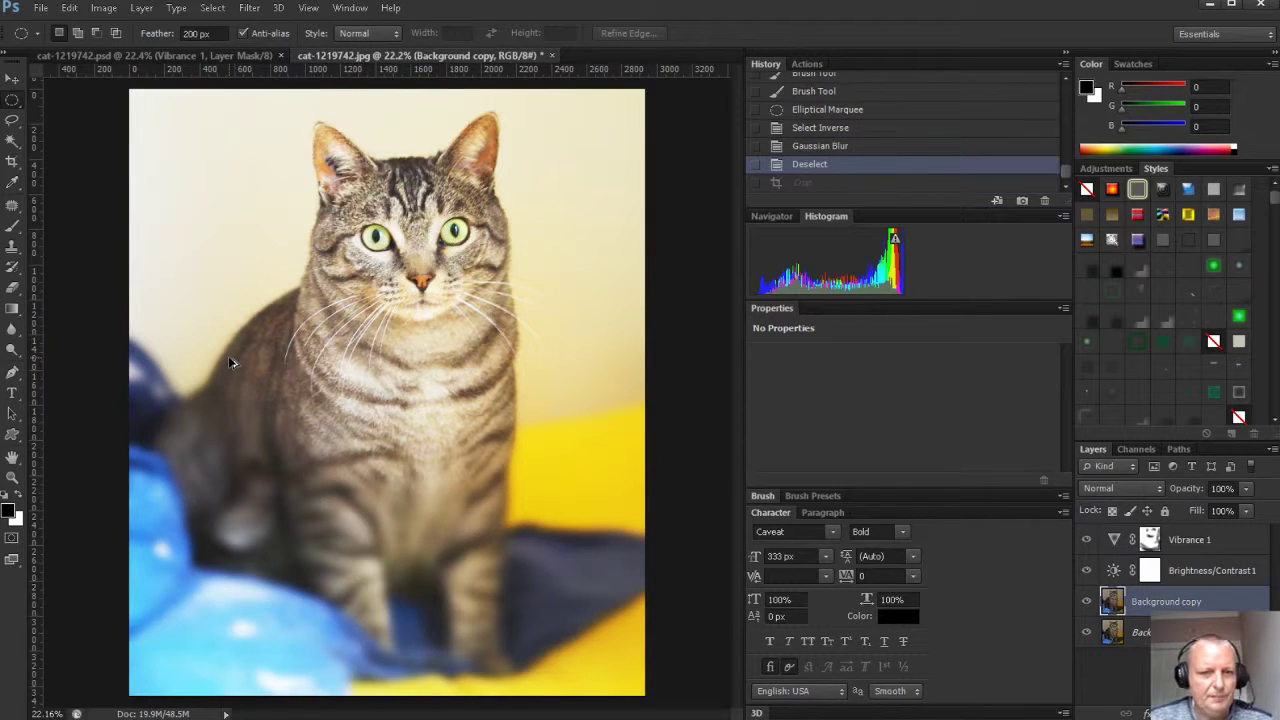
key(ctrl+alt+z)
key(ctrl+alt+z)
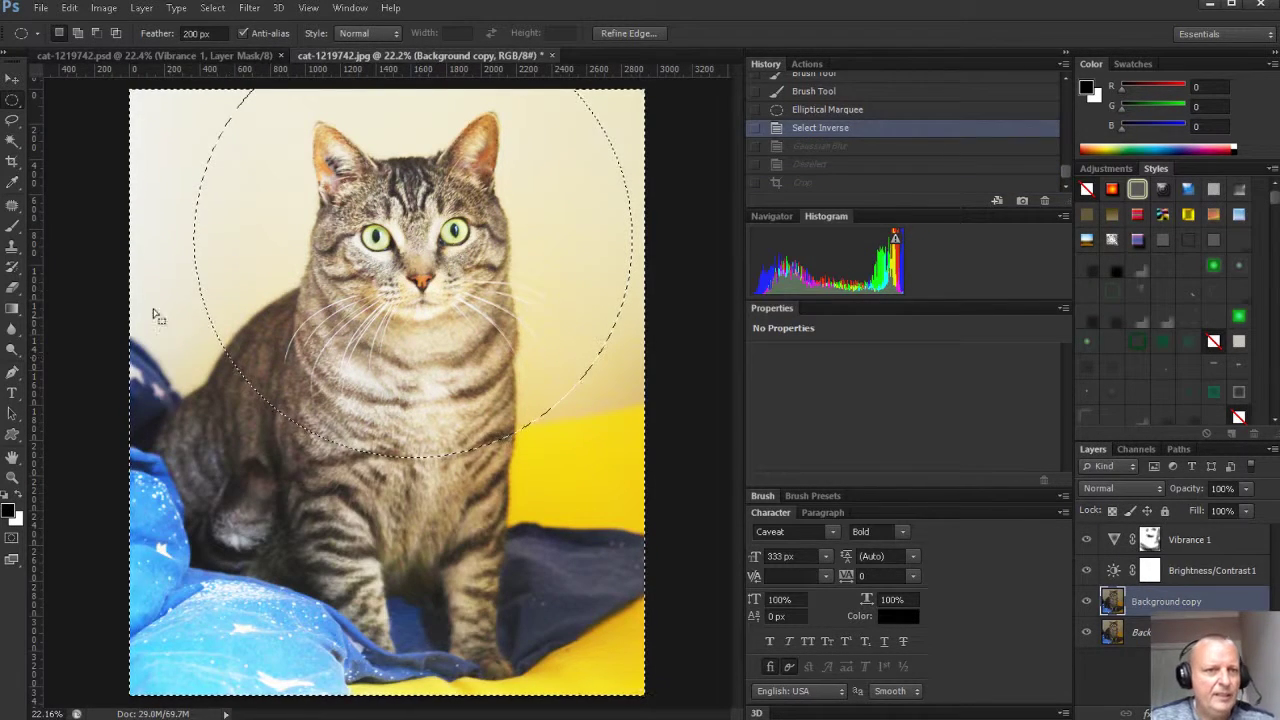
key(ctrl+d)
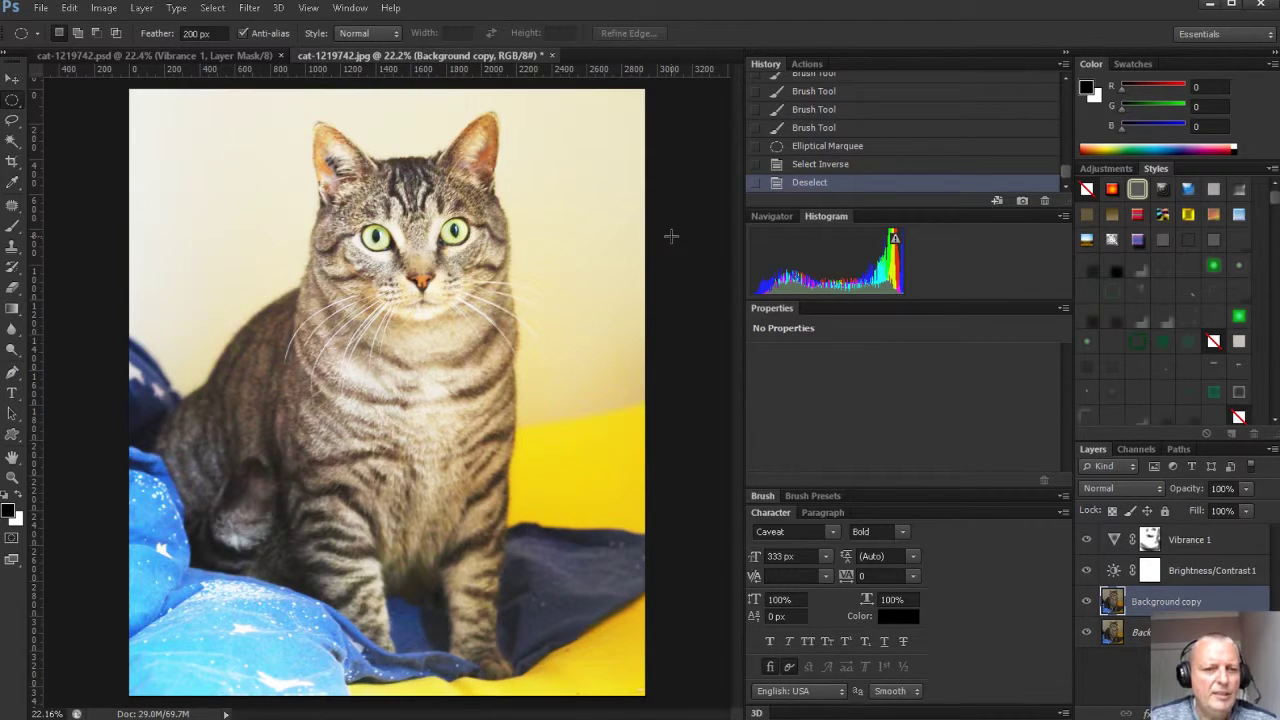
click(824, 166)
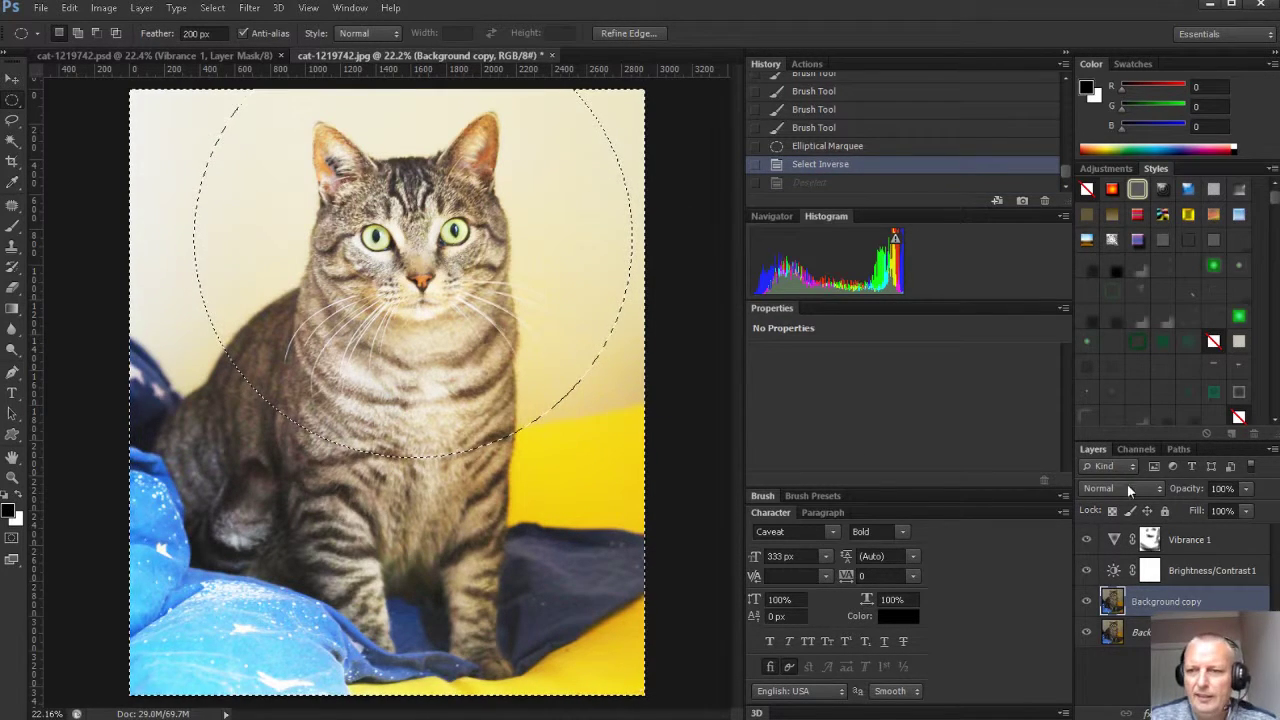
- Blur the area outside the circle with a 20.9 px Gaussian Blur and clear the selection
click(262, 10)
mouse_move(349, 209)
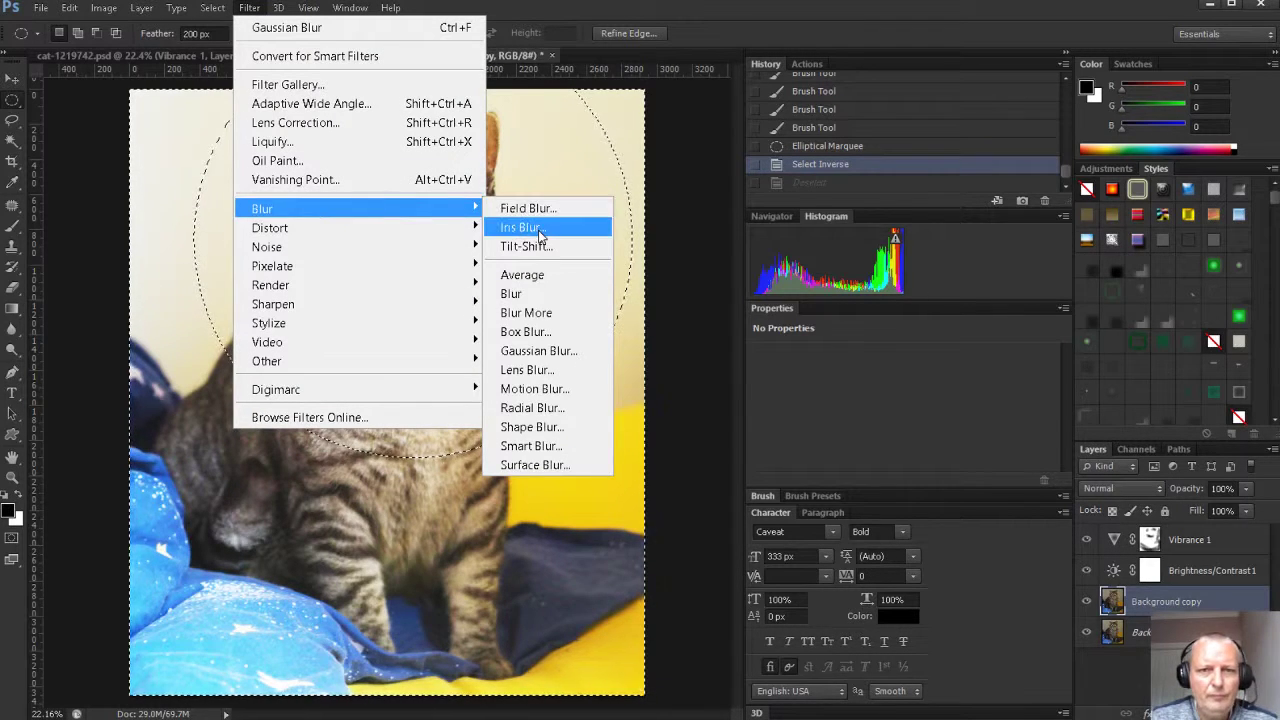
click(555, 351)
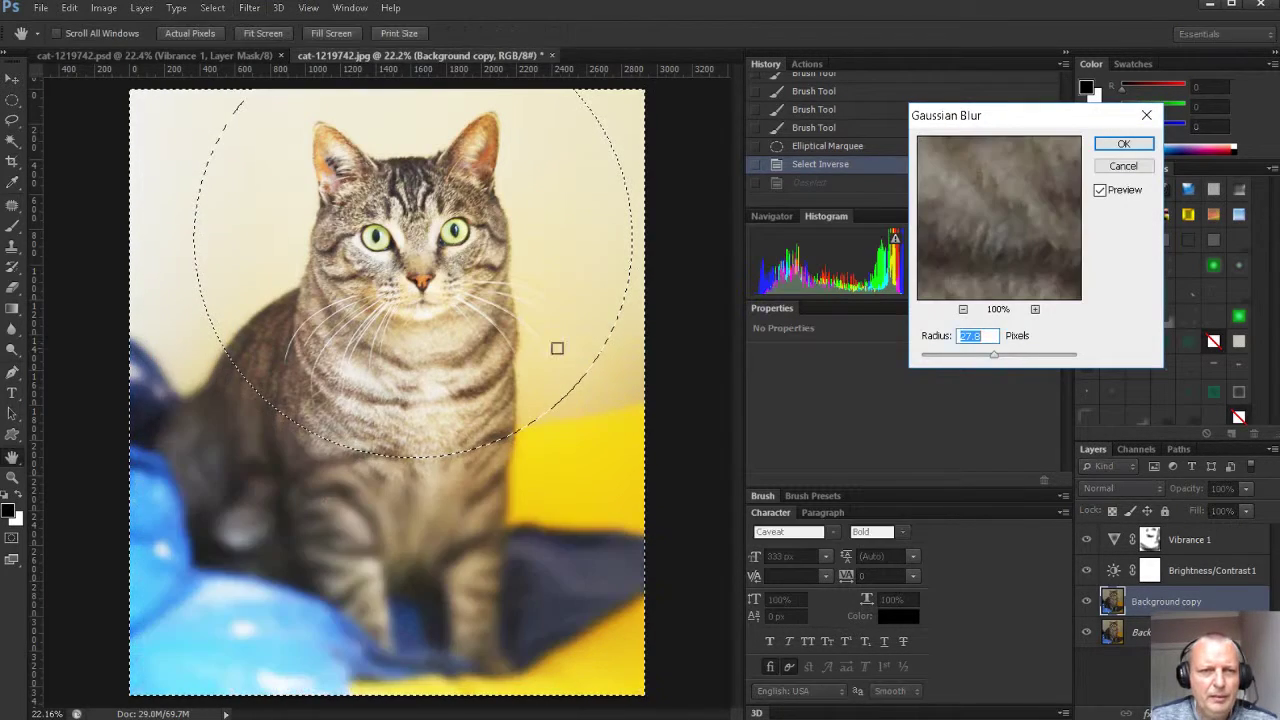
drag(993, 355, 989, 356)
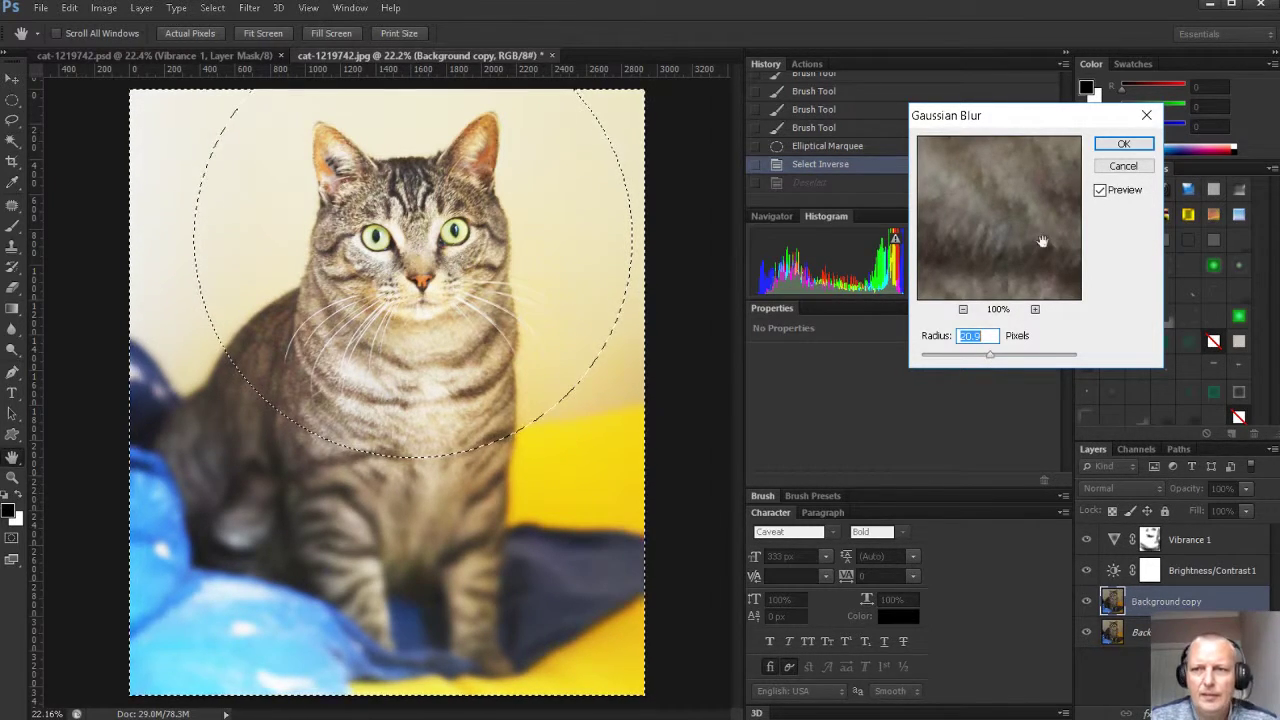
click(1123, 143)
key(ctrl+d)
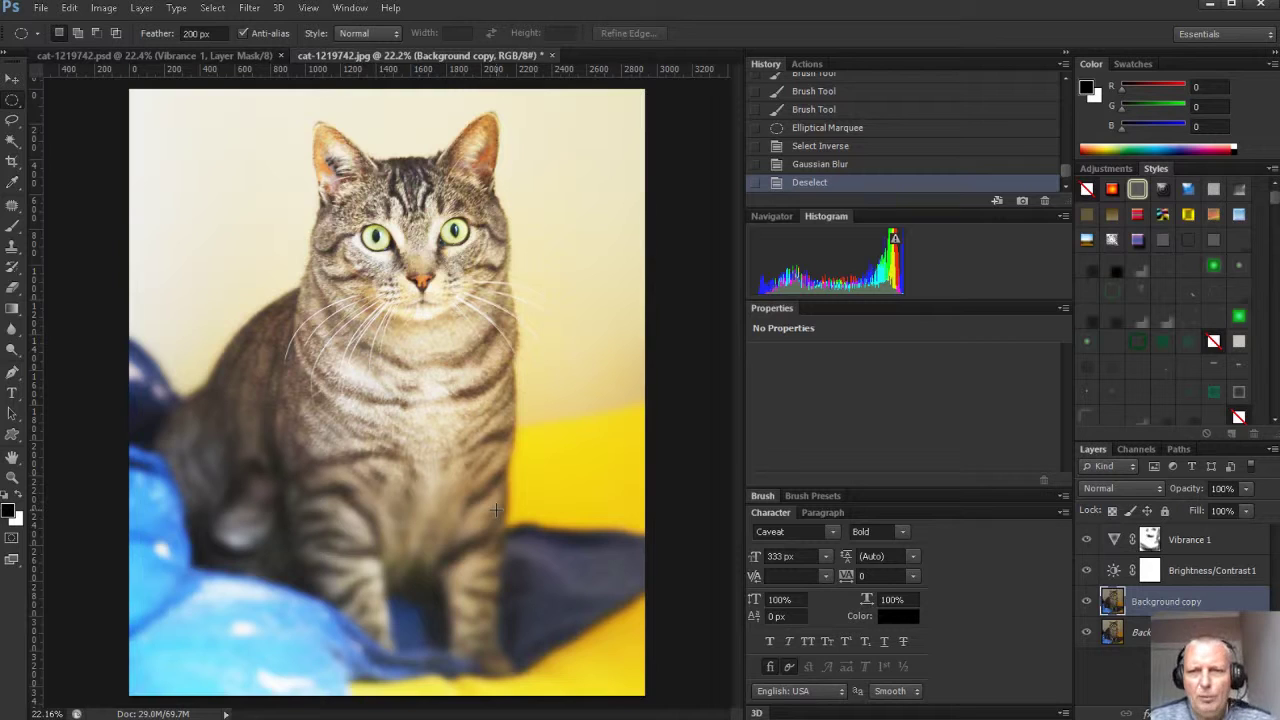
- Undo the deselection and fill the area outside the circle with black at 100% opacity on a new layer above Vibrance 1
click(838, 165)
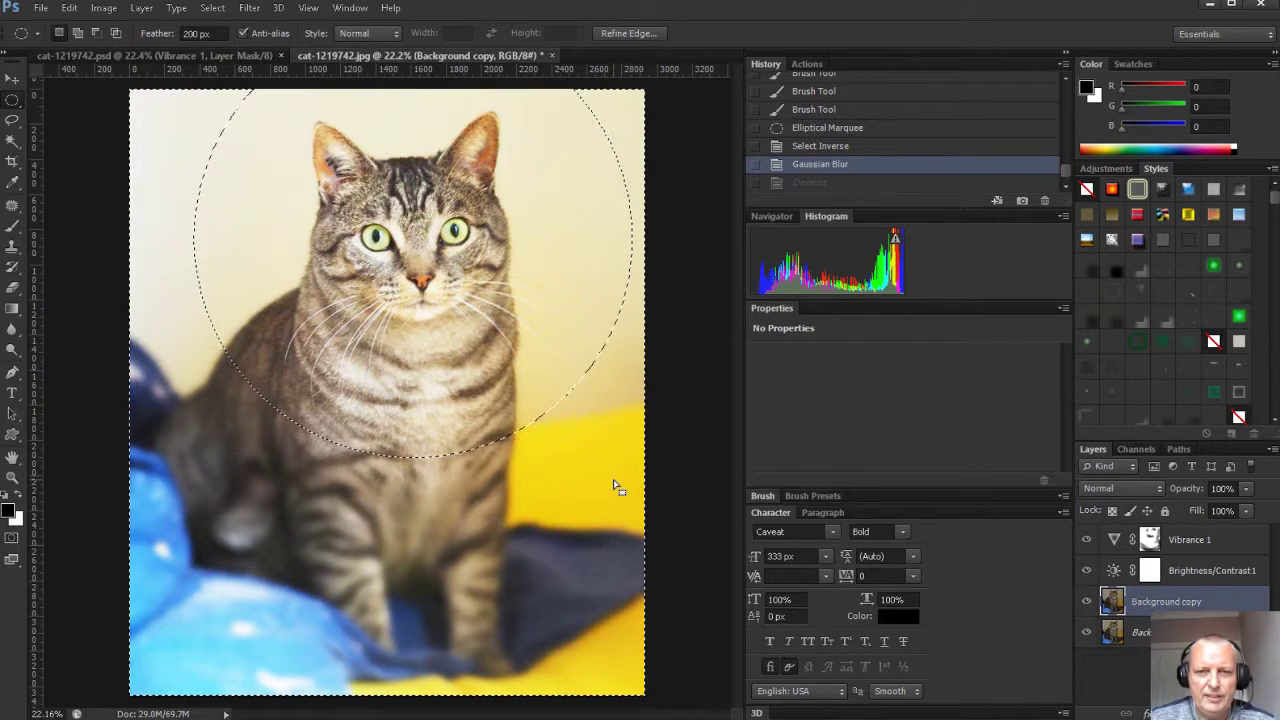
click(1219, 548)
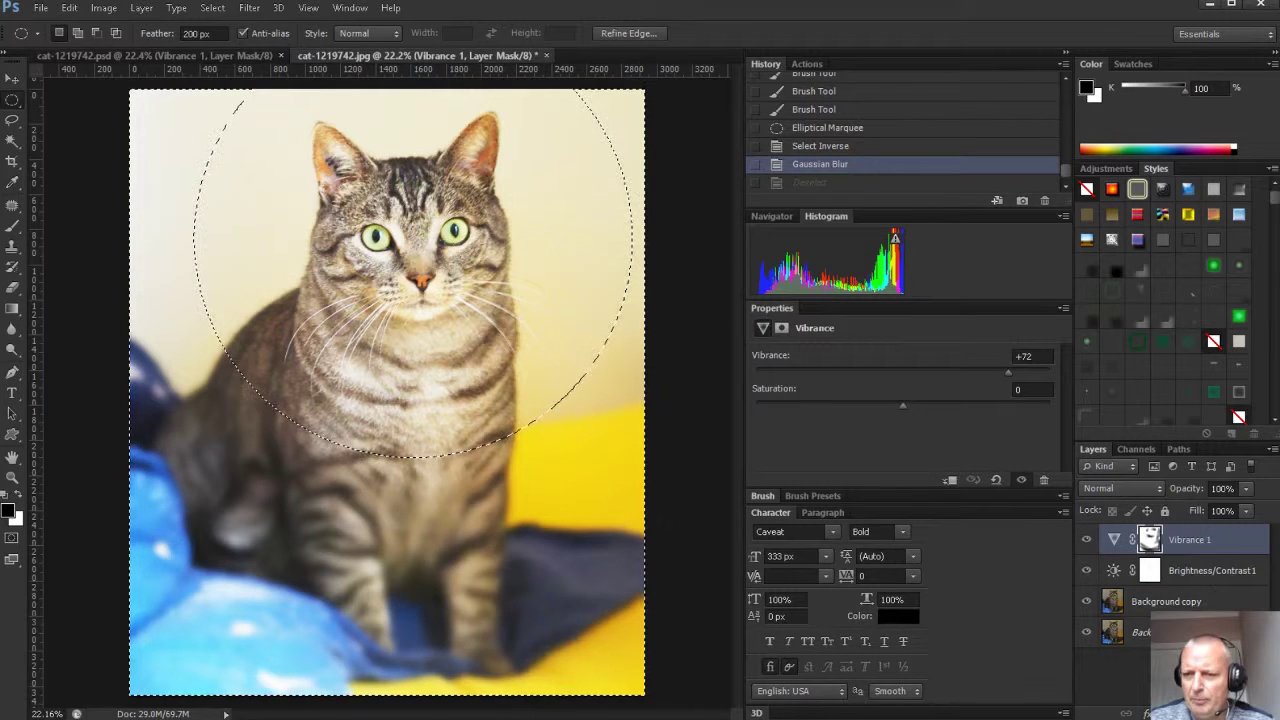
key(ctrl+shift+alt+n)
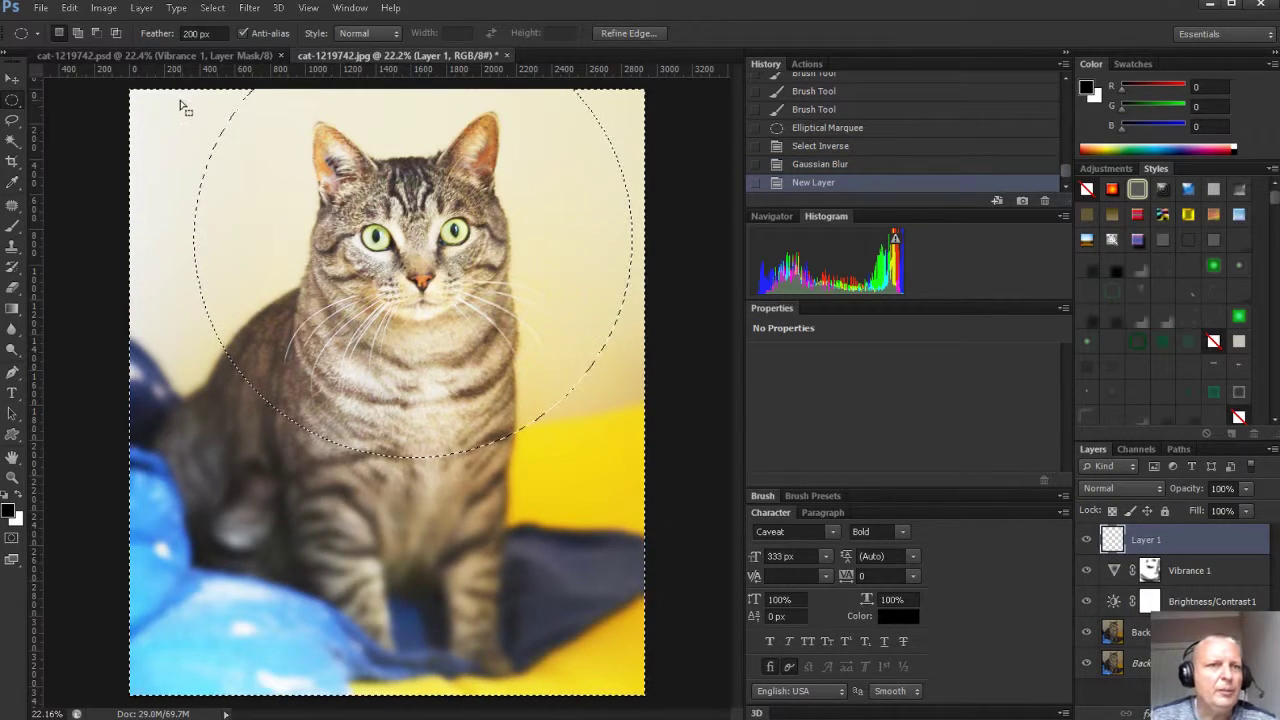
click(69, 8)
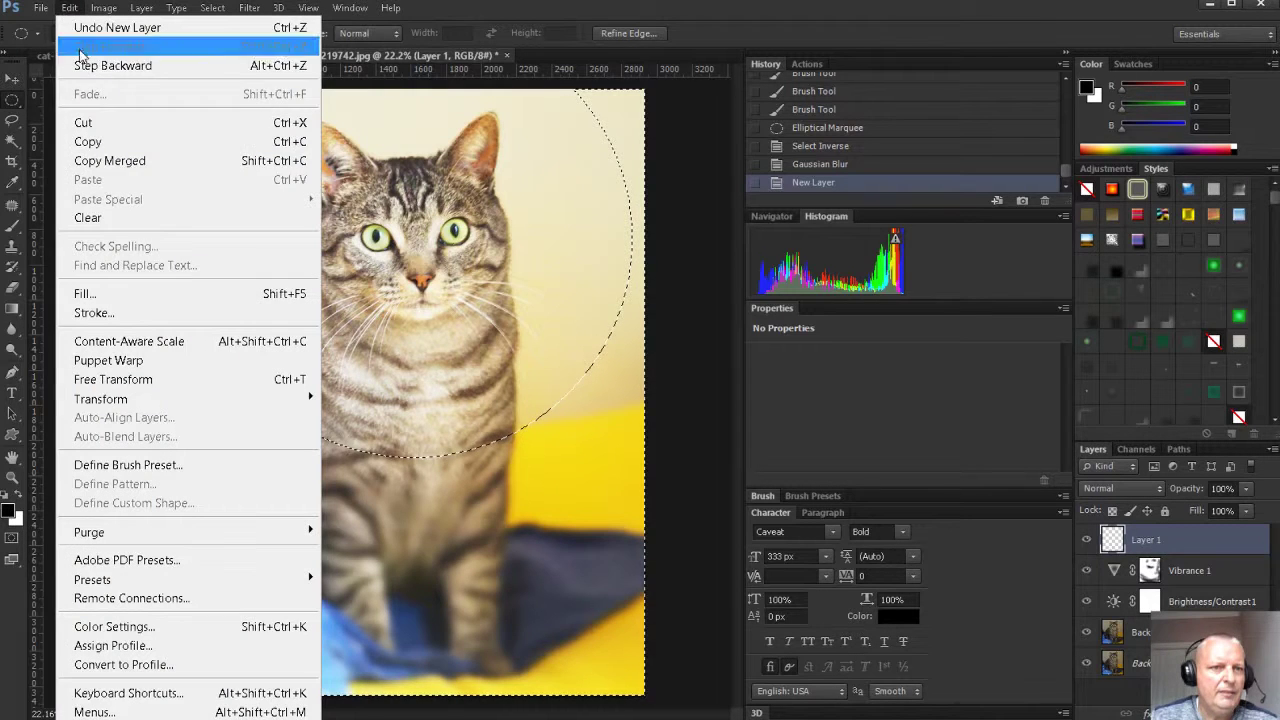
click(190, 303)
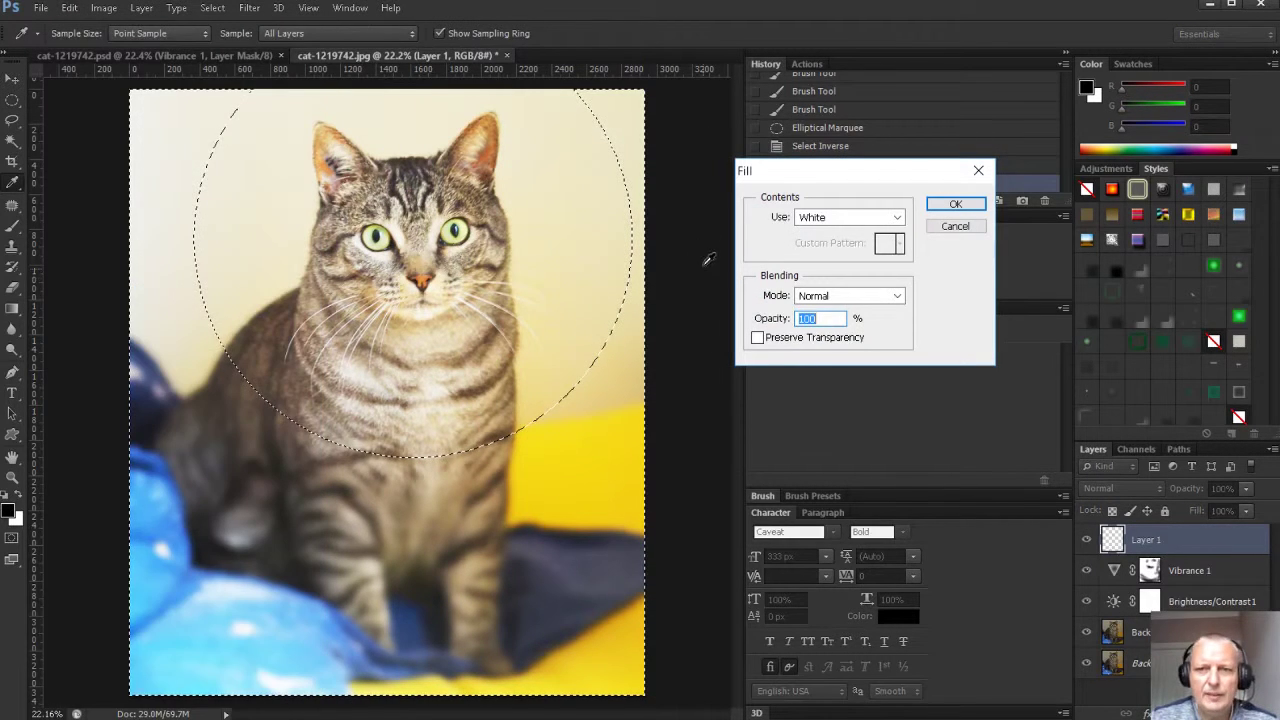
click(812, 221)
click(820, 361)
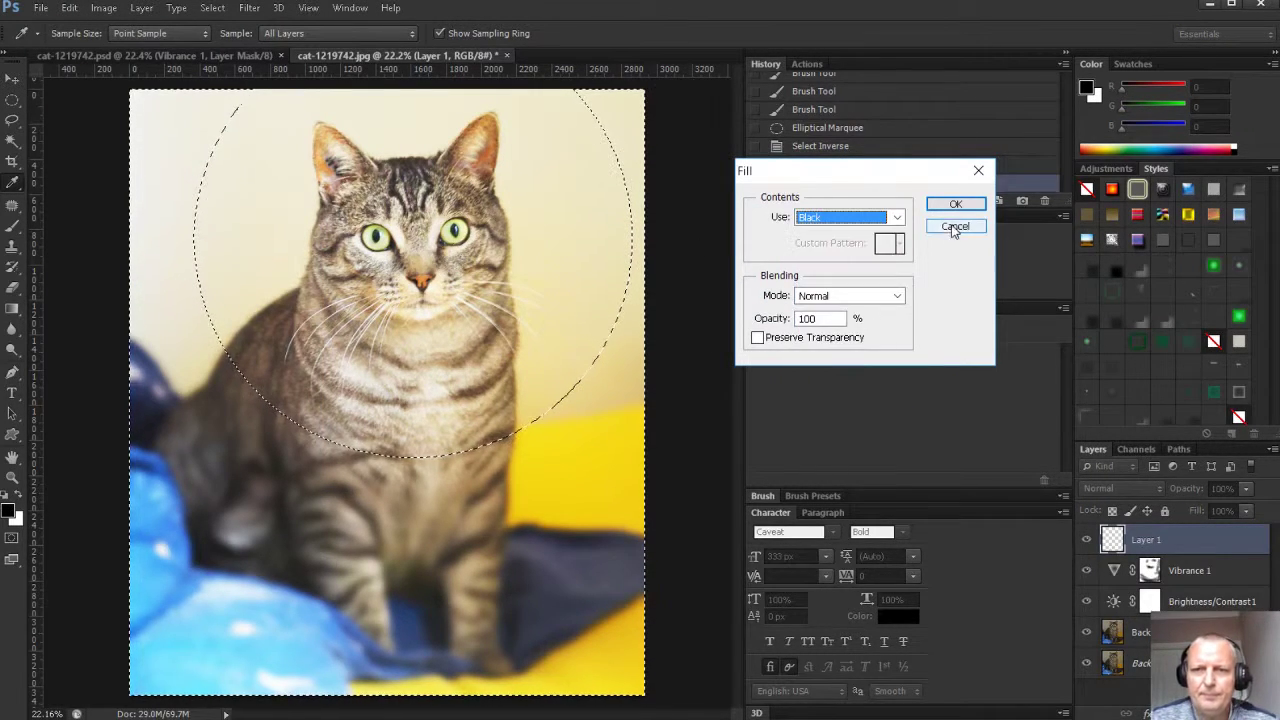
click(950, 204)
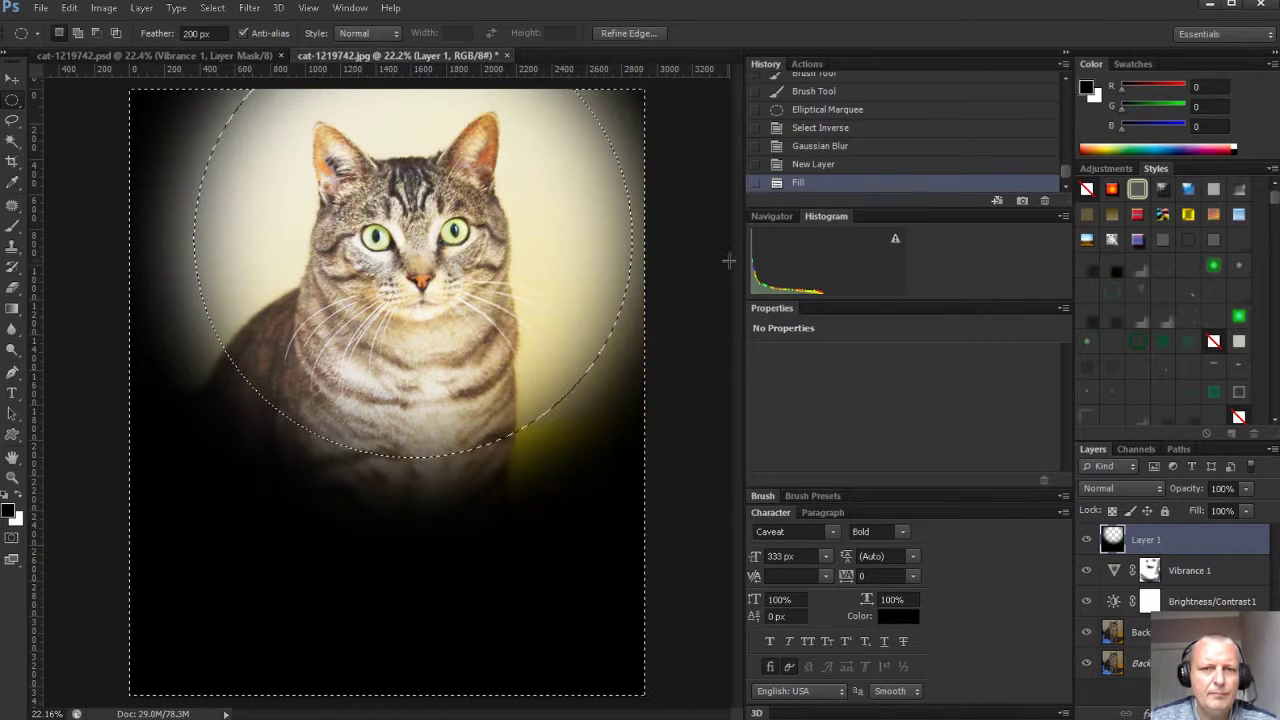
- Clear the selection and lower the black vignette layer's opacity to 7%
key(ctrl+d)
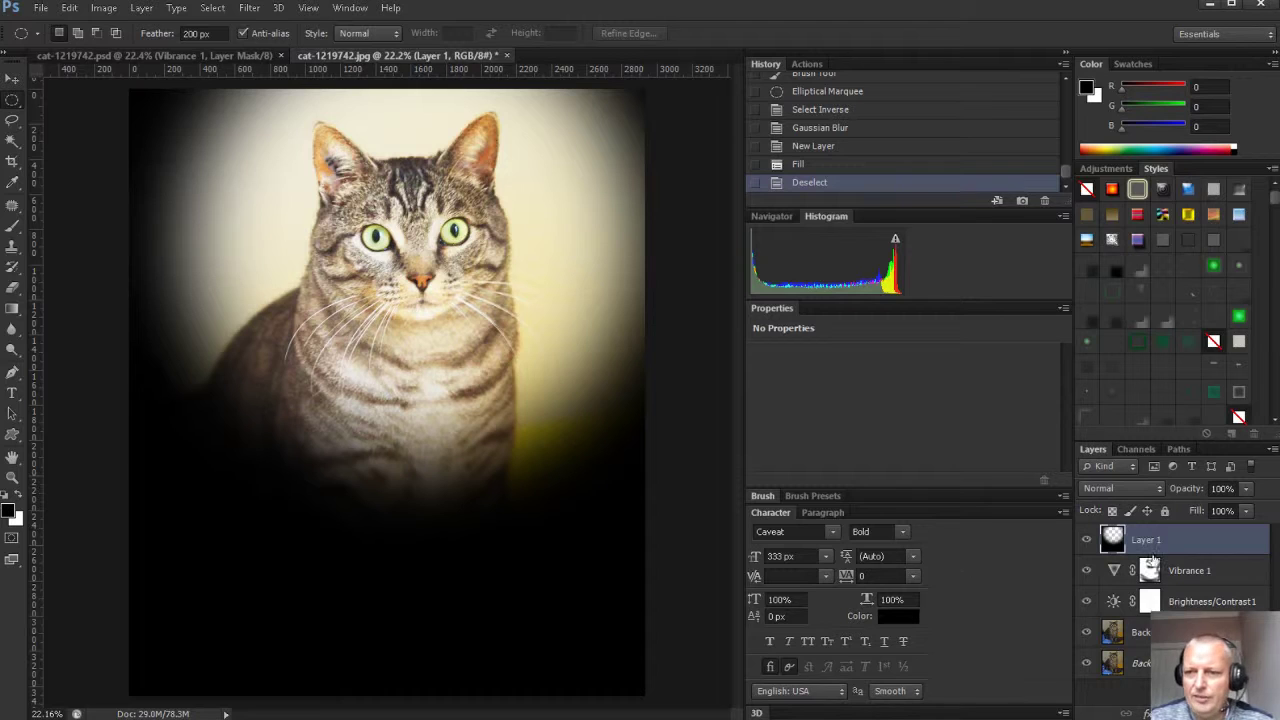
click(1246, 511)
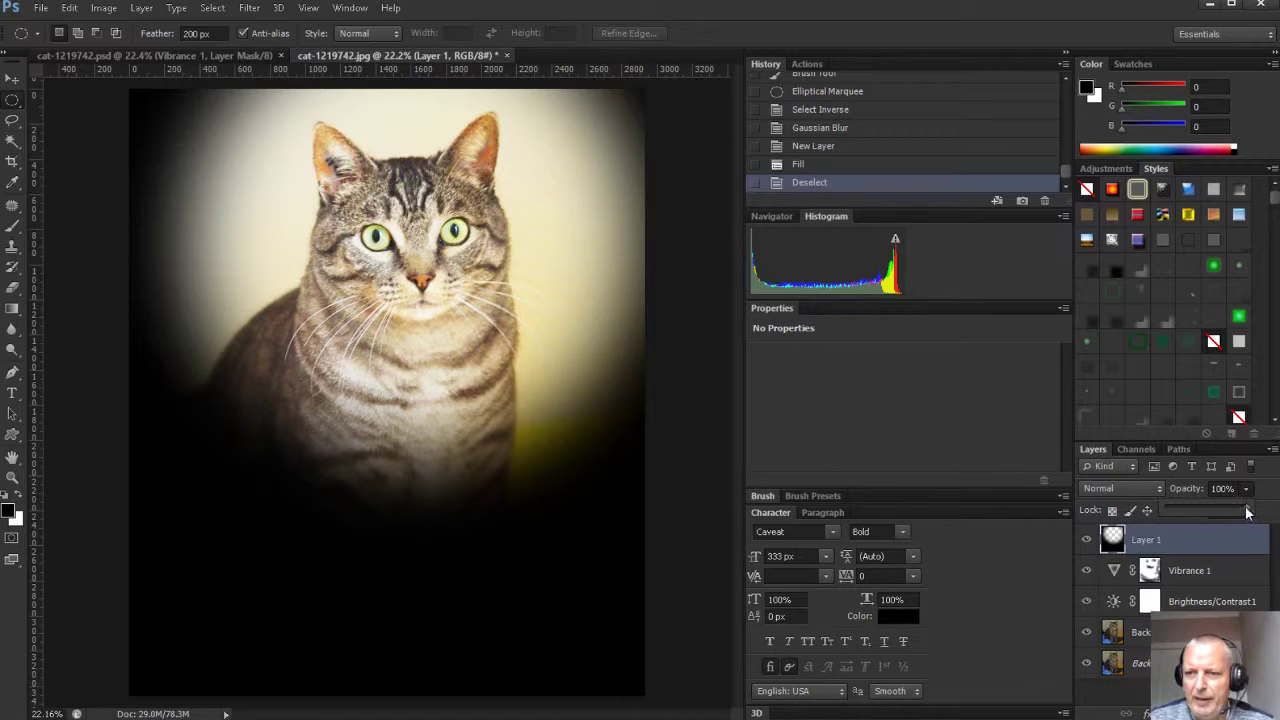
drag(1247, 513, 1172, 508)
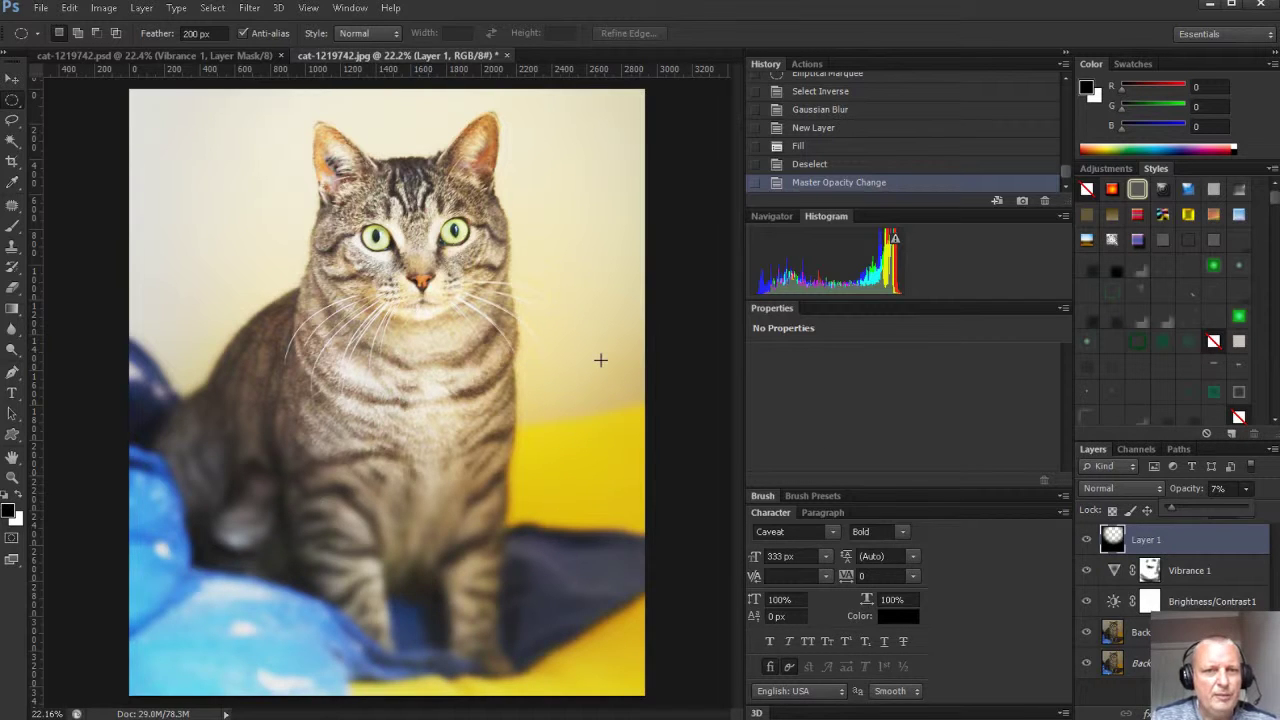
- Save a JPEG copy of the vignetted photo as cat-1219742-03.jpg in the Downloads folder
click(41, 8)
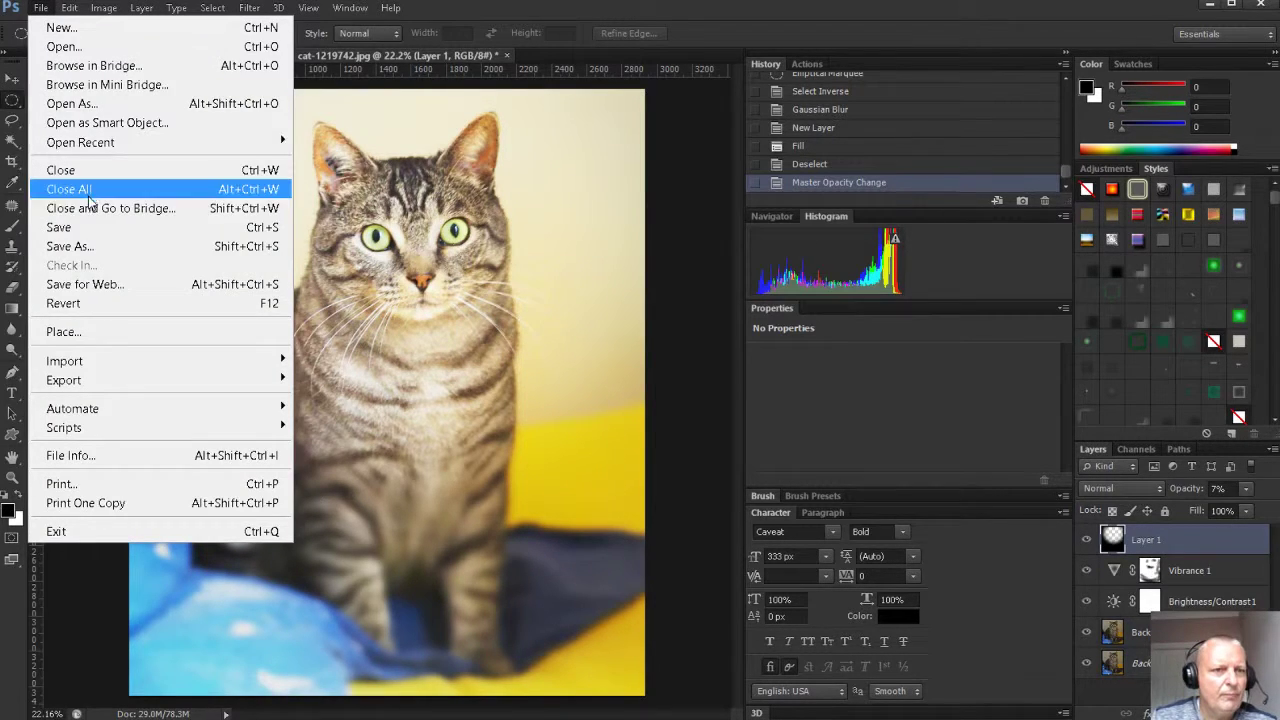
click(105, 247)
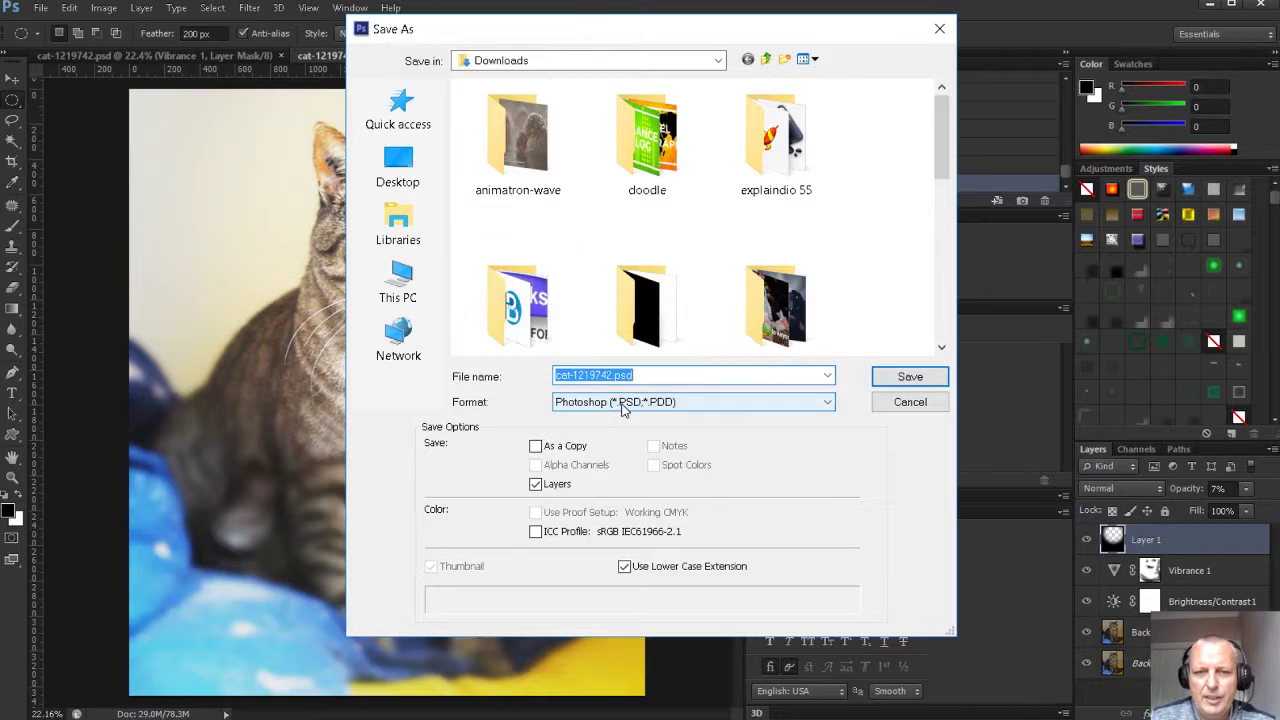
click(628, 410)
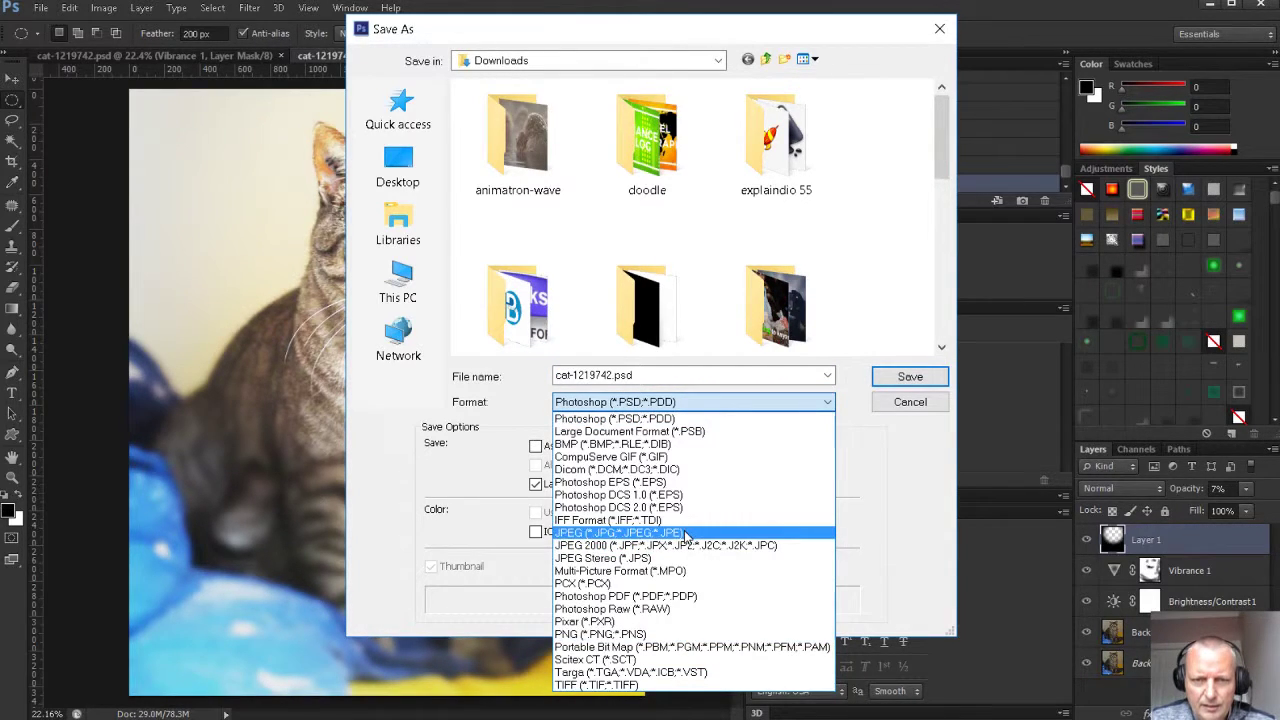
click(683, 532)
click(908, 377)
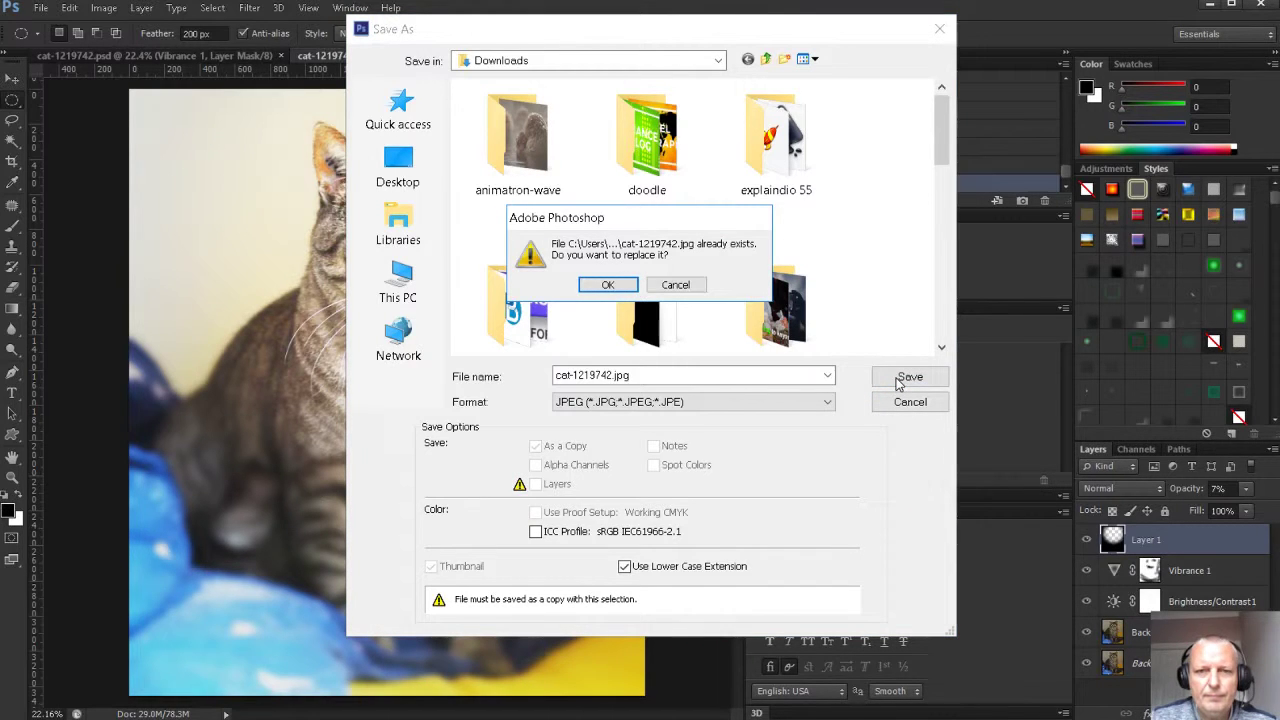
click(676, 286)
click(614, 377)
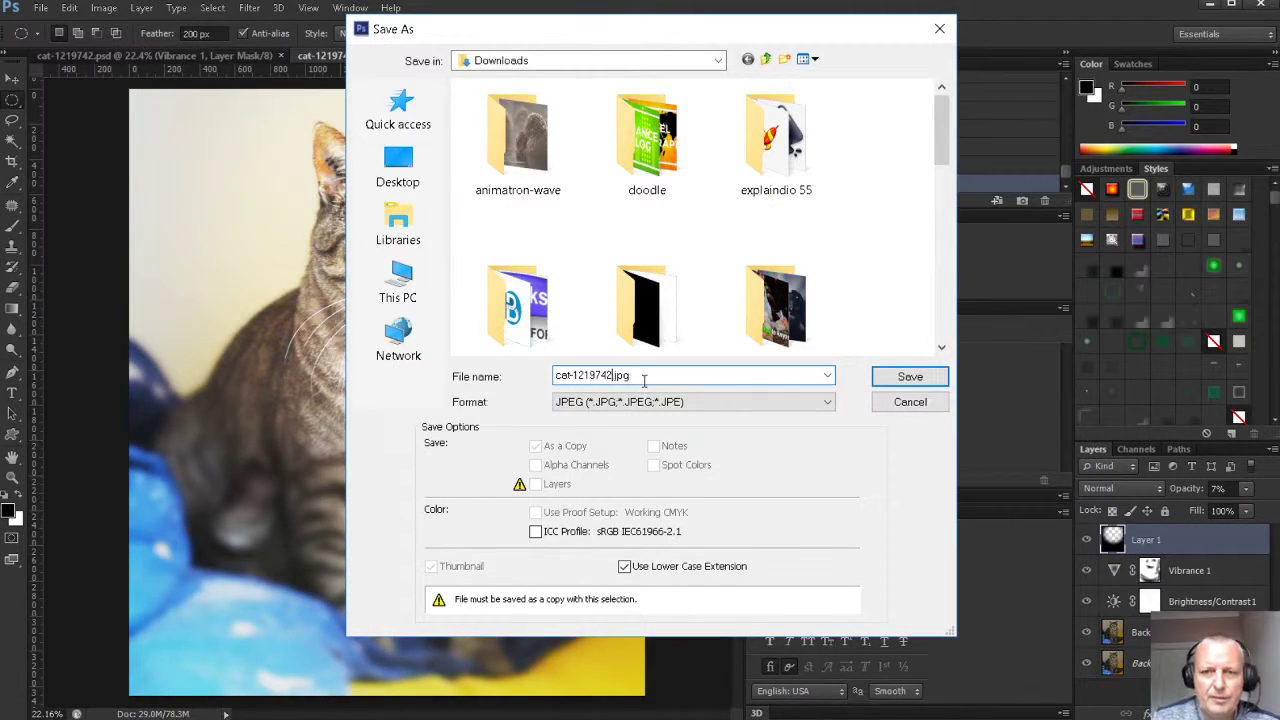
text(-01)
key(Return)
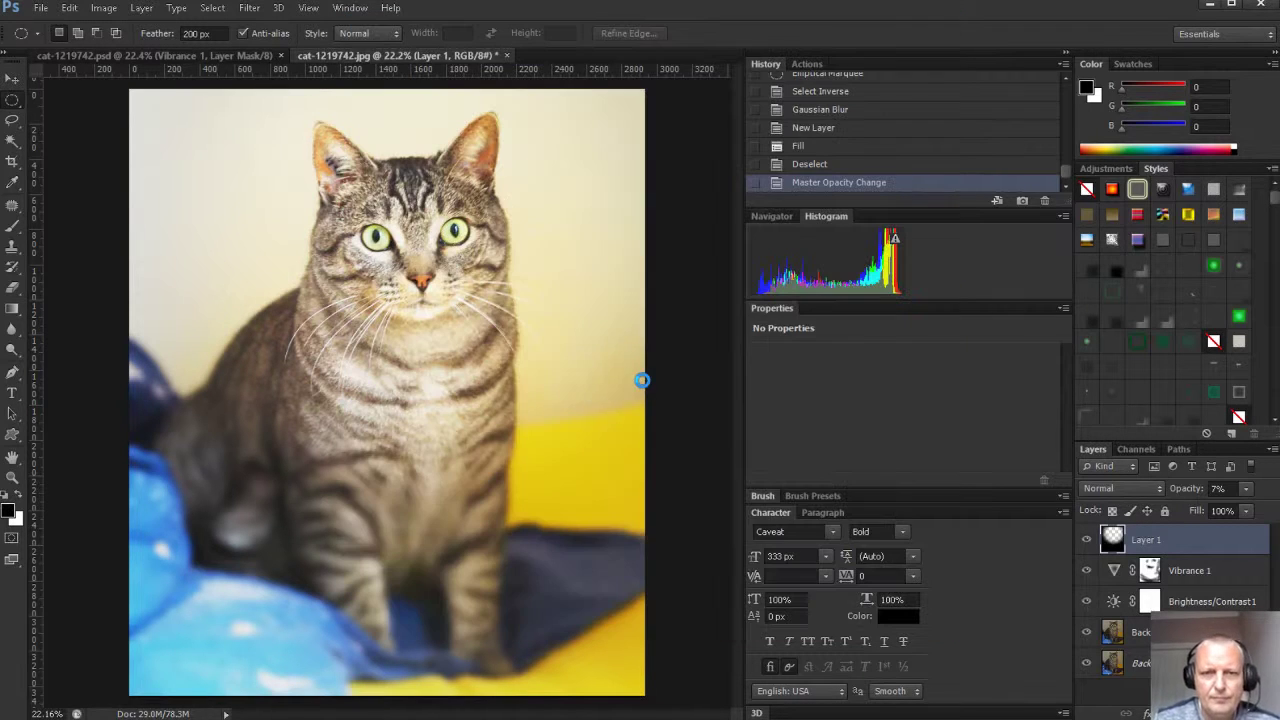
click(732, 178)
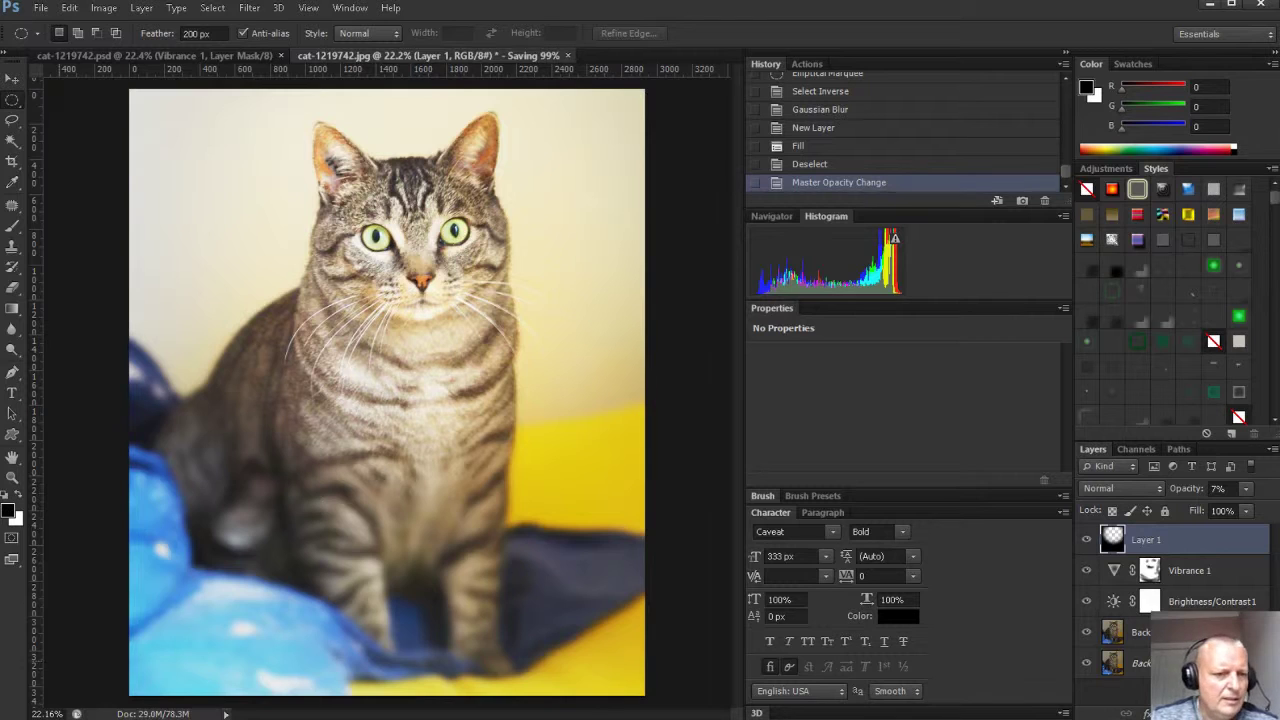
- Switch to the Downloads folder in File Explorer and look over the saved cat-1219742 JPEG variants
mouse_move(63, 700)
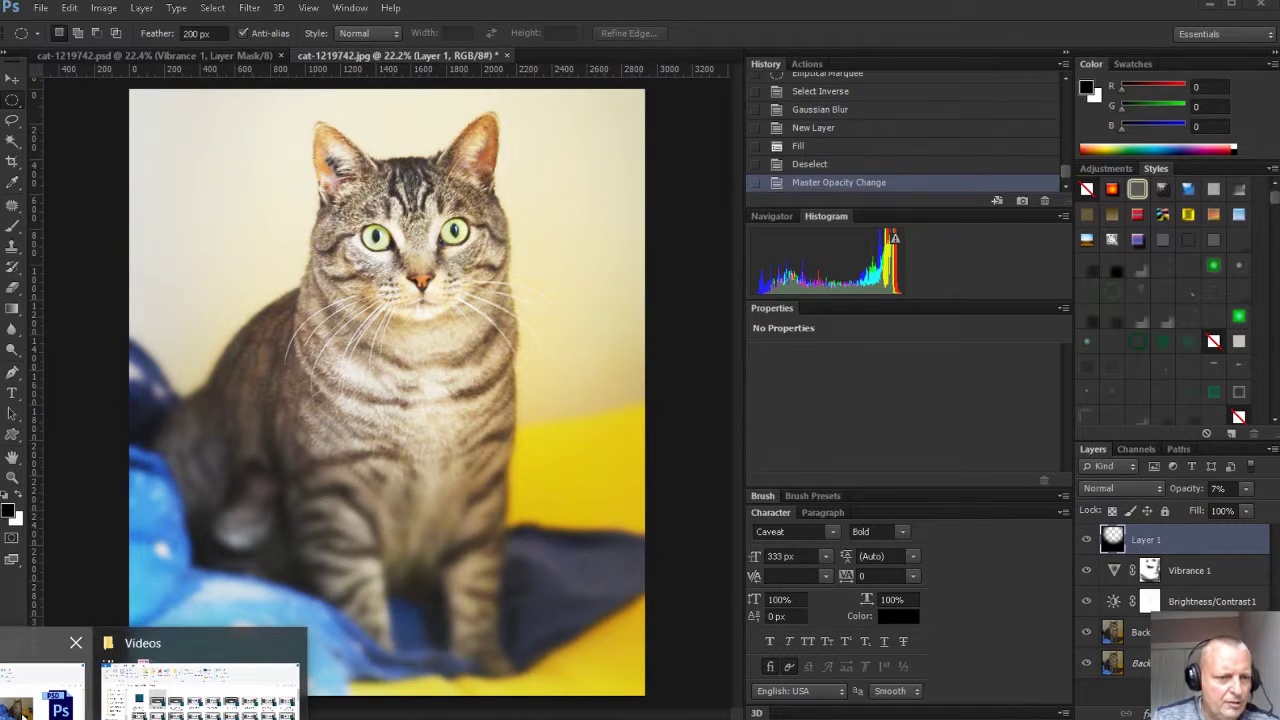
click(190, 680)
drag(719, 6, 594, 44)
scroll(920, 457, down, 3)
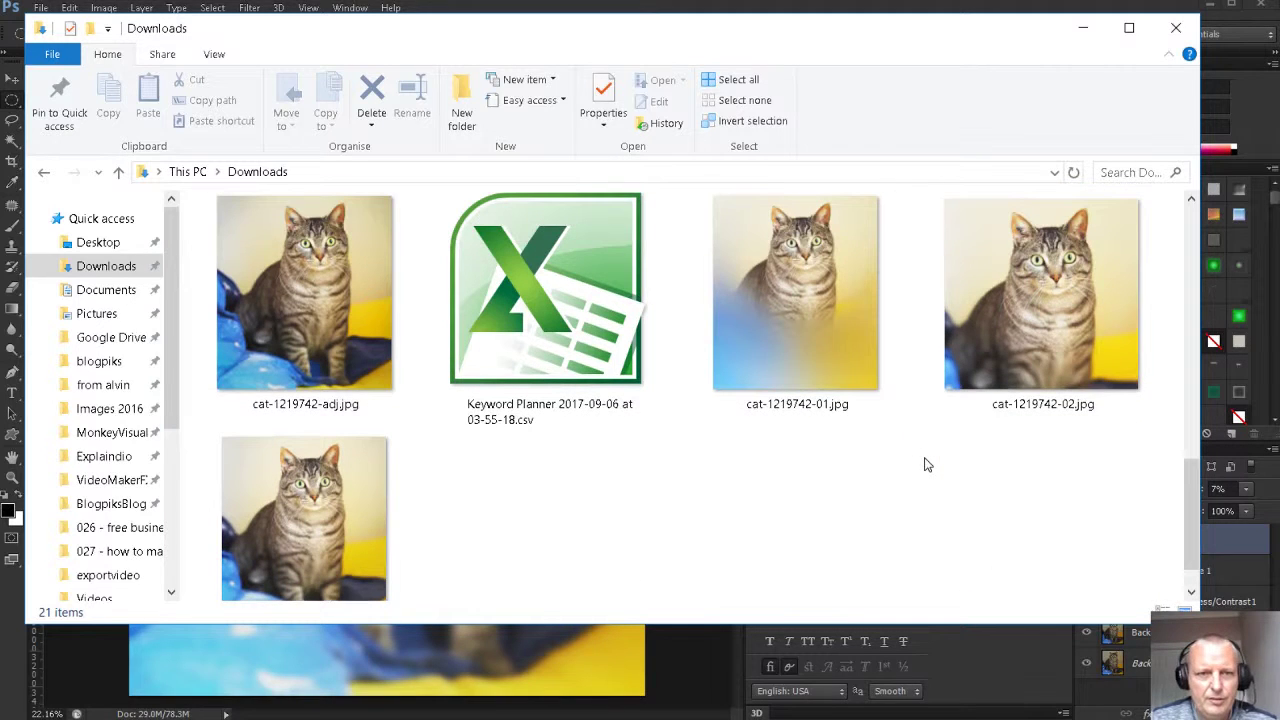
click(797, 330)
click(955, 345)
click(380, 518)
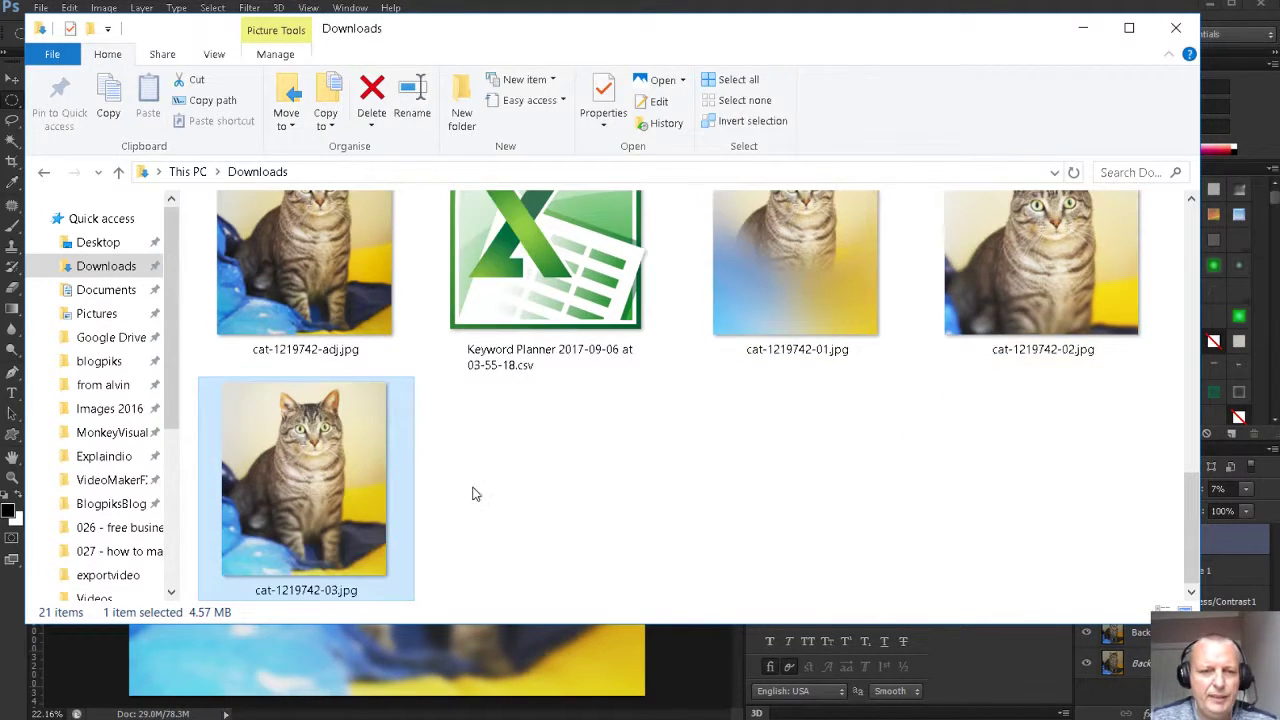
- Delete the file cat-1219742-adj.jpg from the Downloads folder
scroll(475, 493, up, 3)
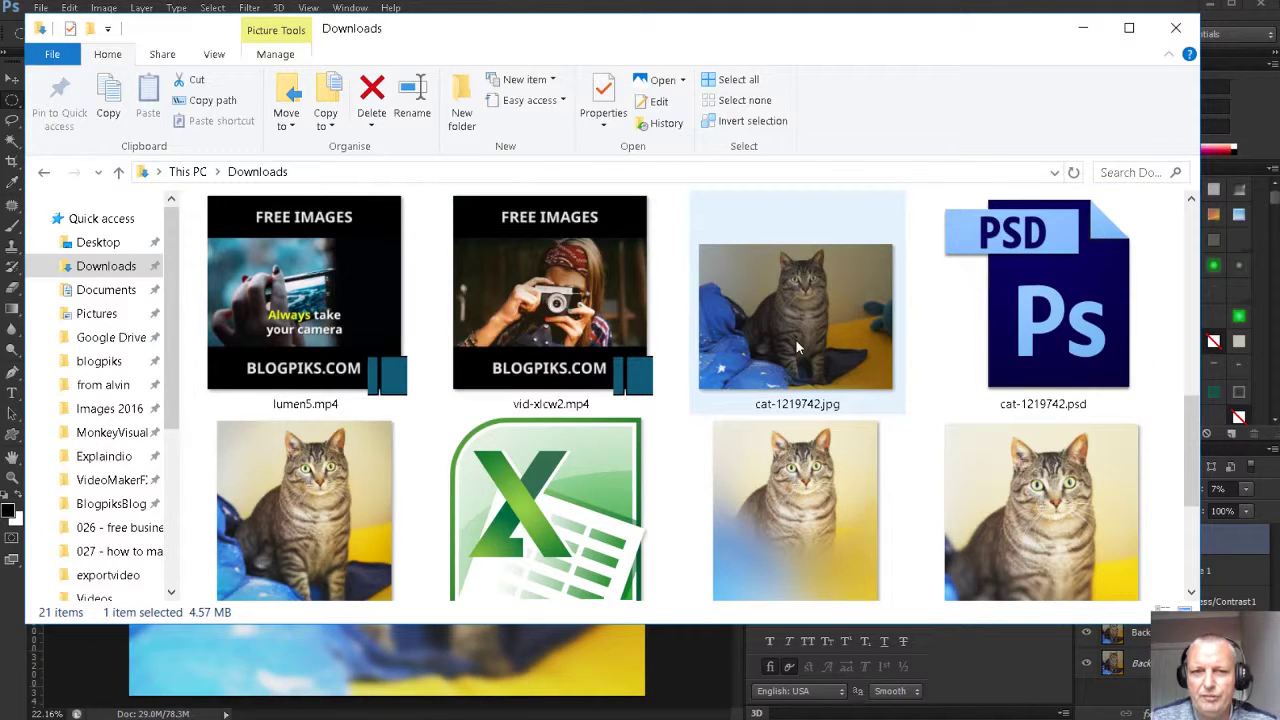
click(323, 544)
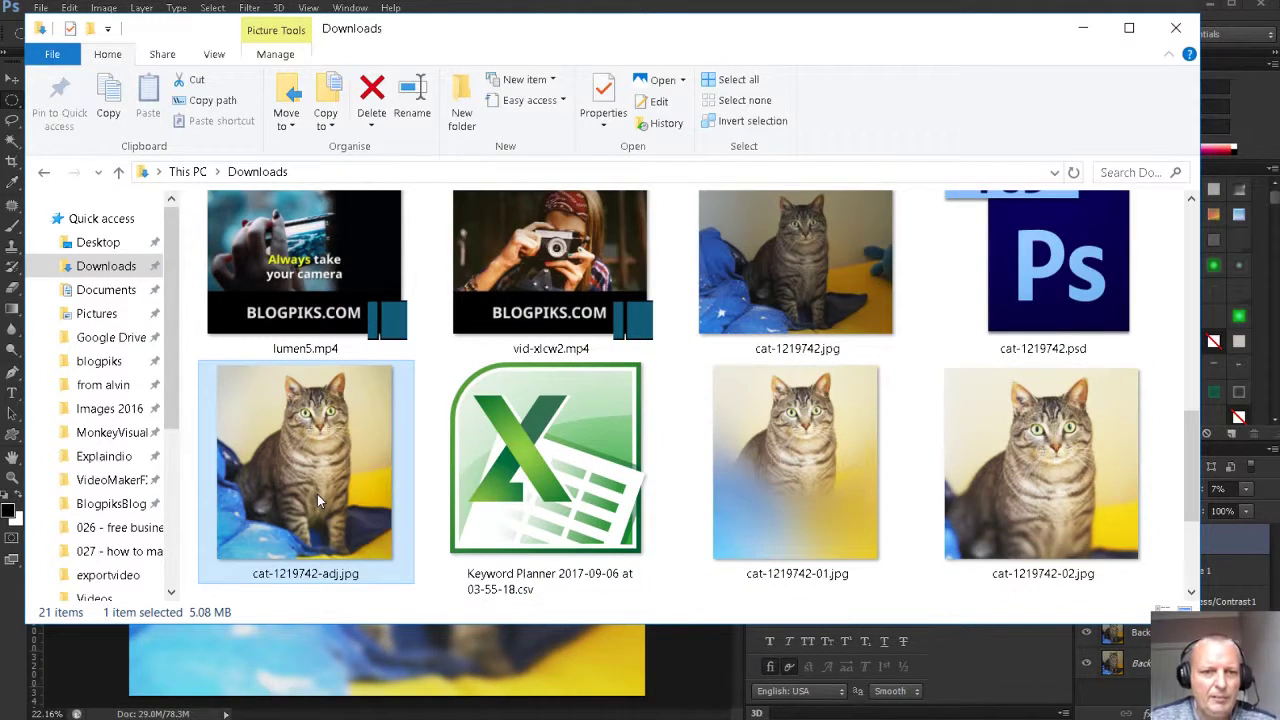
key(Delete)
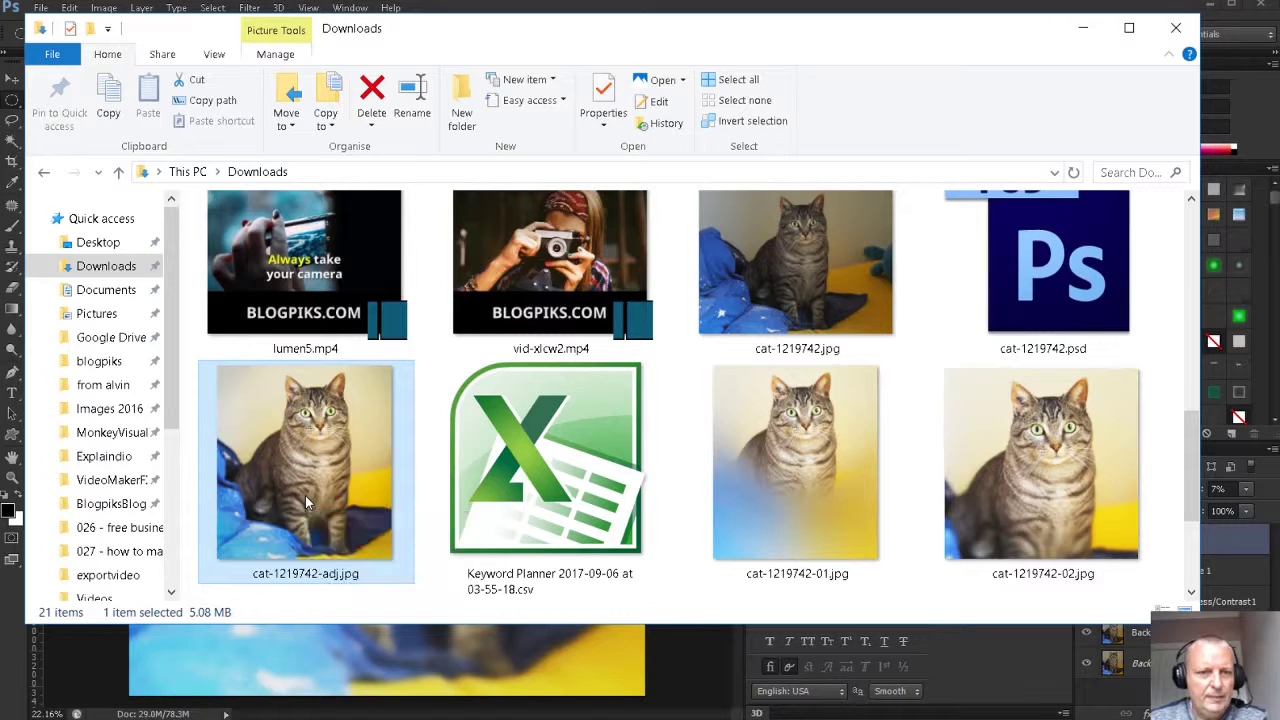
- Open the original cat-1219742.jpg in Photos, view the variants 01, 02 and 03 in turn, and minimize the viewer
click(785, 294)
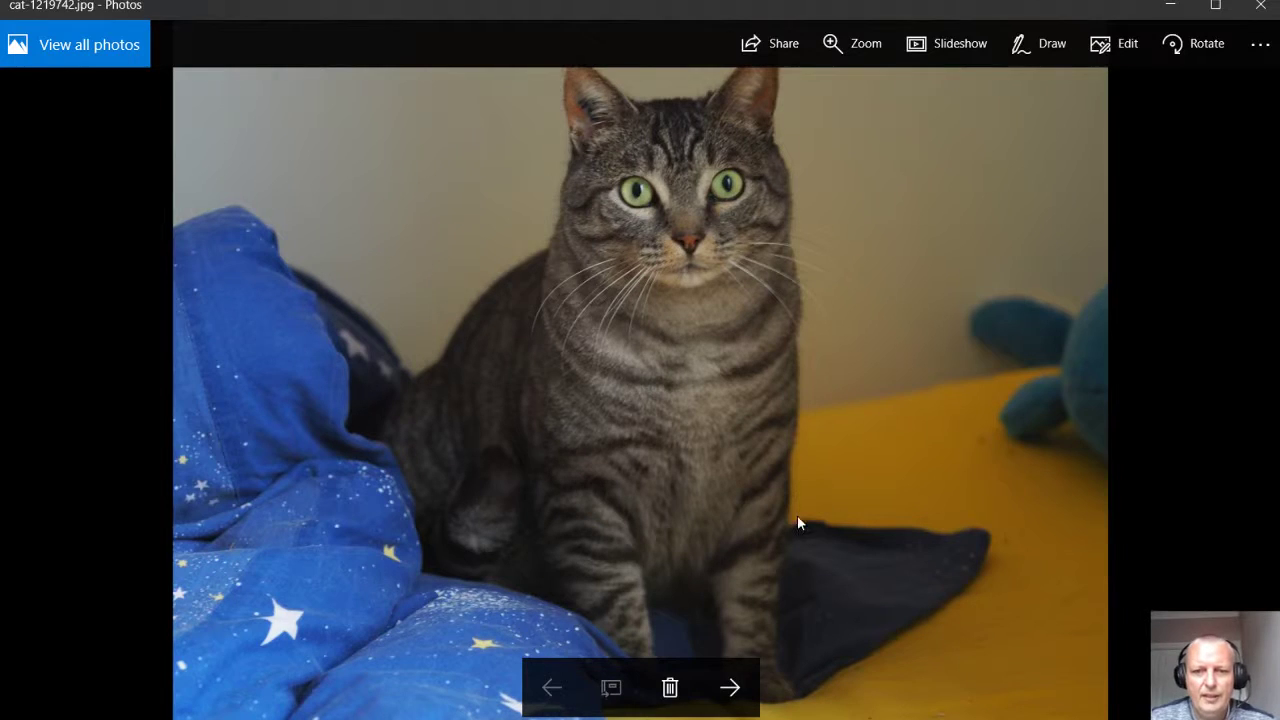
click(730, 688)
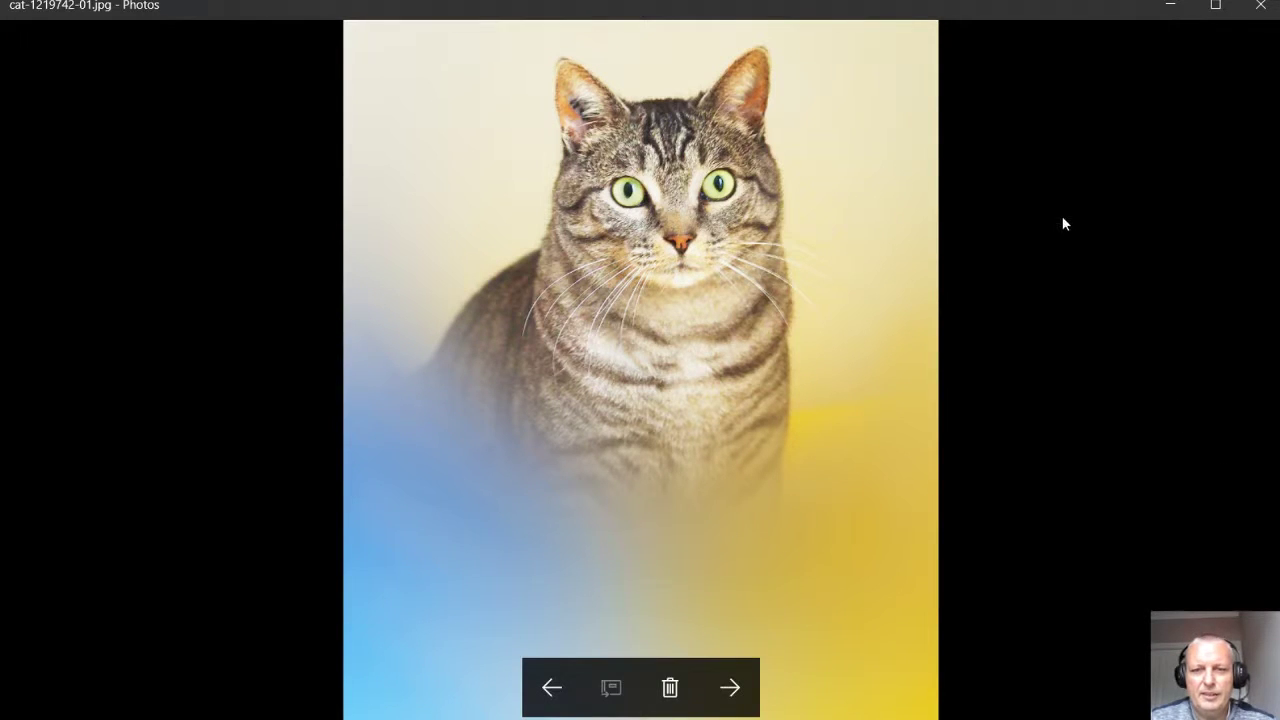
click(733, 690)
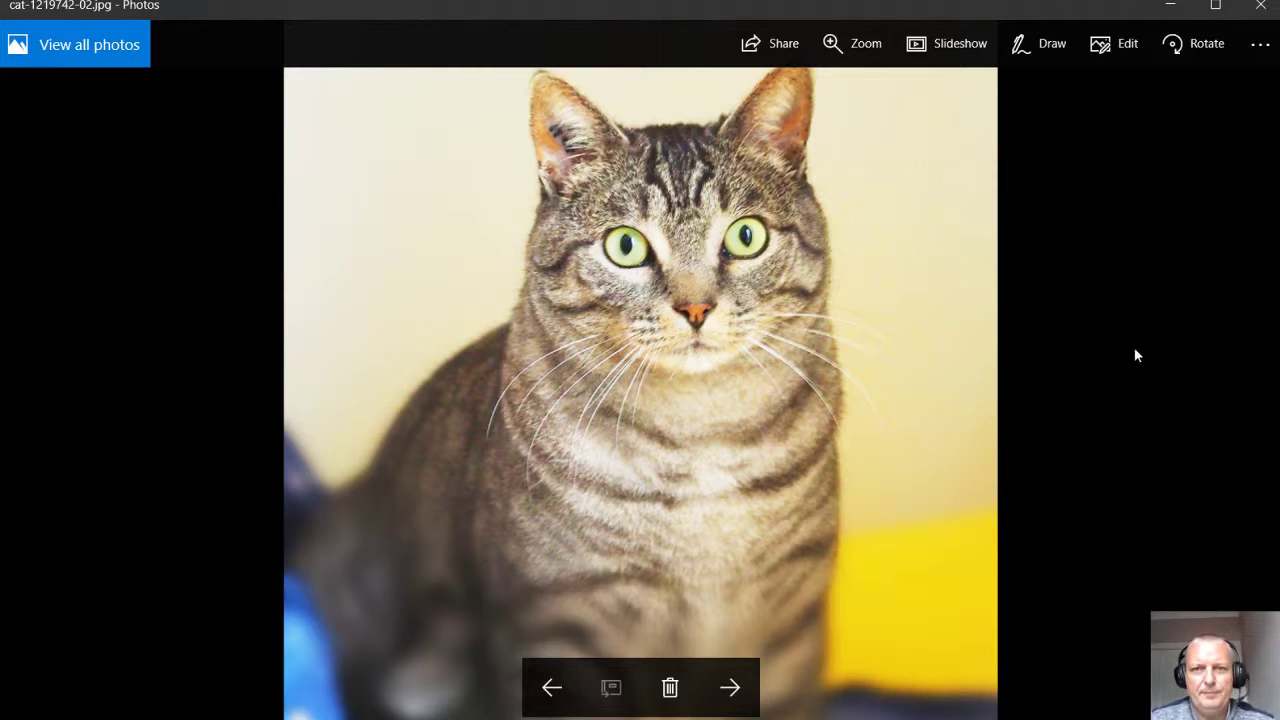
click(730, 687)
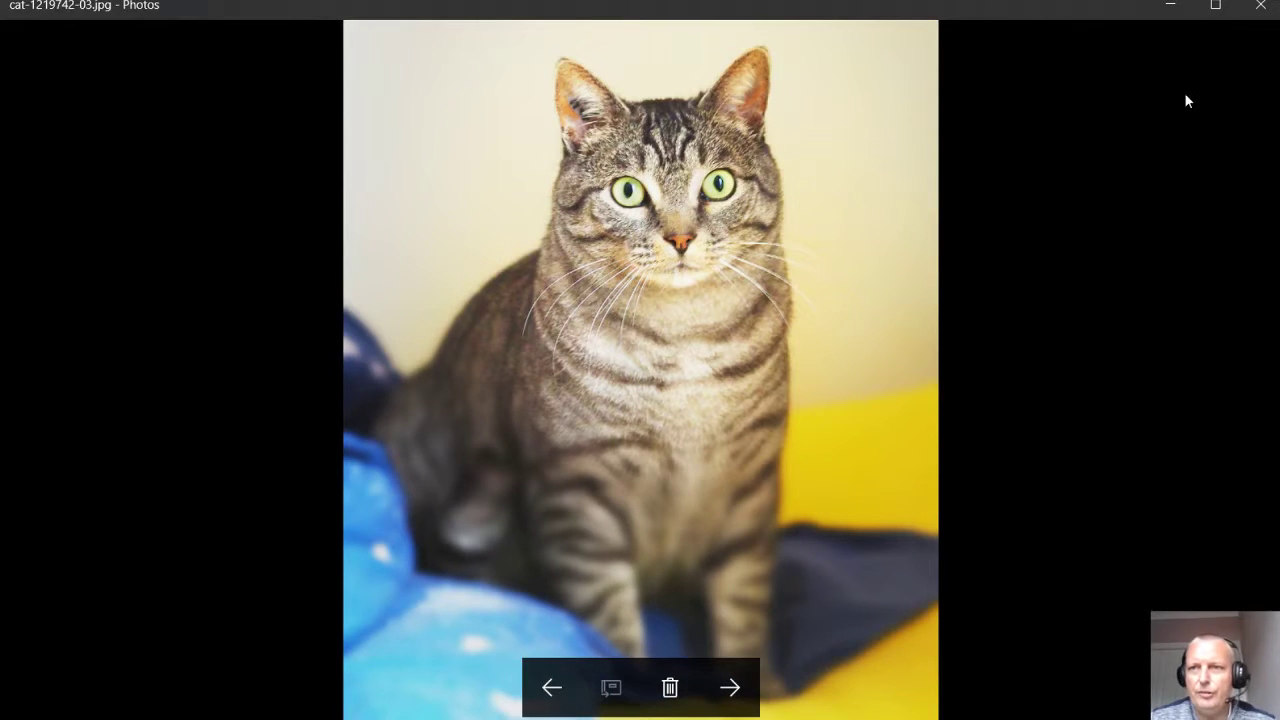
click(1172, 8)
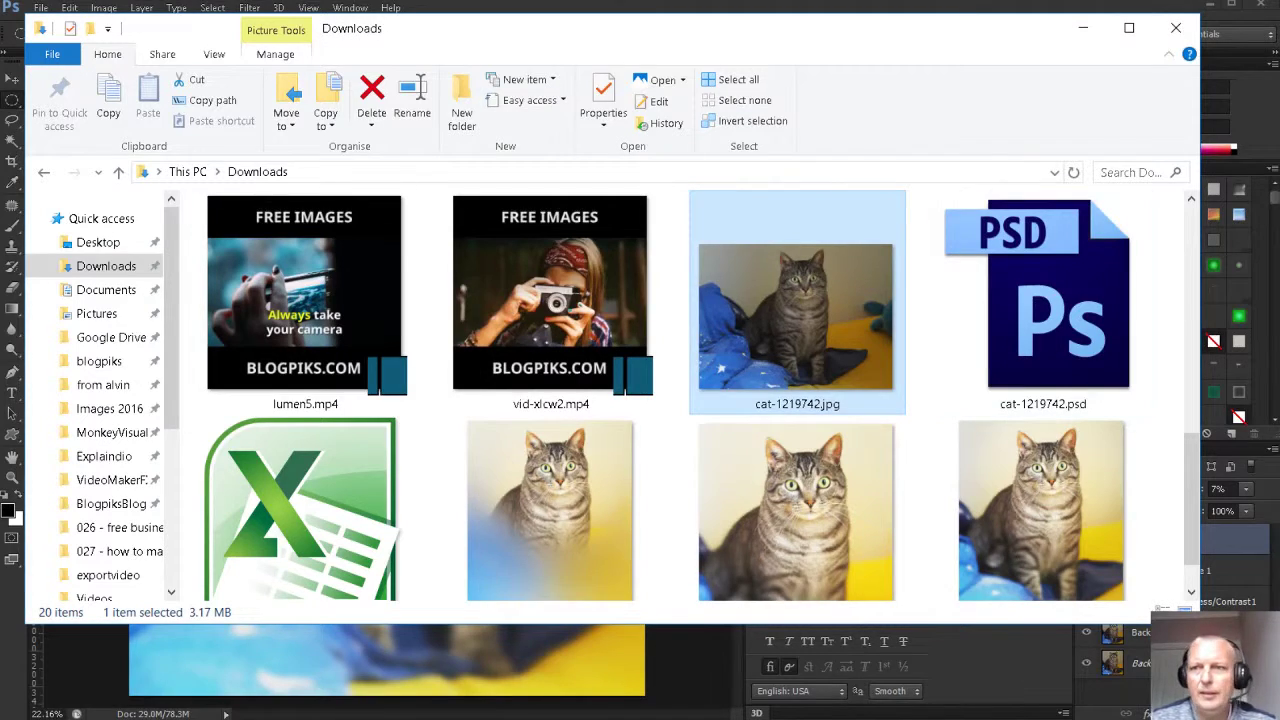
- Switch back to Photoshop and compare the original cat-1219742.jpg snapshot, fitted to the window, with the final Master Opacity Change history state
click(1232, 97)
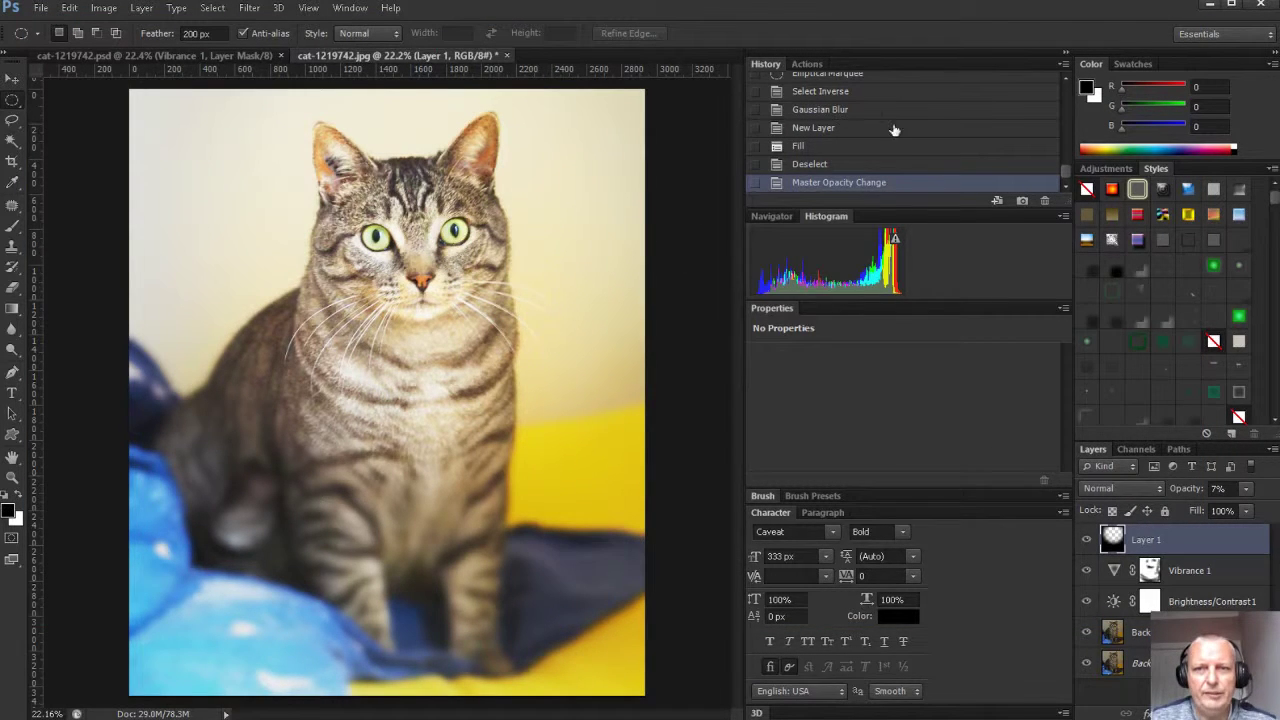
scroll(900, 144, up, 10)
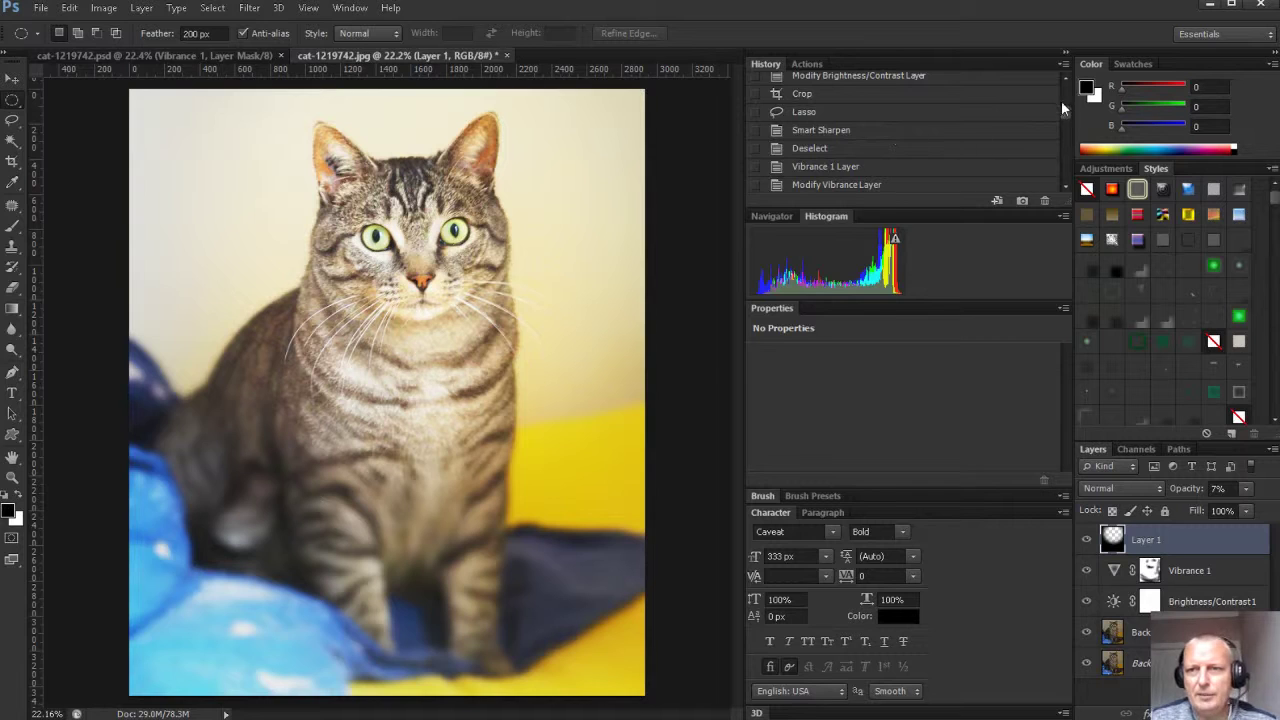
drag(1063, 111, 1064, 67)
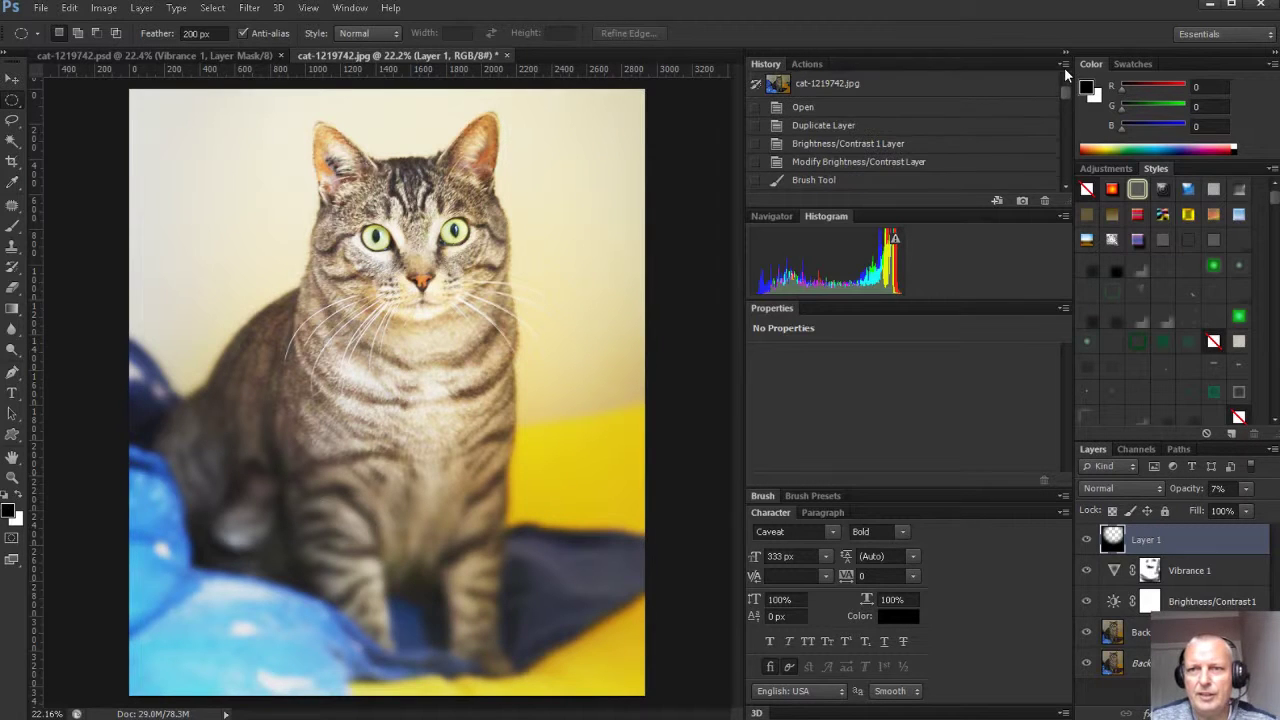
click(902, 86)
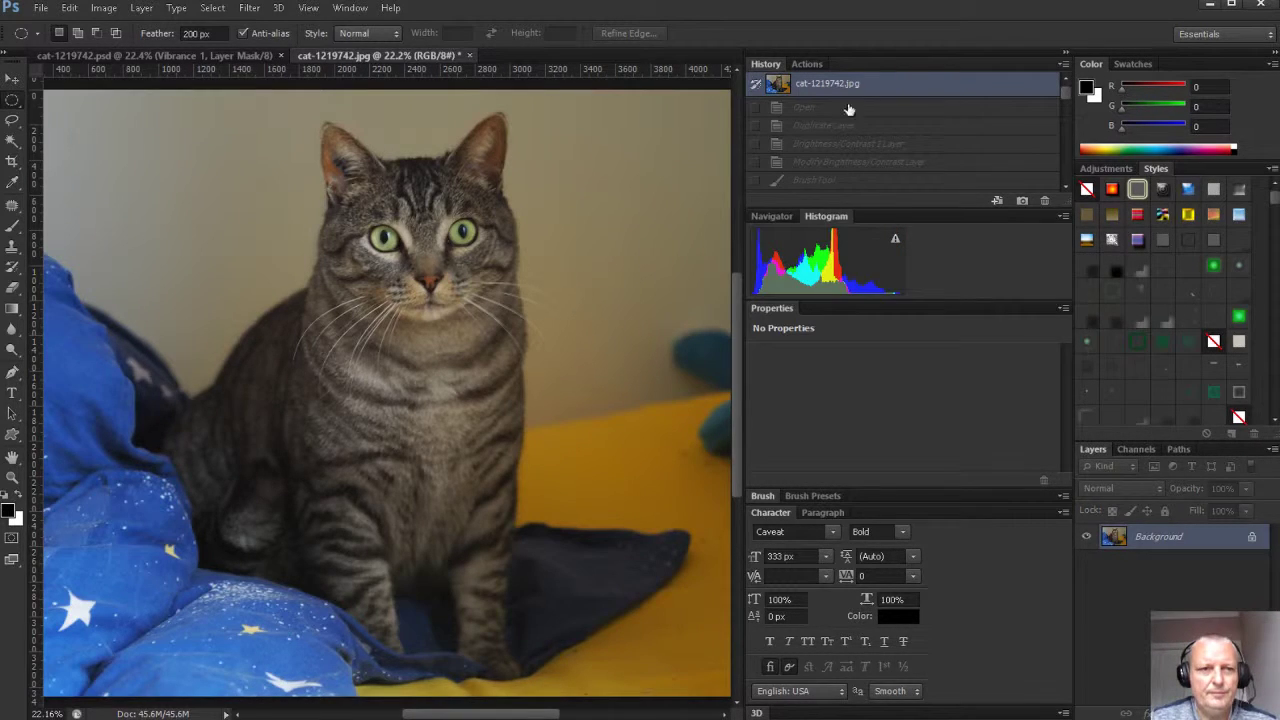
double_click(10, 458)
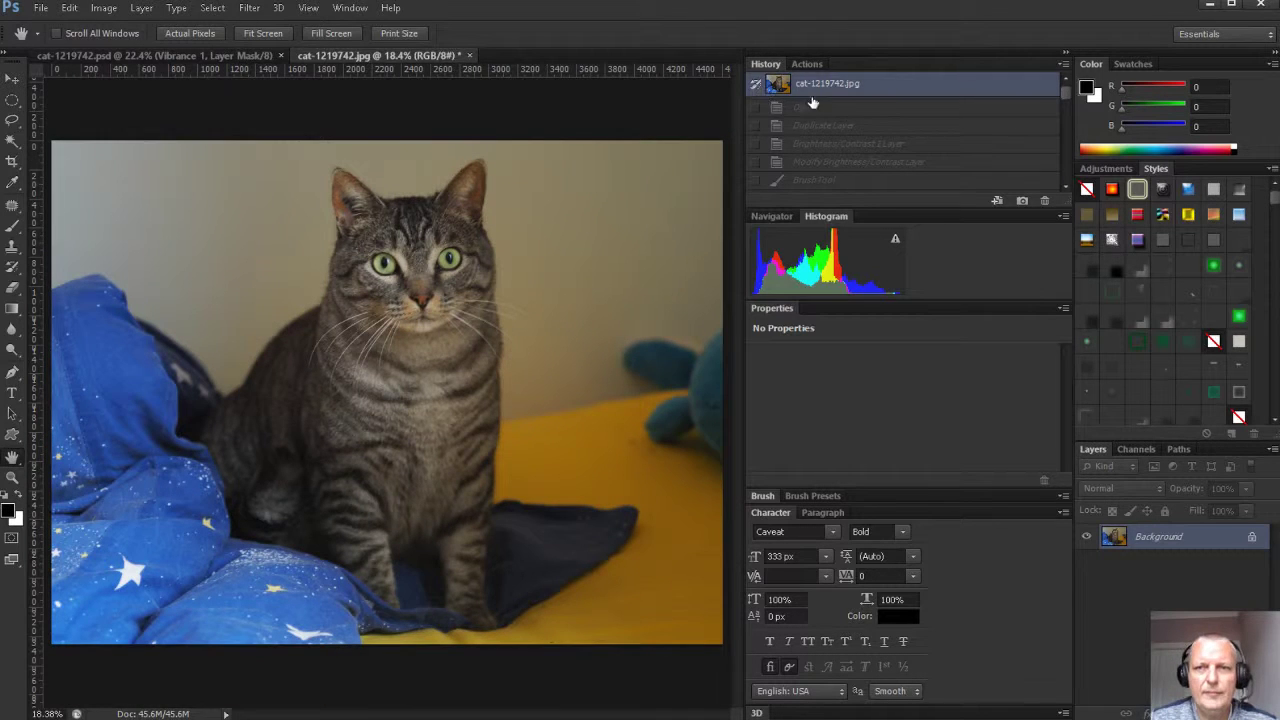
scroll(900, 106, down, 5)
scroll(903, 149, down, 3)
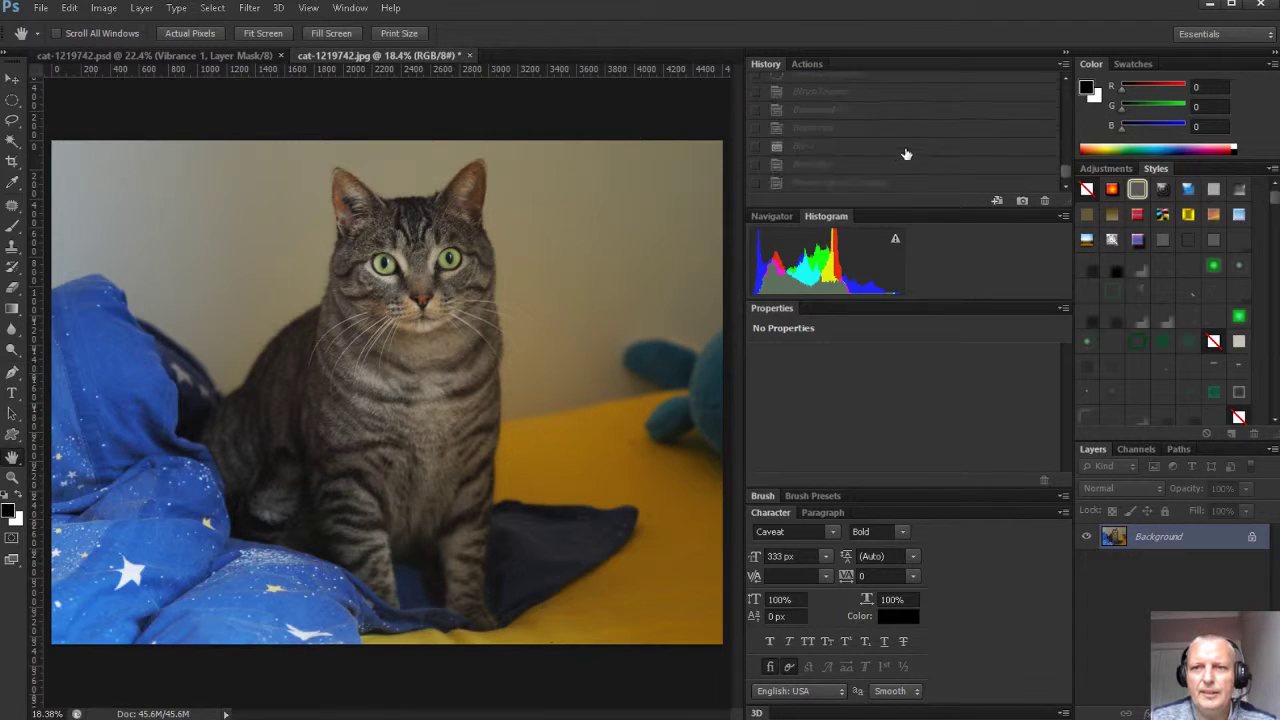
click(880, 183)
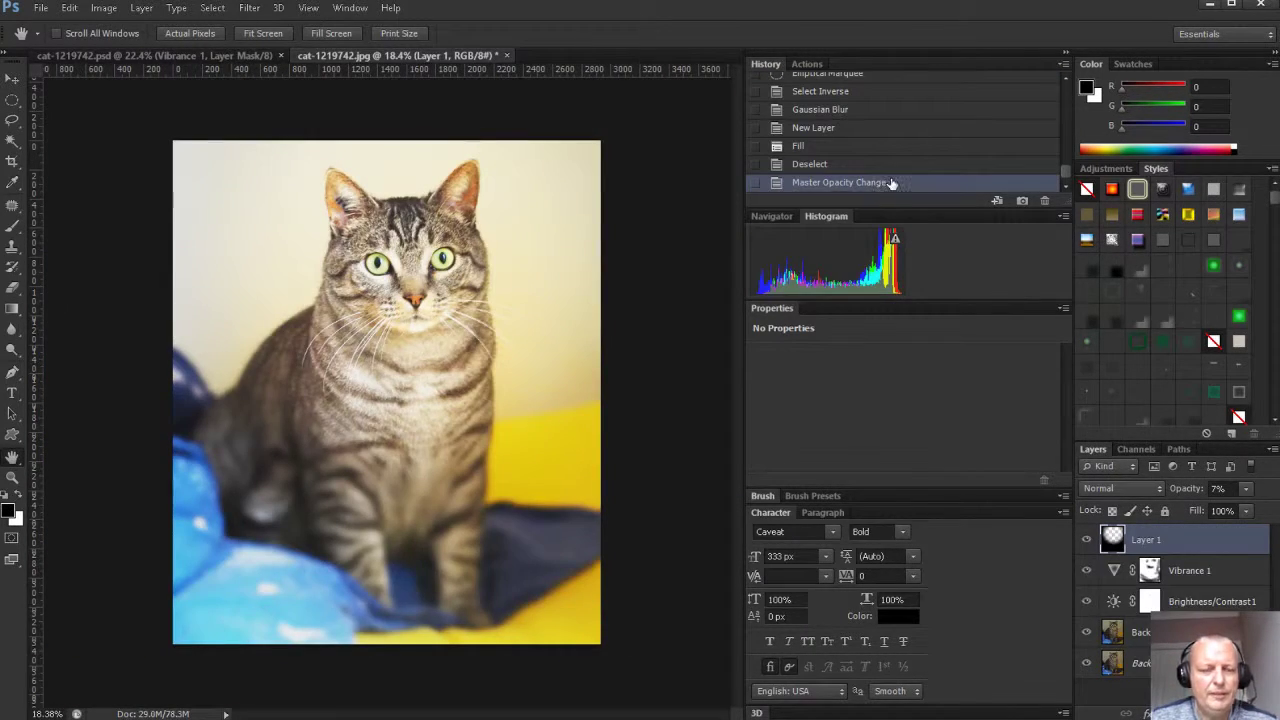